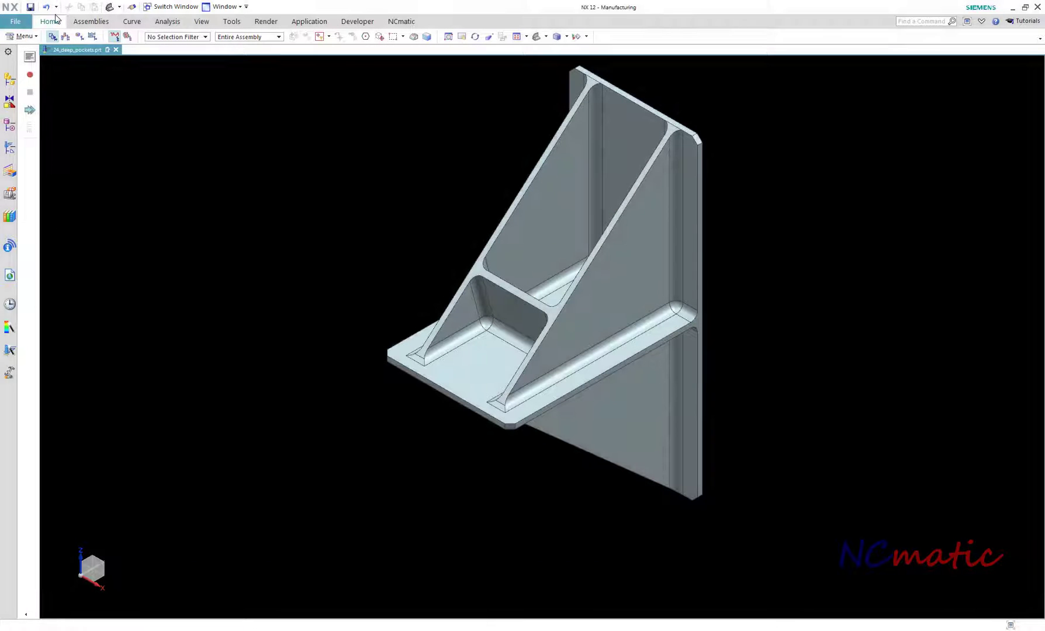
# - Create a Zlevel 5-Axis operation from mill_multi-axis with tool BM_12, geometry WORKPIECE and method MILL_FINISH
pyautogui.click(50, 21)
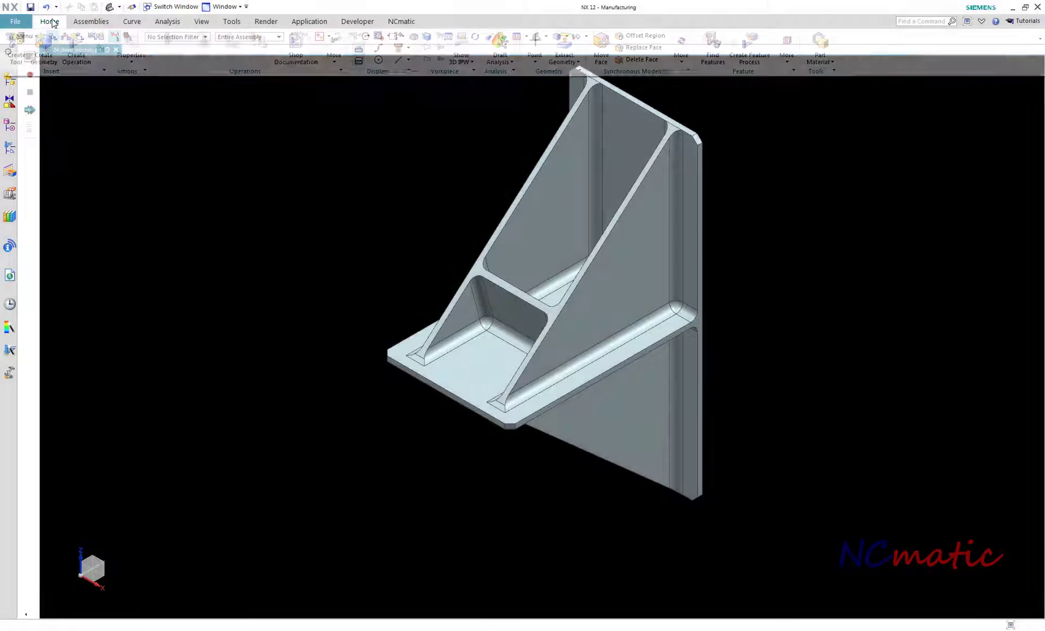
pyautogui.click(78, 47)
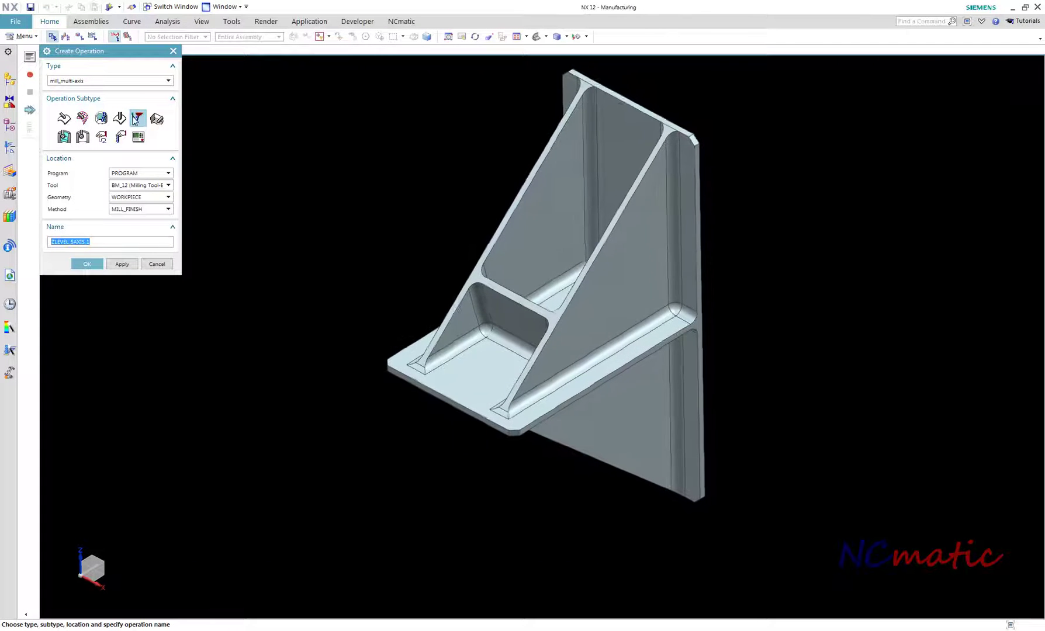
pyautogui.click(85, 263)
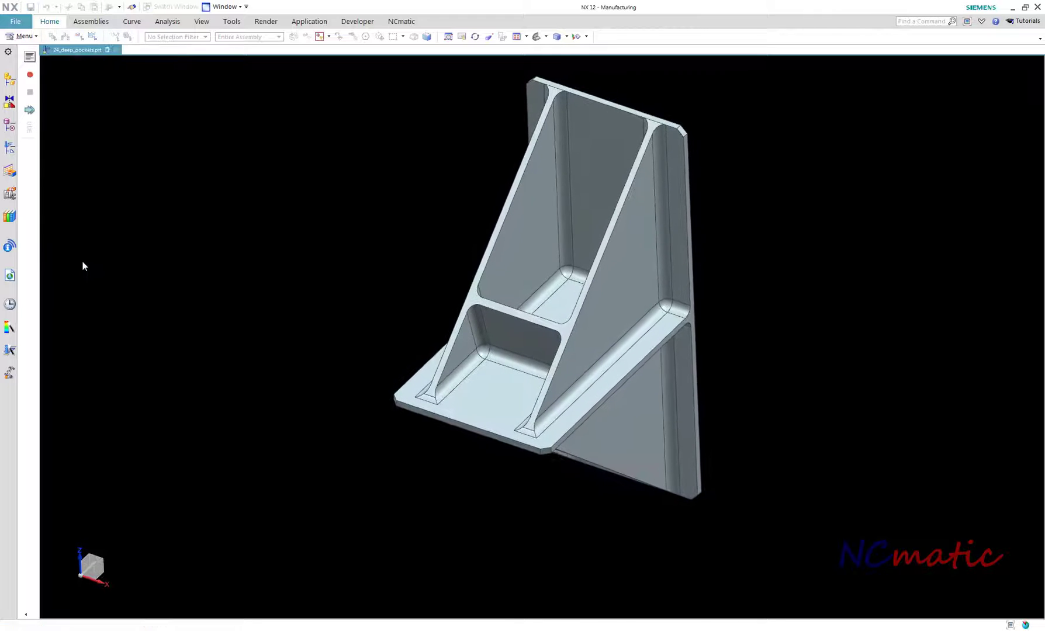
# - Specify the wall faces and corner blends of the deep upper pocket as the cut area of the 5-axis operation
pyautogui.click(146, 138)
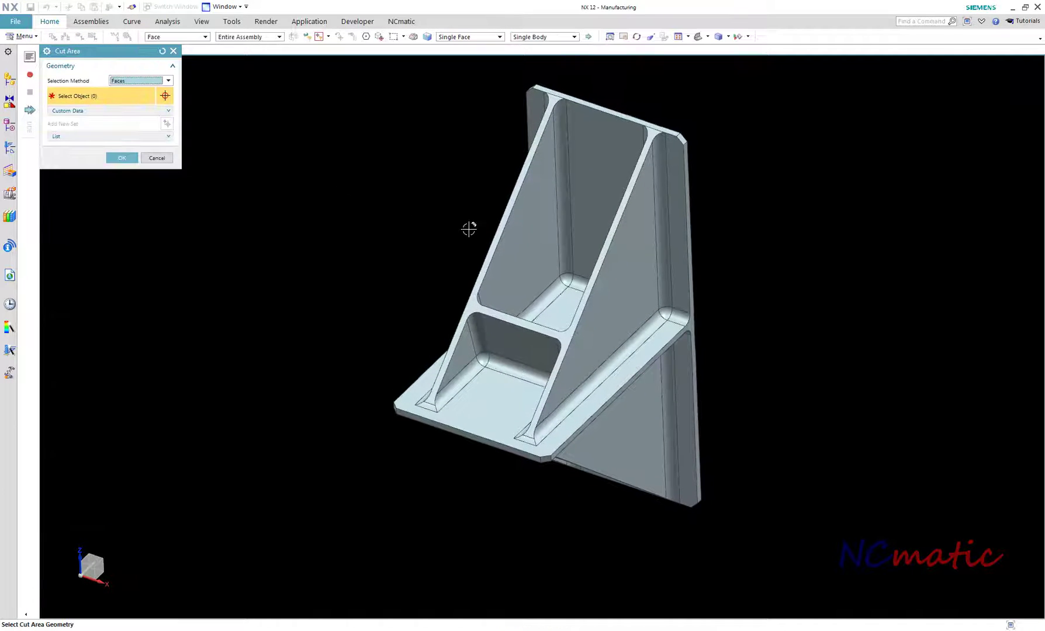
pyautogui.click(564, 218)
pyautogui.click(559, 221)
pyautogui.click(529, 239)
pyautogui.moveTo(530, 239); pyautogui.dragTo(670, 331, button='middle')
pyautogui.click(553, 334)
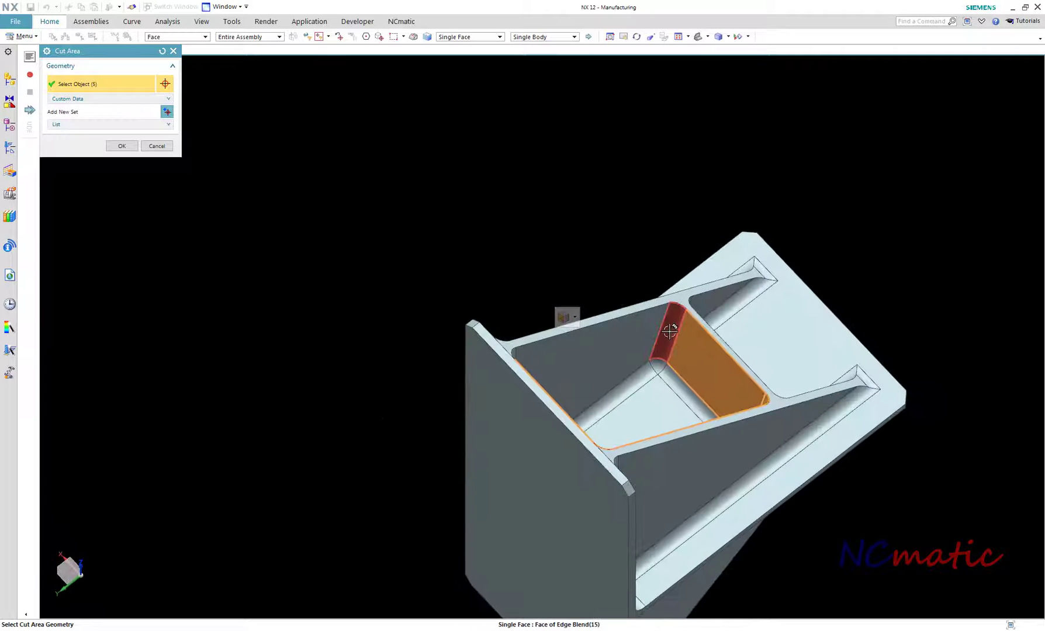
pyautogui.moveTo(611, 352); pyautogui.dragTo(362, 289, button='middle')
pyautogui.click(543, 304)
pyautogui.click(127, 147)
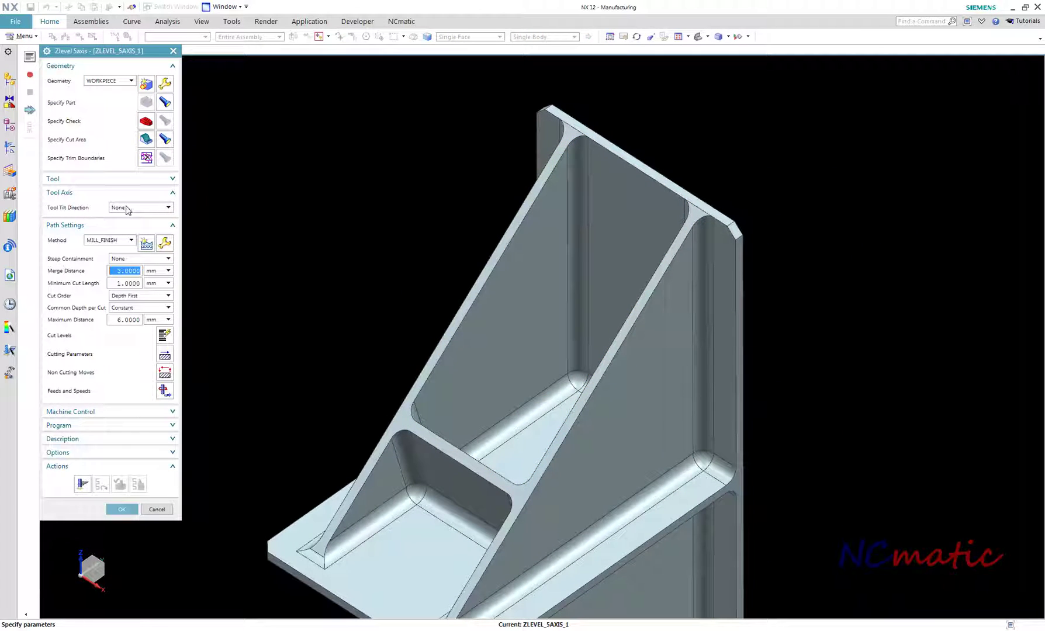
# - Tilt the tool away from part with an automatic angle and a maximum wall height of 150, and generate the tool path
pyautogui.click(133, 209)
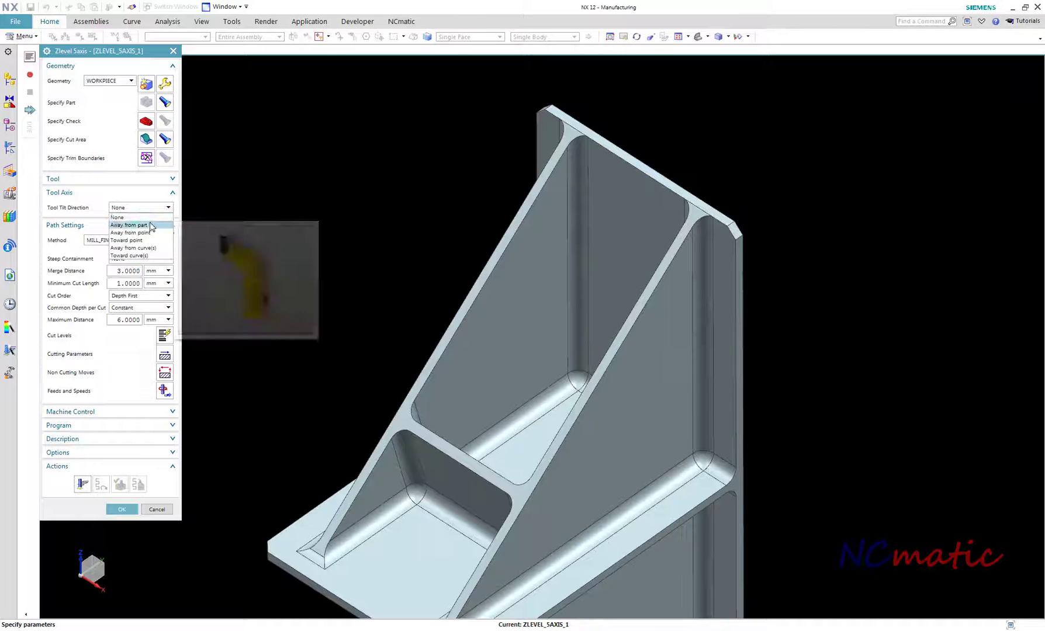
pyautogui.click(139, 225)
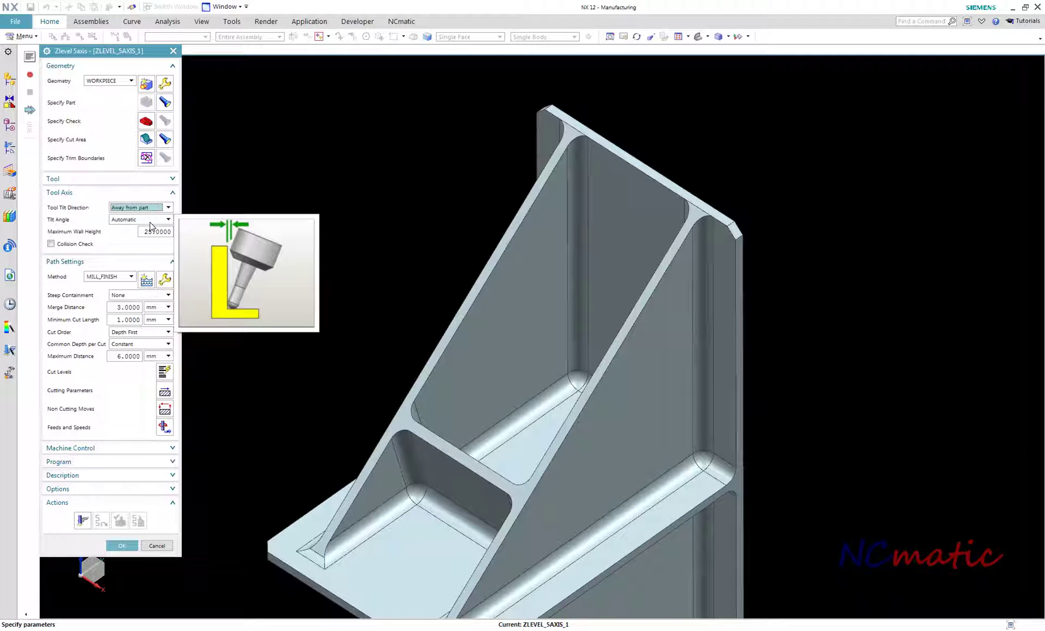
pyautogui.click(150, 231)
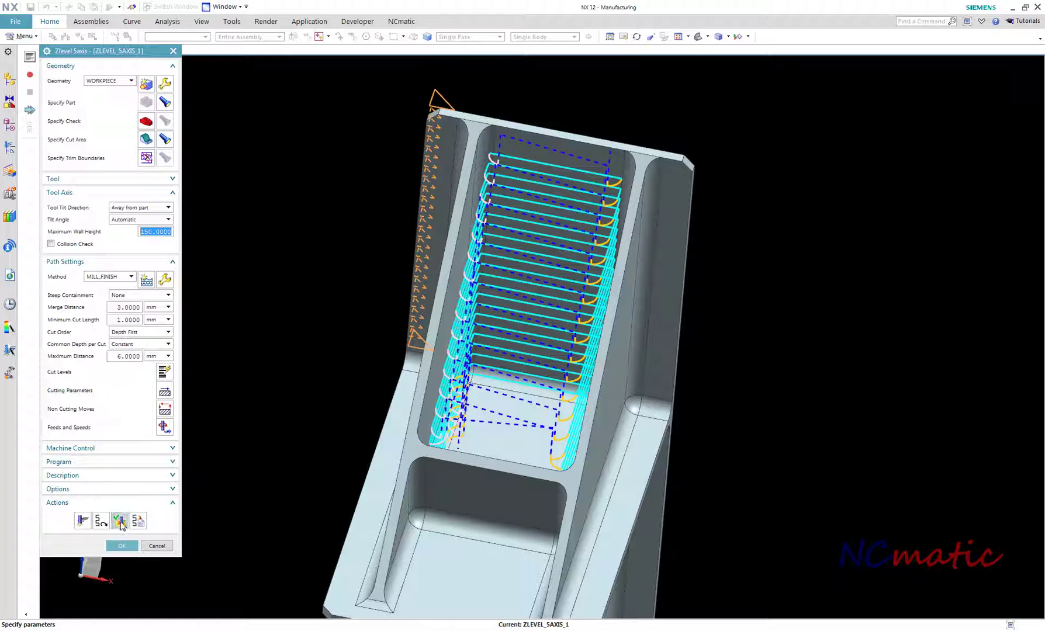
# - Verify the 5-axis tool path by positioning the tool at several passes along the pocket walls
pyautogui.click(120, 521)
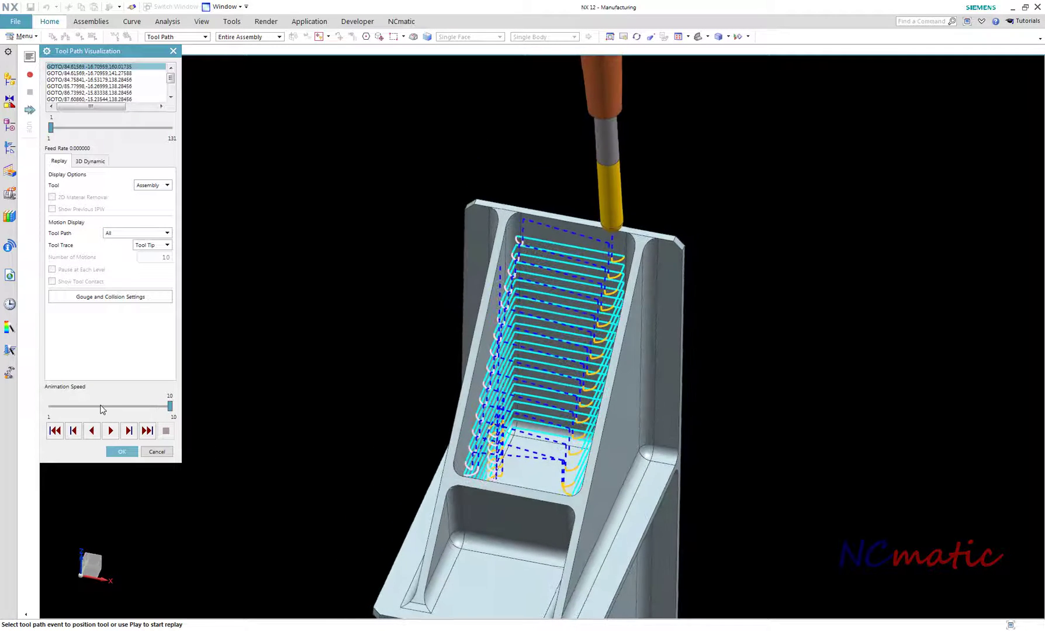
pyautogui.moveTo(457, 289); pyautogui.dragTo(427, 291, button='middle')
pyautogui.click(570, 247)
pyautogui.moveTo(576, 257); pyautogui.dragTo(530, 298, button='middle')
pyautogui.scroll(3, 509, 446)
pyautogui.click(519, 425)
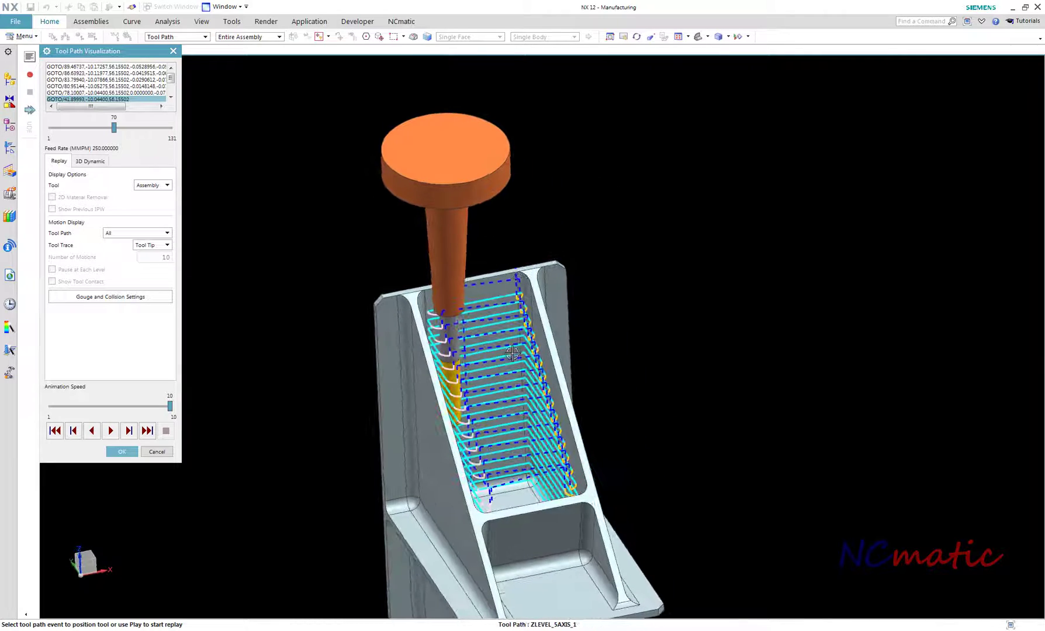
pyautogui.click(509, 354)
# - Replay the 5-axis tool path at animation speed 9 and check the tilted tool at an upper pass
pyautogui.click(91, 407)
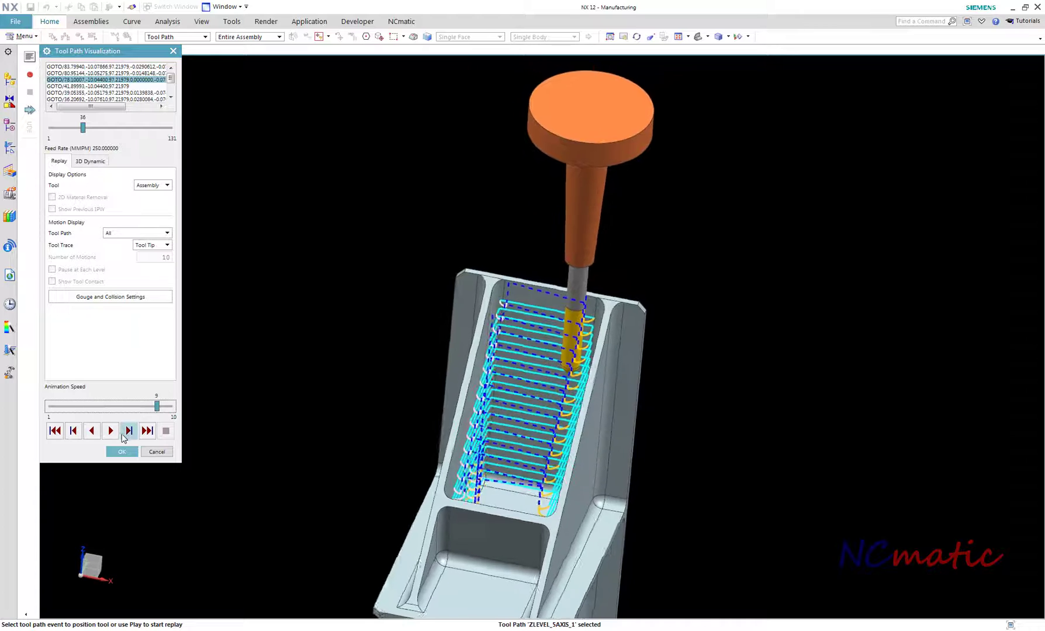
pyautogui.click(111, 432)
pyautogui.click(110, 431)
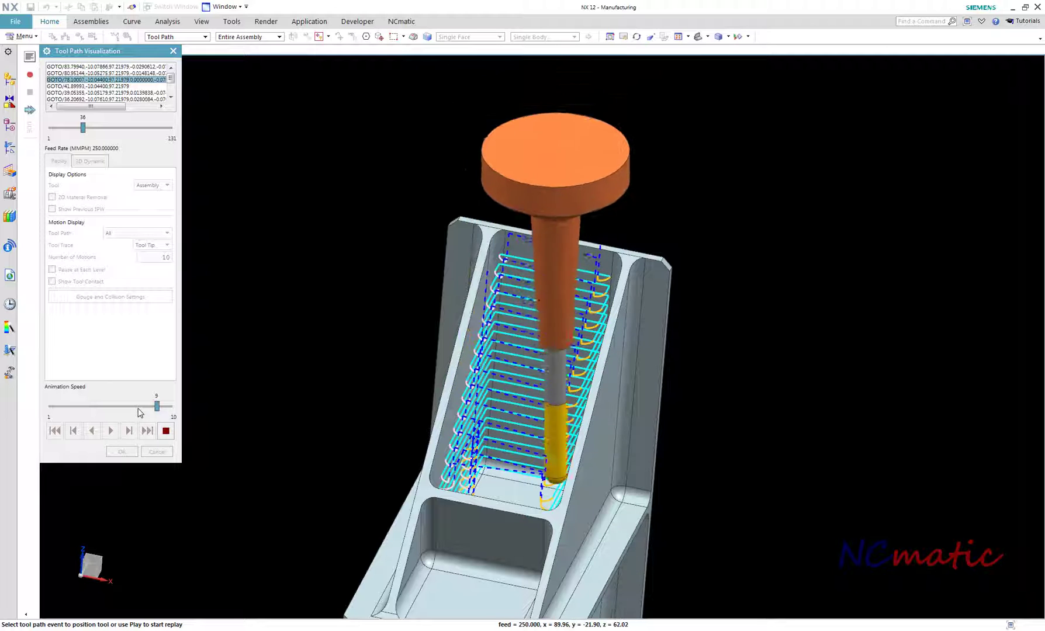
pyautogui.click(166, 433)
pyautogui.moveTo(522, 328); pyautogui.dragTo(599, 431, button='middle')
pyautogui.click(585, 288)
pyautogui.press('F8')
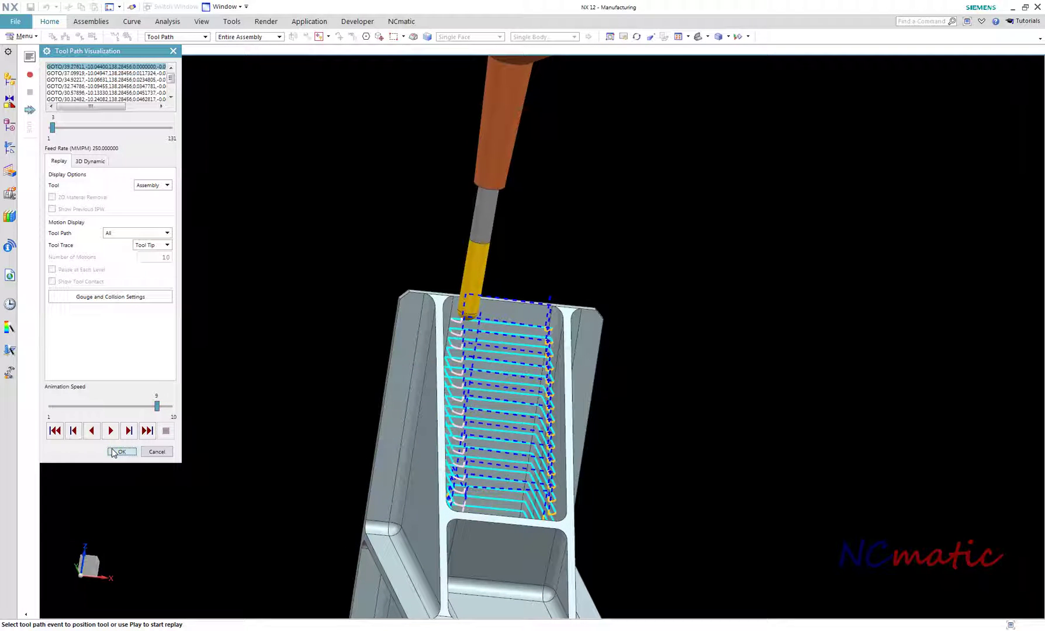
# - Finish the verification, accept the Zlevel 5-Axis operation and restore the standard pictorial view of the part
pyautogui.click(120, 452)
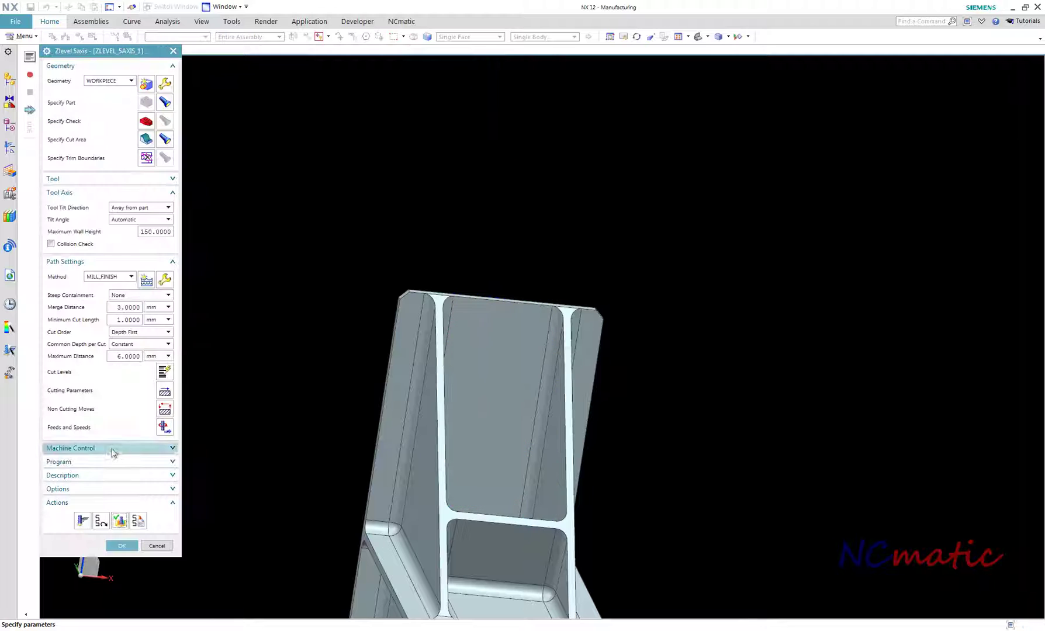
pyautogui.click(121, 546)
pyautogui.click(535, 37)
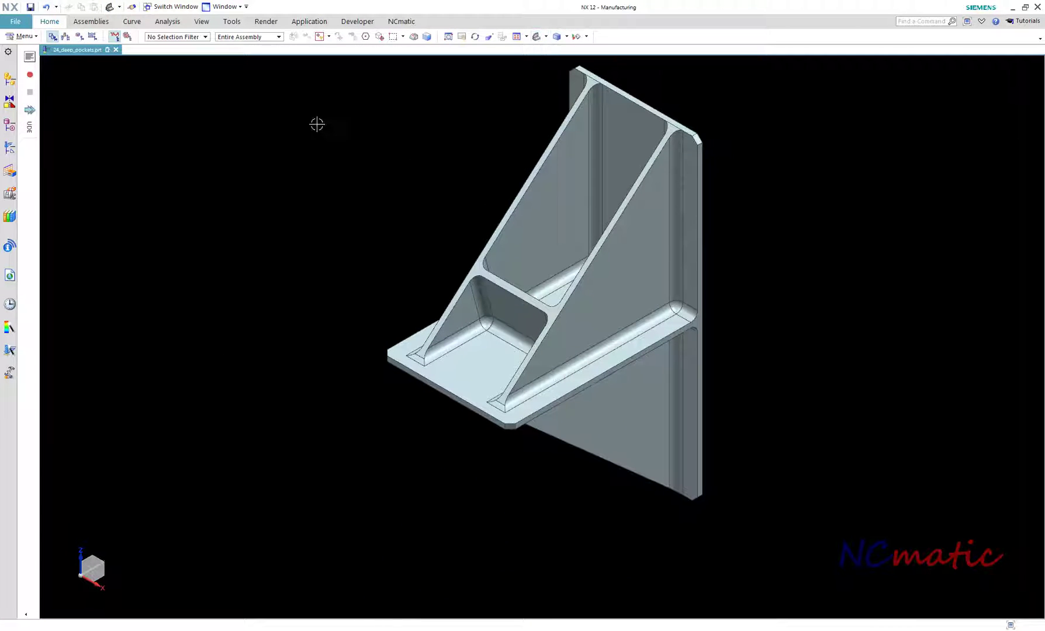
# - Create a Zlevel Profile operation from mill_contour with tool BM_12, geometry WORKPIECE and method MILL_FINISH
pyautogui.click(51, 23)
pyautogui.click(73, 41)
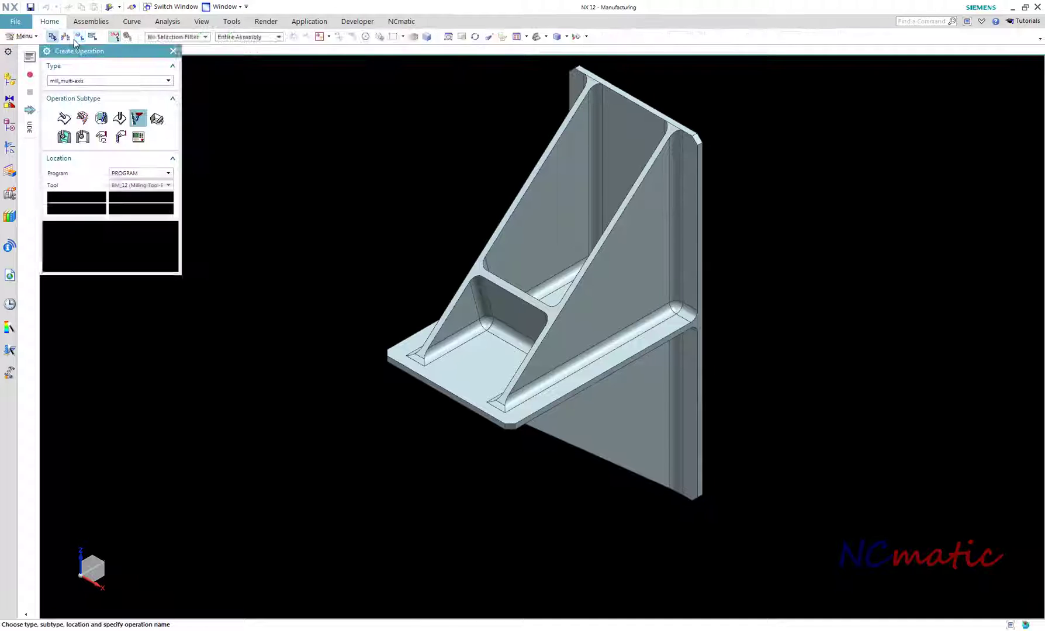
pyautogui.click(123, 81)
pyautogui.click(123, 98)
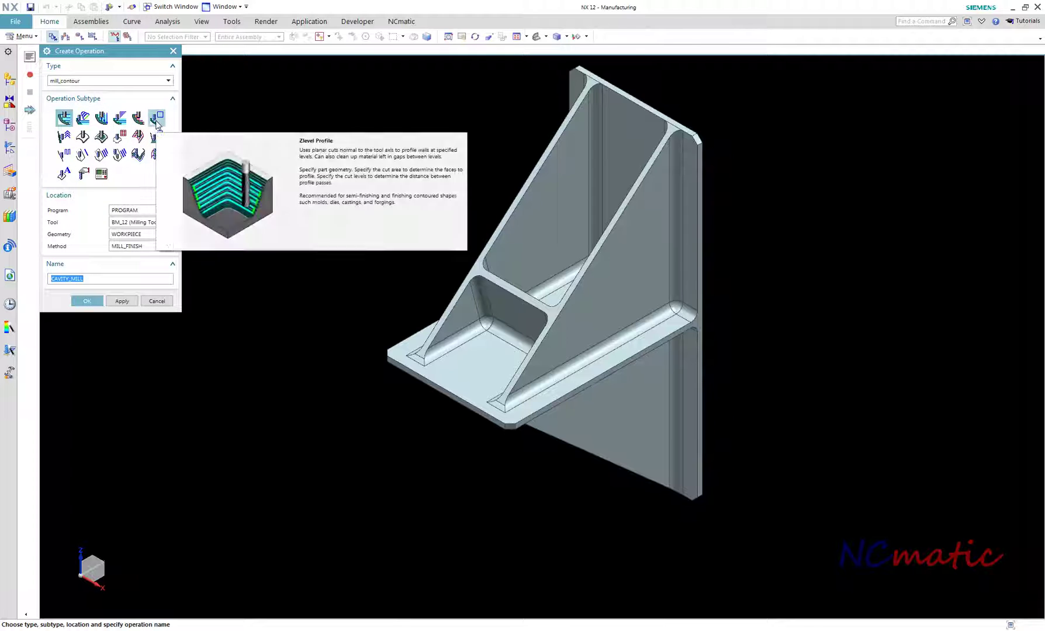
pyautogui.click(157, 119)
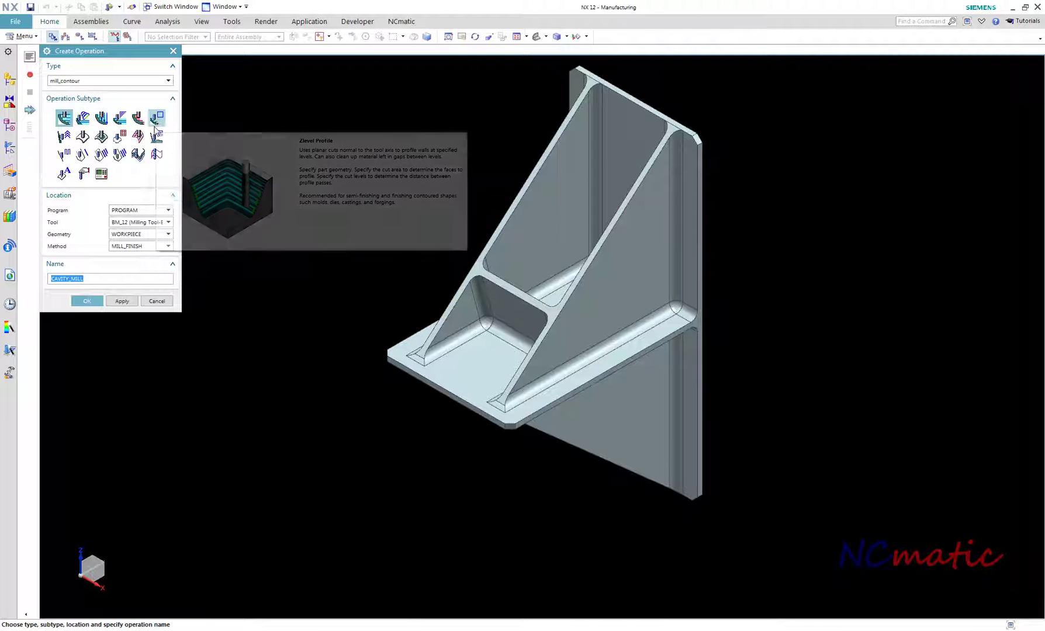
pyautogui.click(85, 301)
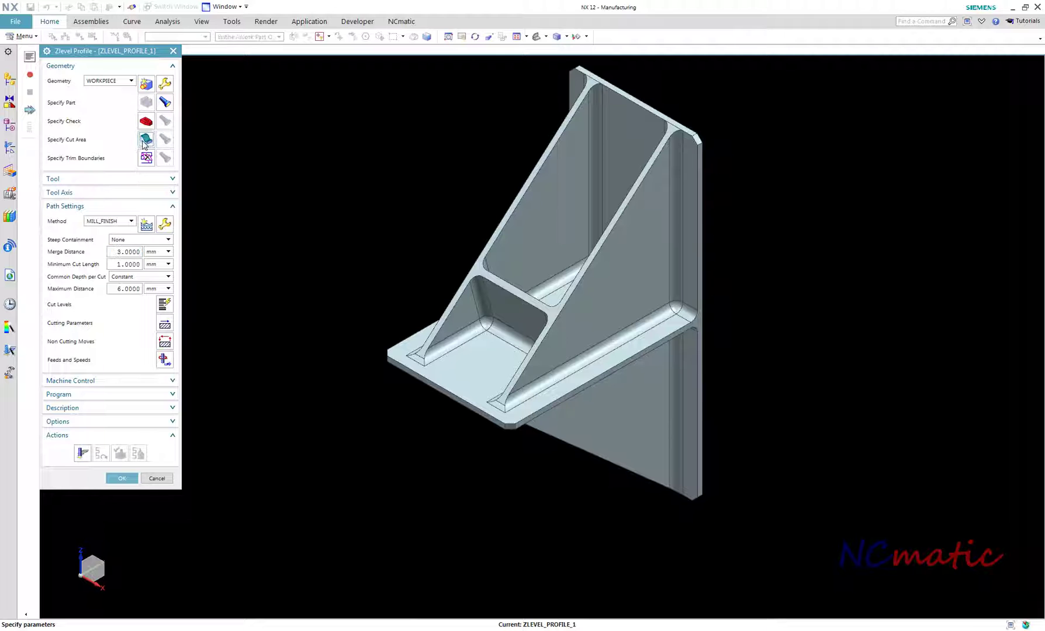
# - Specify the deep upper pocket's wall faces and corner blends as the Zlevel Profile cut area and generate the tool path
pyautogui.click(146, 139)
pyautogui.click(620, 146)
pyautogui.click(533, 258)
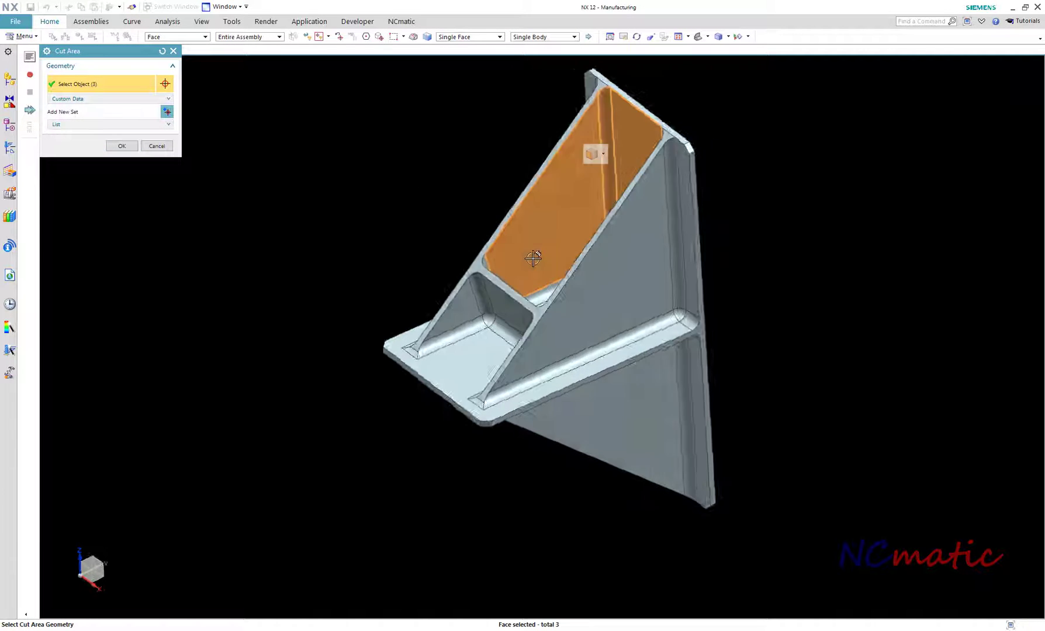
pyautogui.moveTo(533, 257); pyautogui.dragTo(432, 264, button='middle')
pyautogui.click(499, 311)
pyautogui.click(432, 264)
pyautogui.moveTo(501, 354); pyautogui.dragTo(108, 161, button='middle')
pyautogui.click(122, 146)
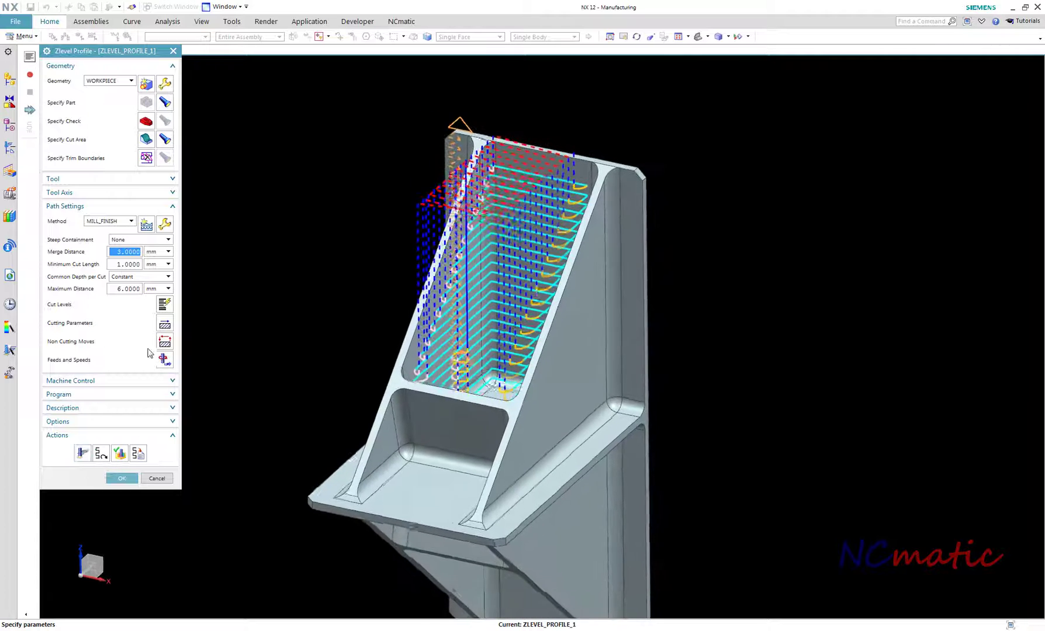
# - Enable Override with Smooth Connections in the non cutting moves and regenerate the Zlevel Profile tool path
pyautogui.click(165, 342)
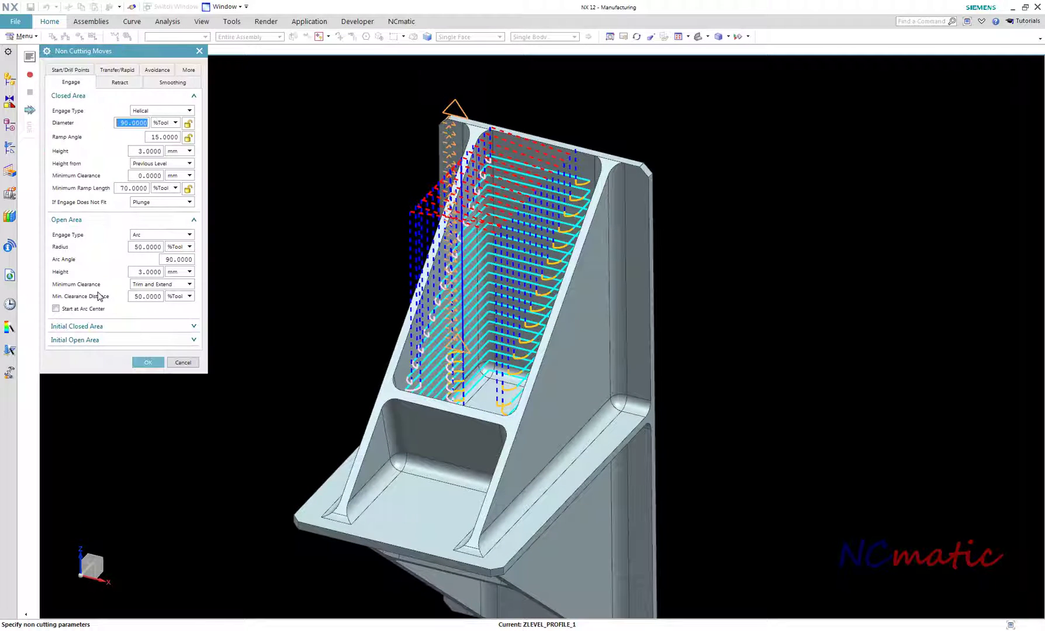
pyautogui.click(177, 85)
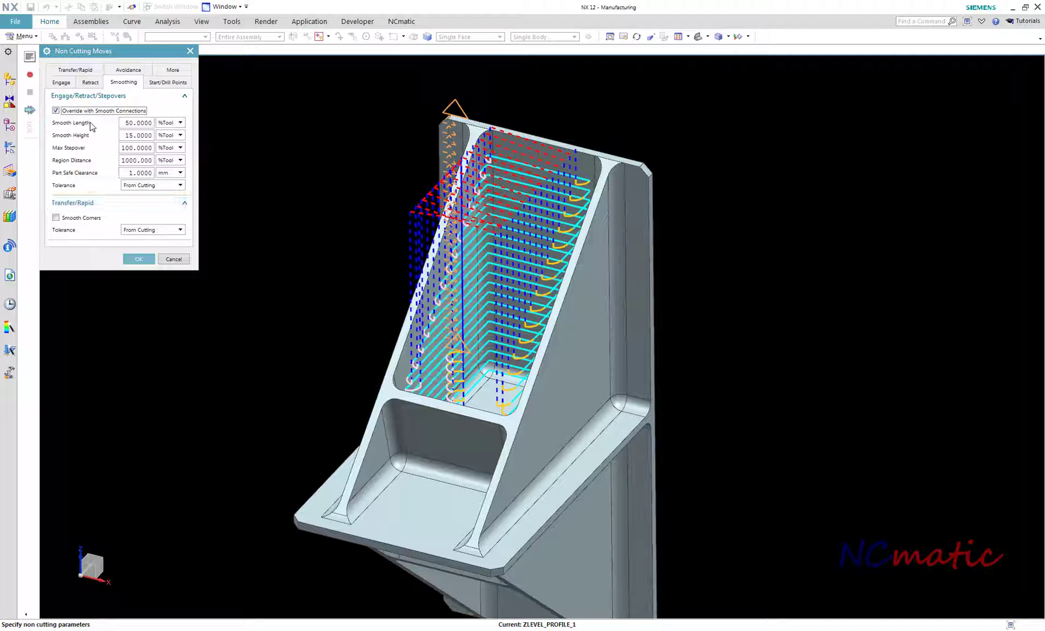
pyautogui.click(137, 260)
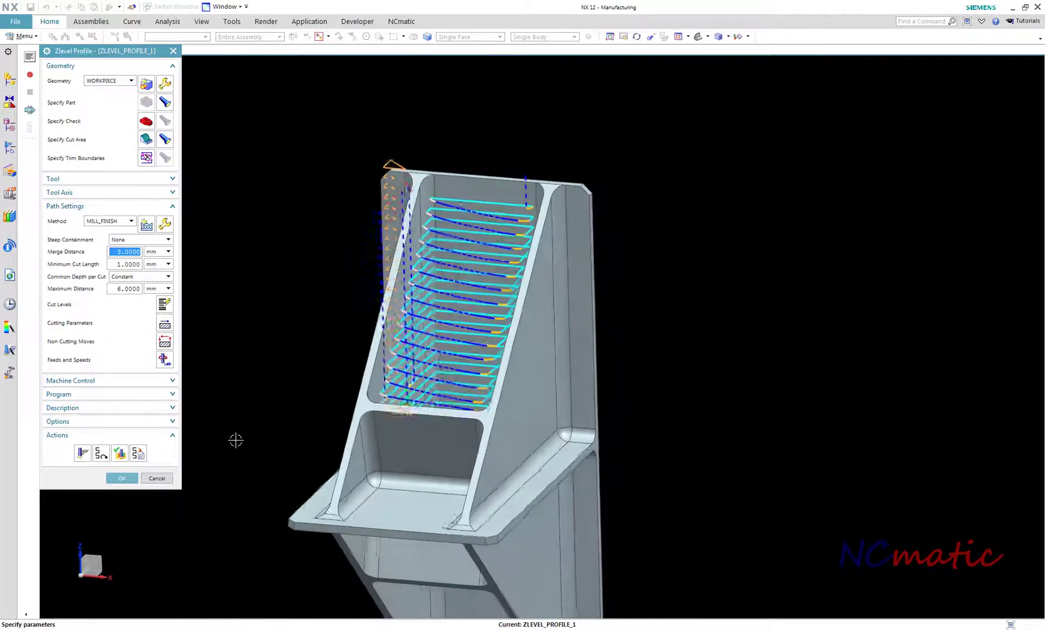
# - Verify the Zlevel Profile tool path by checking the tool and holder against the walls at a deep pass near the pocket floor
pyautogui.click(120, 454)
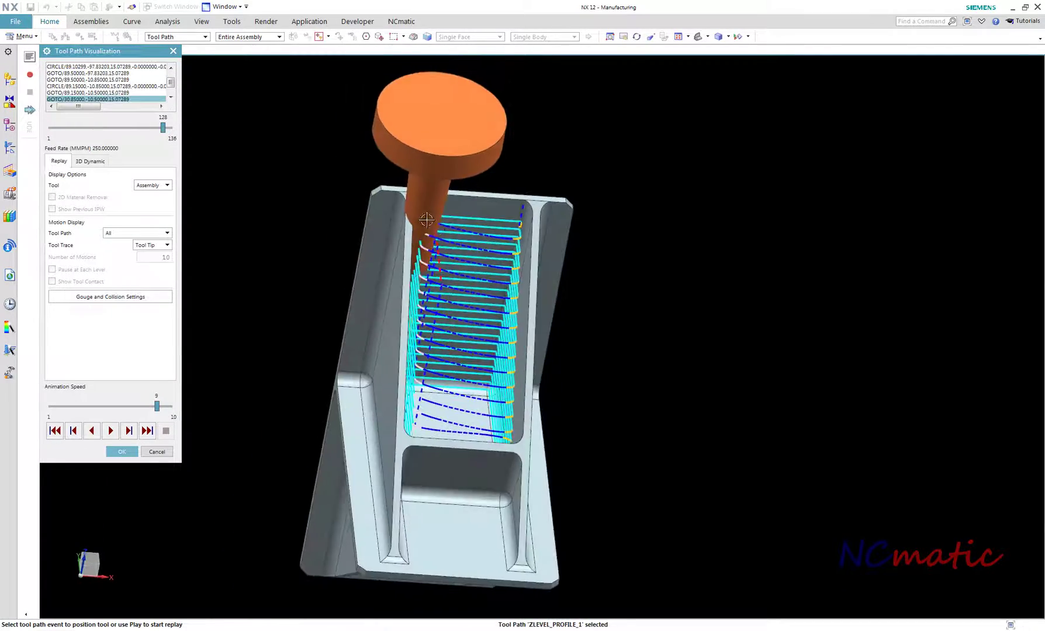
pyautogui.scroll(4, 446, 390)
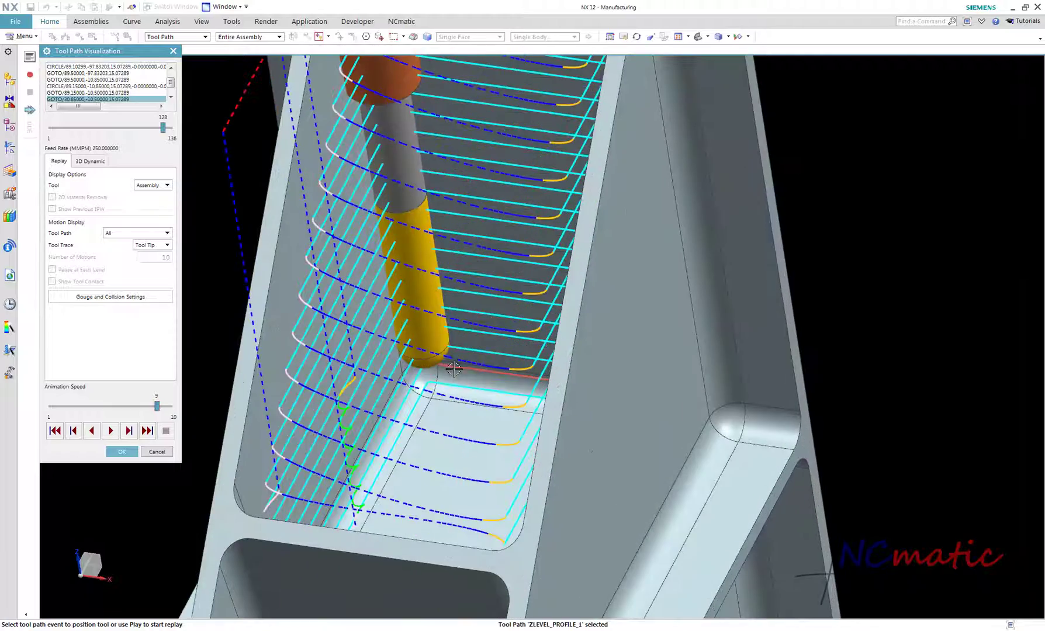
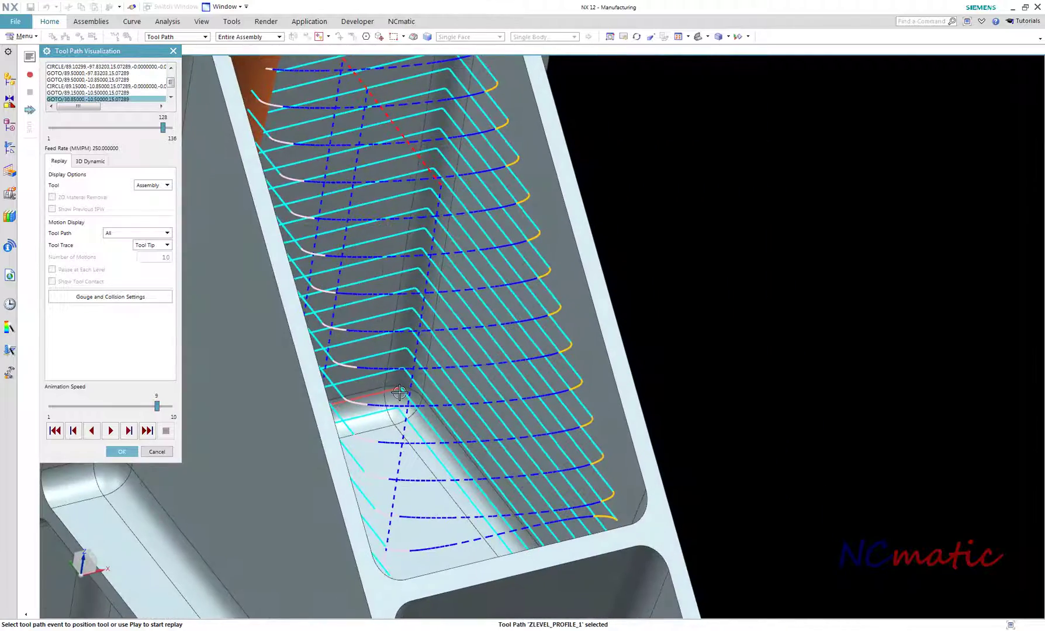
pyautogui.click(397, 388)
pyautogui.scroll(-4, 403, 455)
pyautogui.moveTo(404, 455); pyautogui.dragTo(380, 345, button='middle')
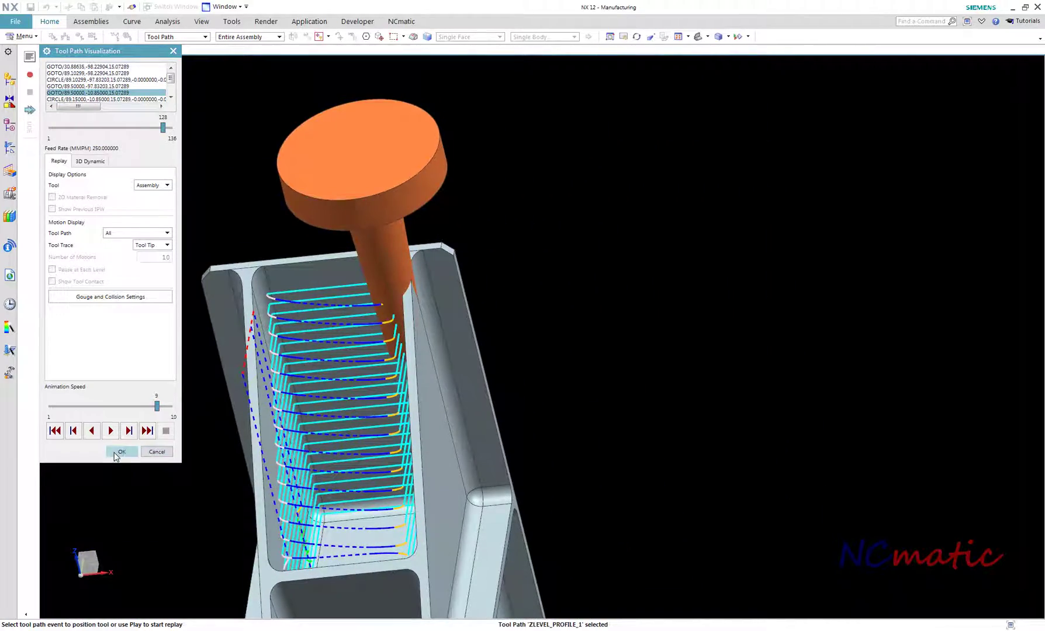
pyautogui.click(117, 451)
# - Examine the Check Tool and Holder option in the containment cutting parameters and leave the settings as they are
pyautogui.click(163, 324)
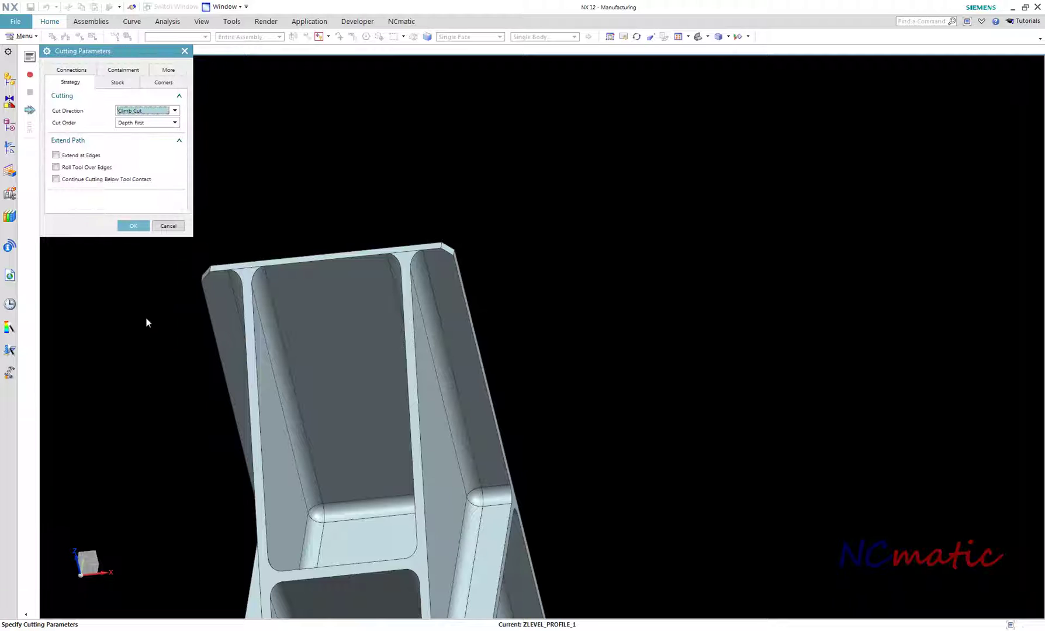
pyautogui.click(133, 72)
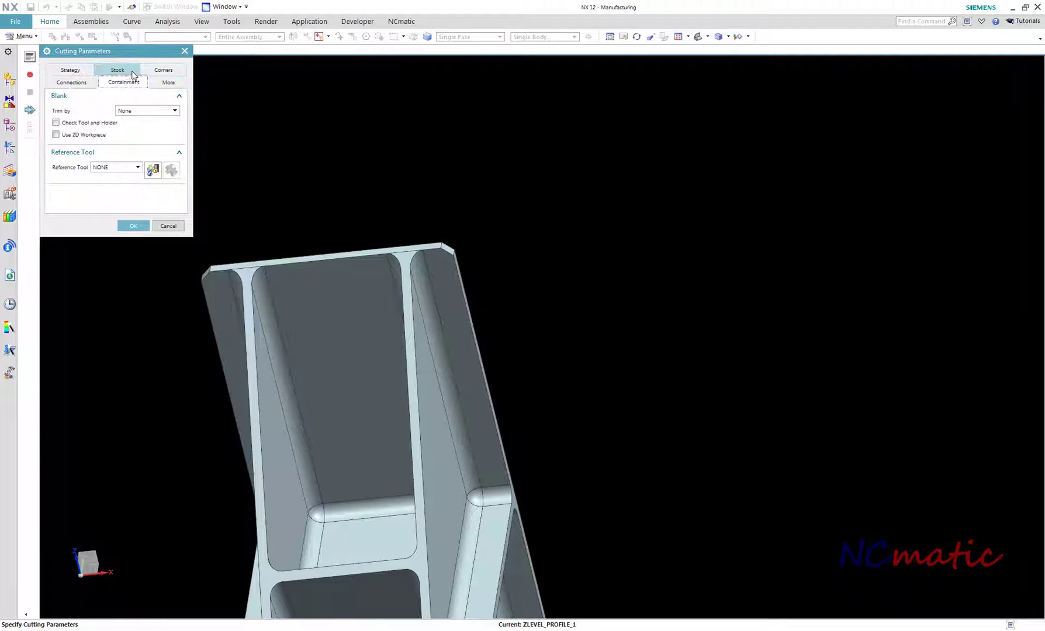
pyautogui.moveTo(88, 124)
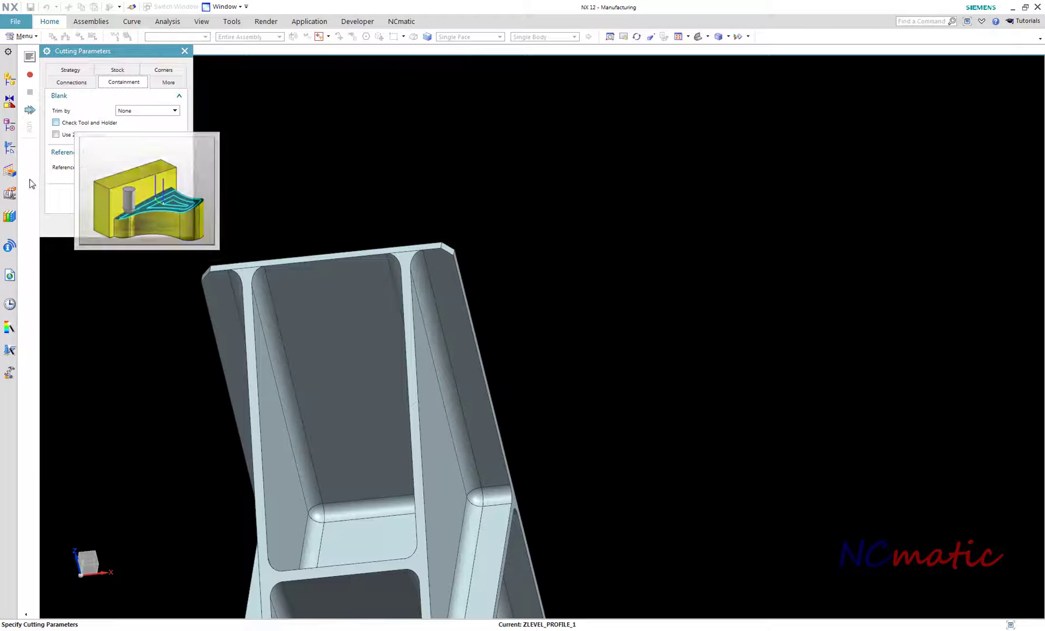
pyautogui.click(169, 226)
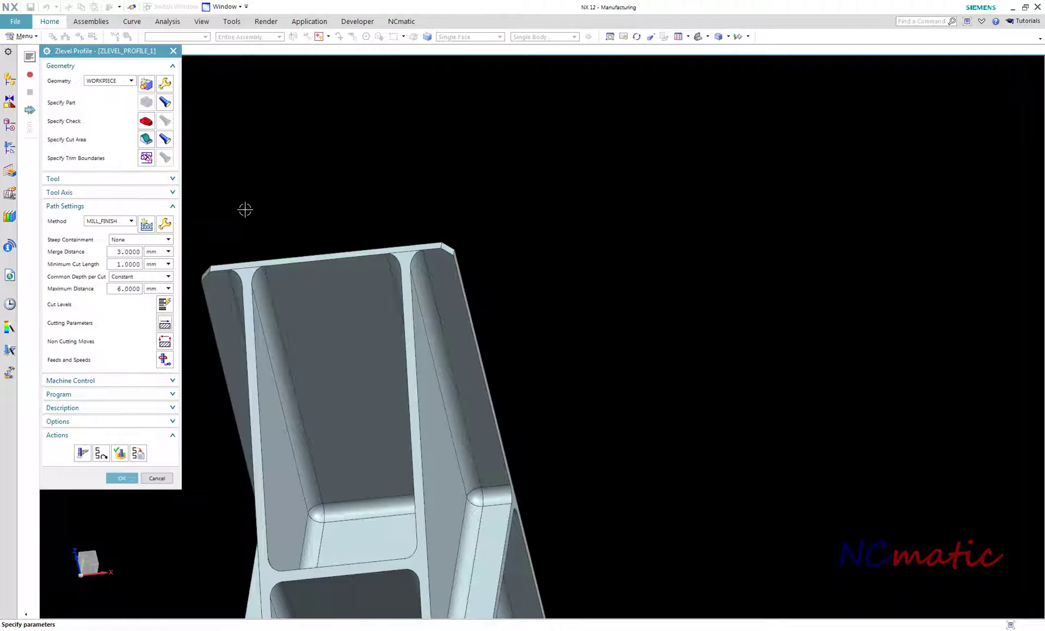
# - Accept the Zlevel Profile operation and display the operations in program order
pyautogui.click(122, 478)
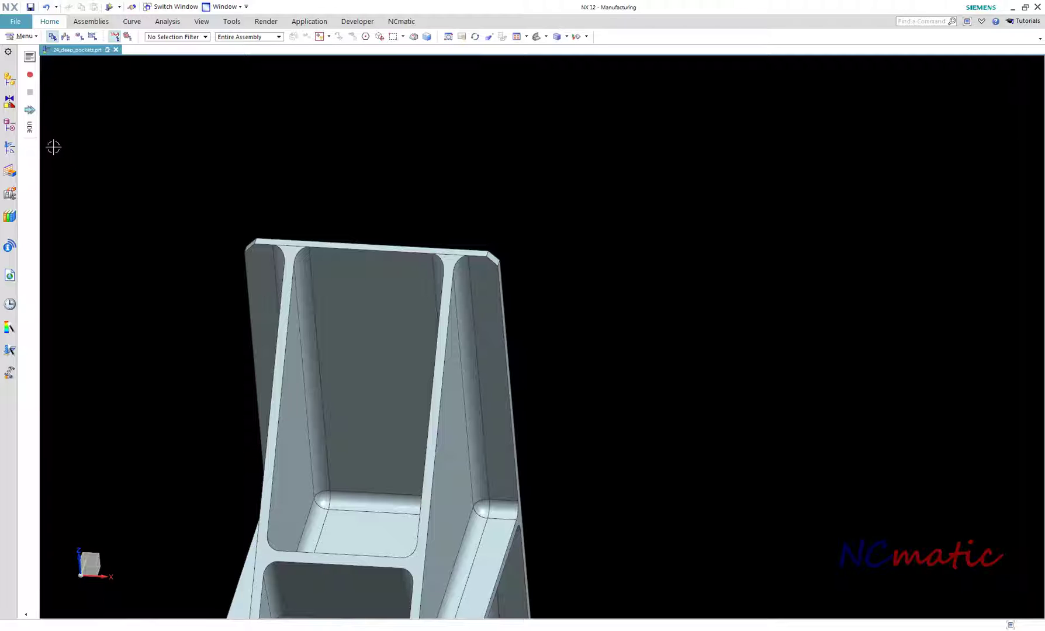
pyautogui.click(10, 149)
pyautogui.click(98, 152)
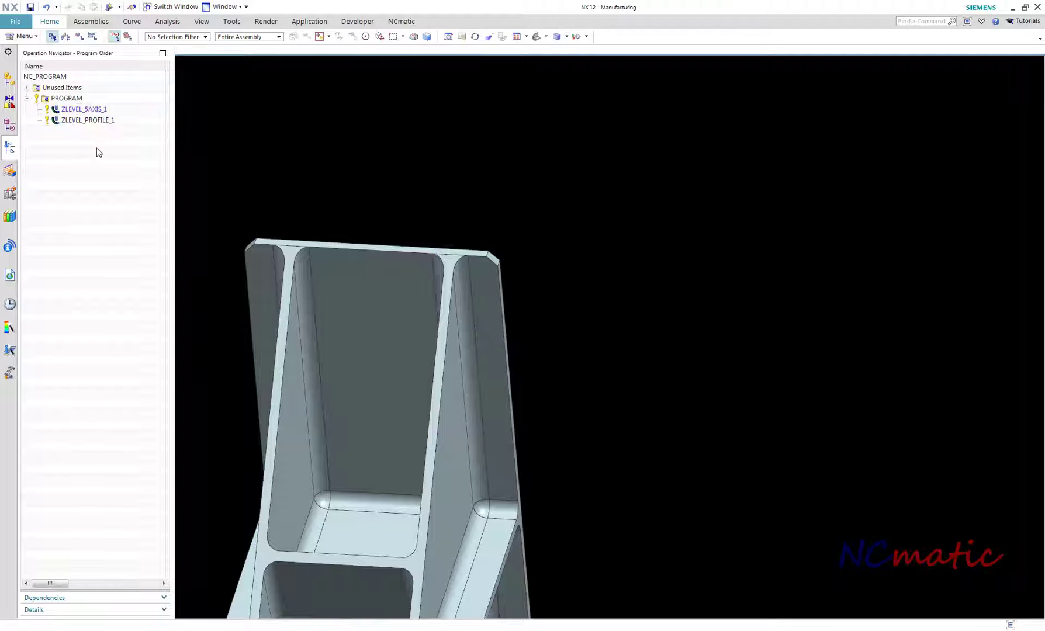
# - Tilt the tool axis of the ZLEVEL_PROFILE_1 tool path with the Tilt avoidance method and a 5 mm tool holder clearance
pyautogui.click(103, 121)
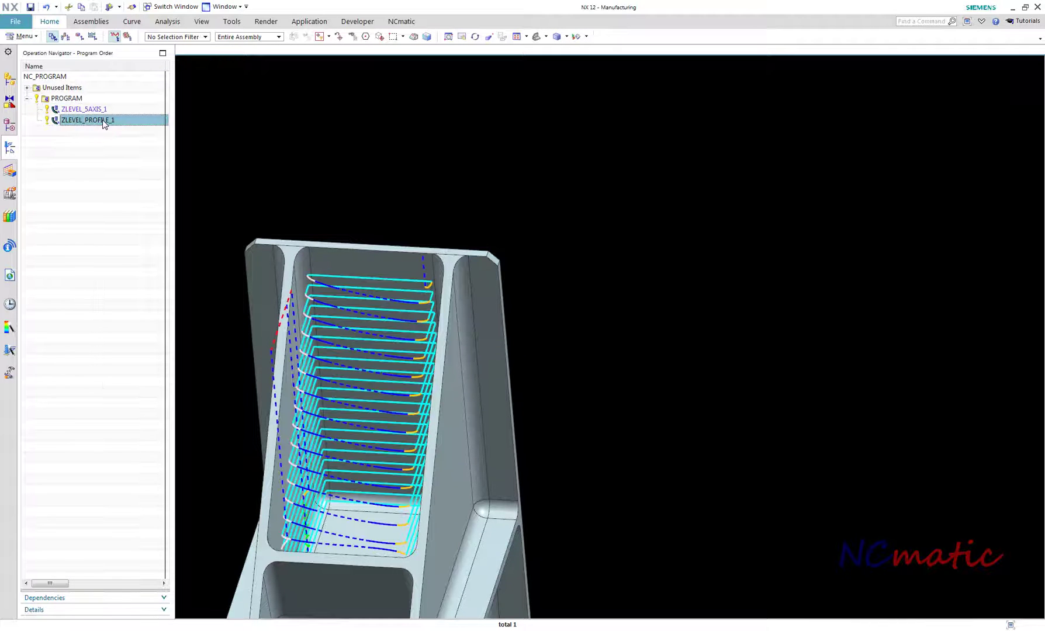
pyautogui.rightClick(105, 121)
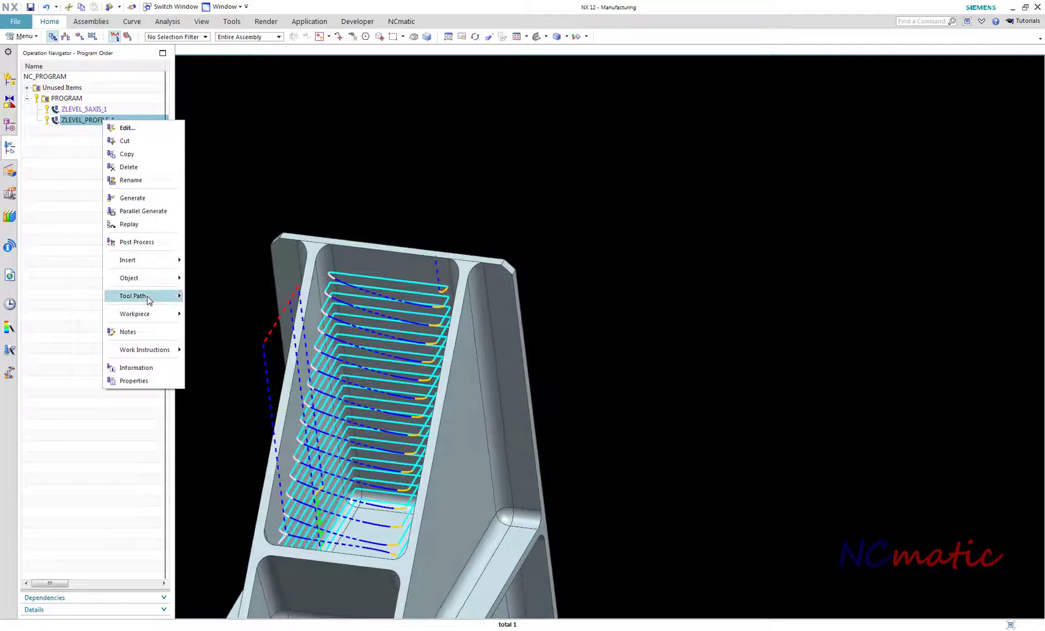
pyautogui.moveTo(149, 297)
pyautogui.click(243, 338)
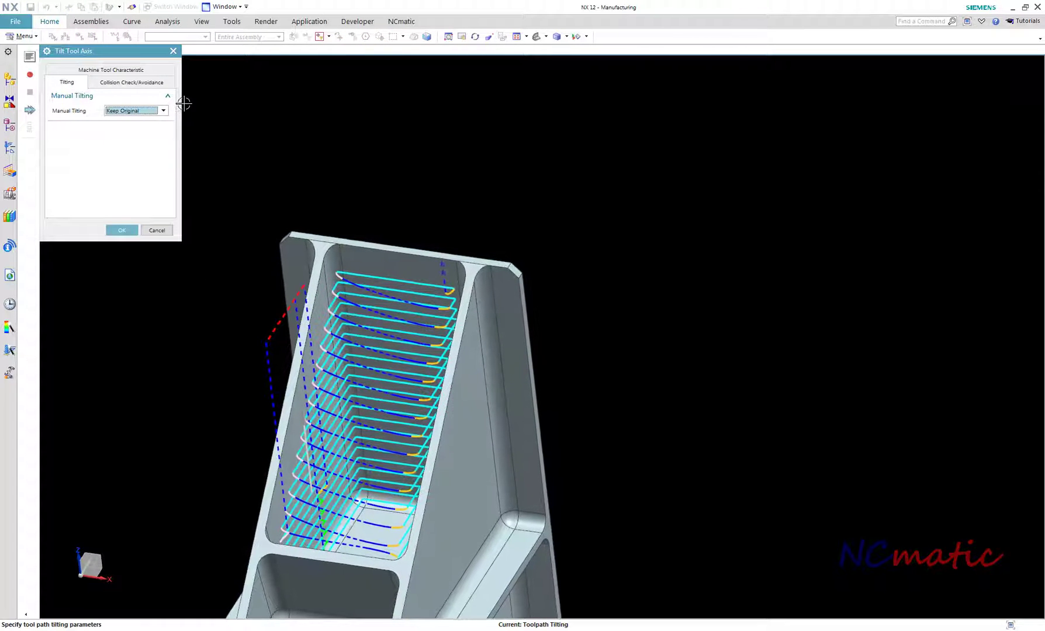
pyautogui.click(148, 83)
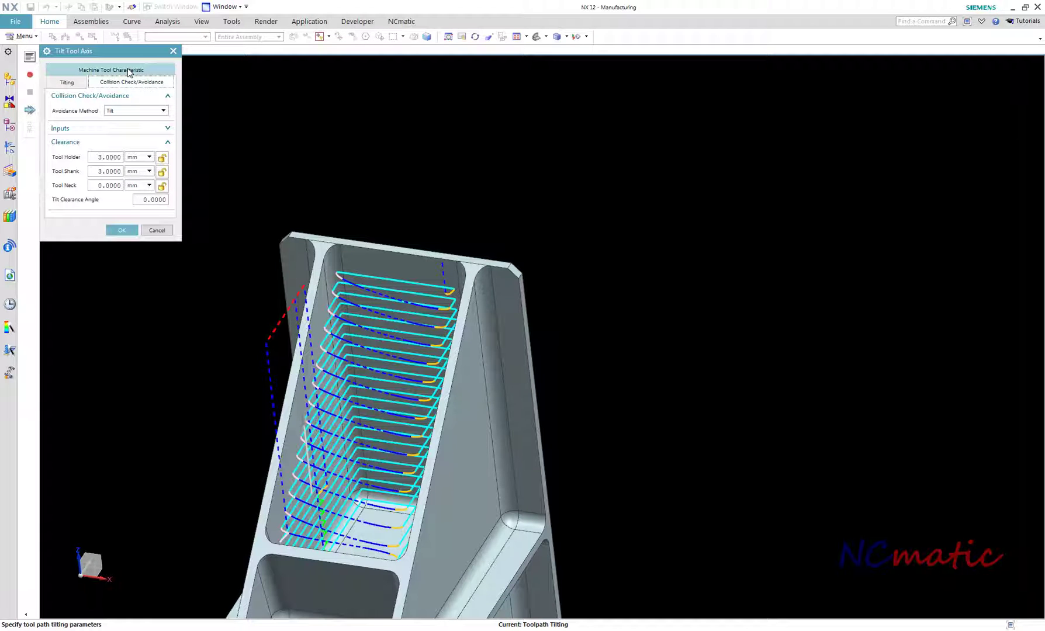
pyautogui.click(129, 70)
pyautogui.click(124, 70)
pyautogui.doubleClick(108, 158)
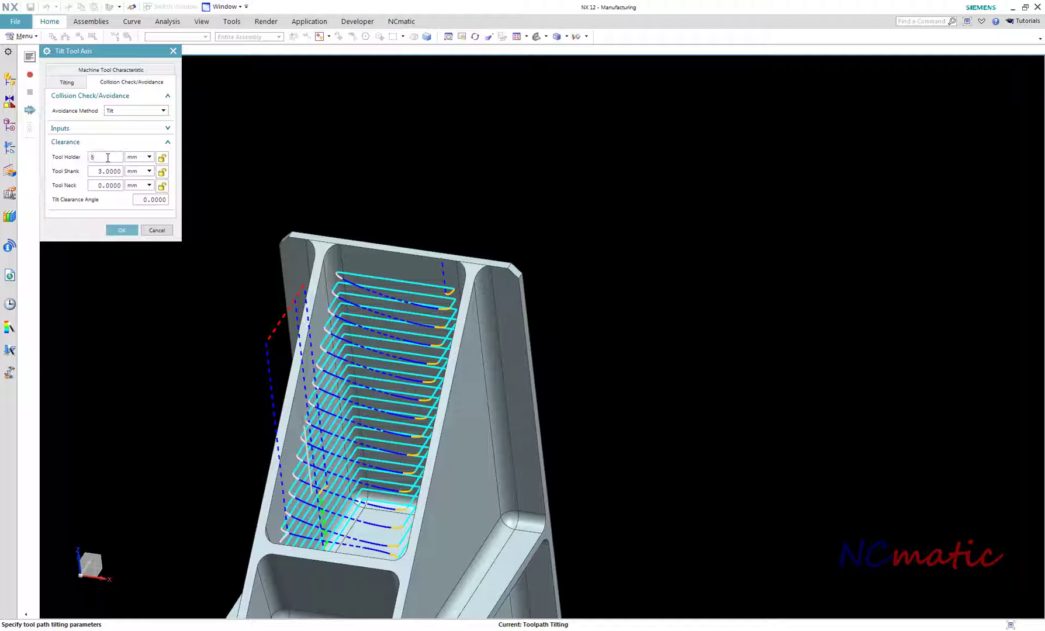
pyautogui.click(120, 231)
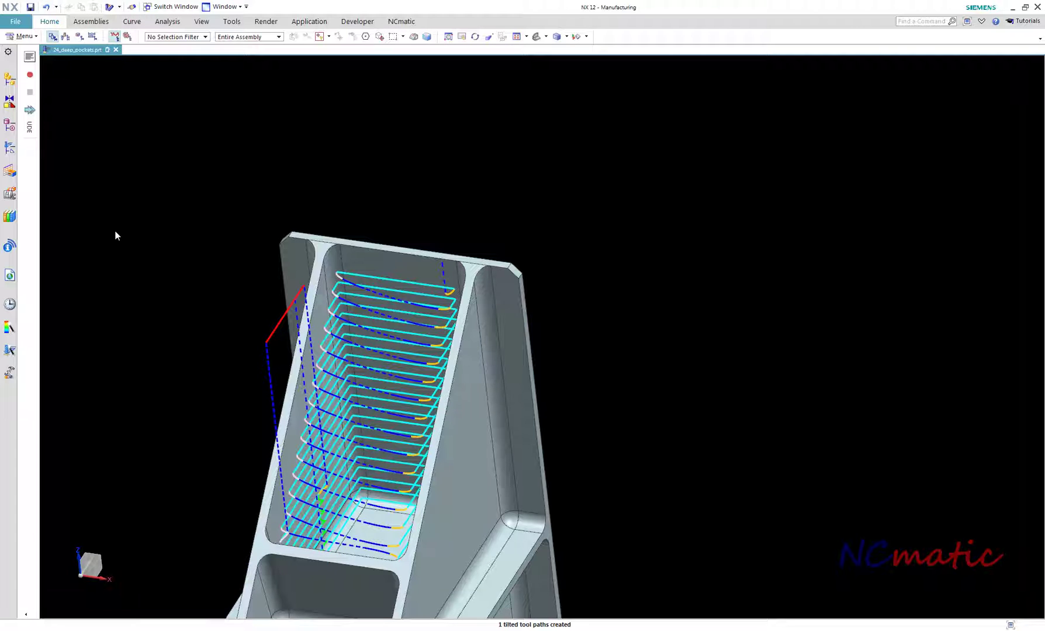
# - Examine the path status of the ZLEVEL_PROFILE_1 operation in the program order
pyautogui.click(9, 148)
pyautogui.click(85, 151)
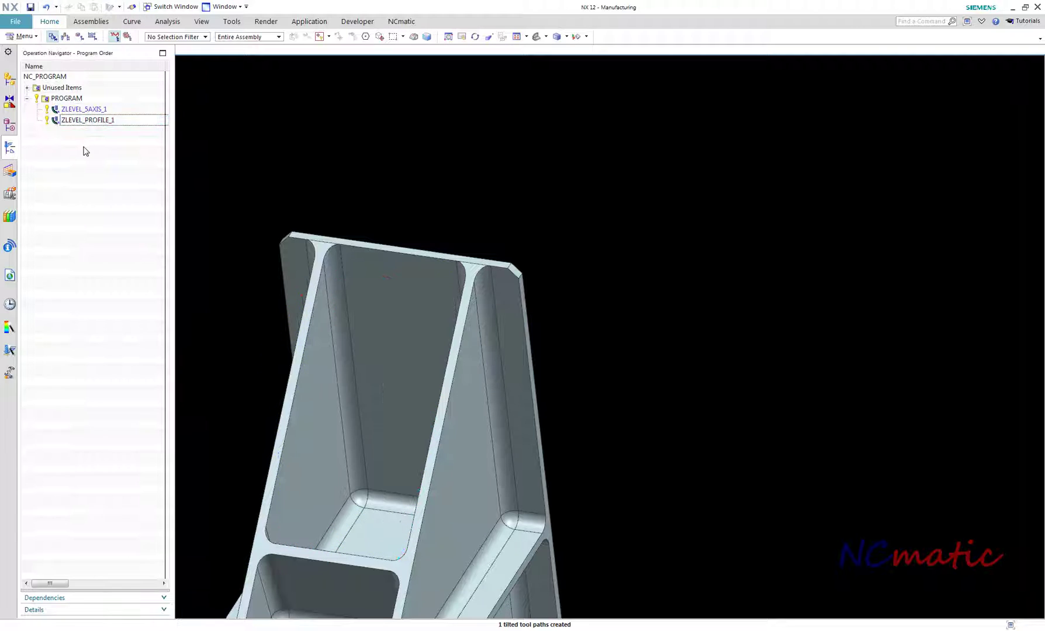
pyautogui.click(91, 121)
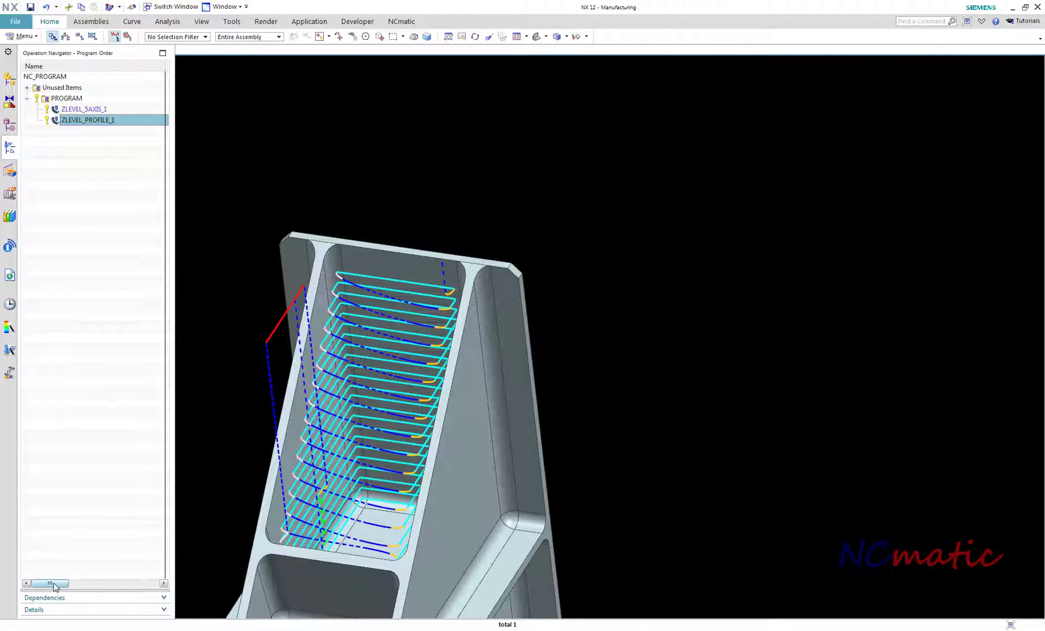
pyautogui.moveTo(54, 586); pyautogui.dragTo(68, 586)
pyautogui.moveTo(172, 249); pyautogui.dragTo(404, 249)
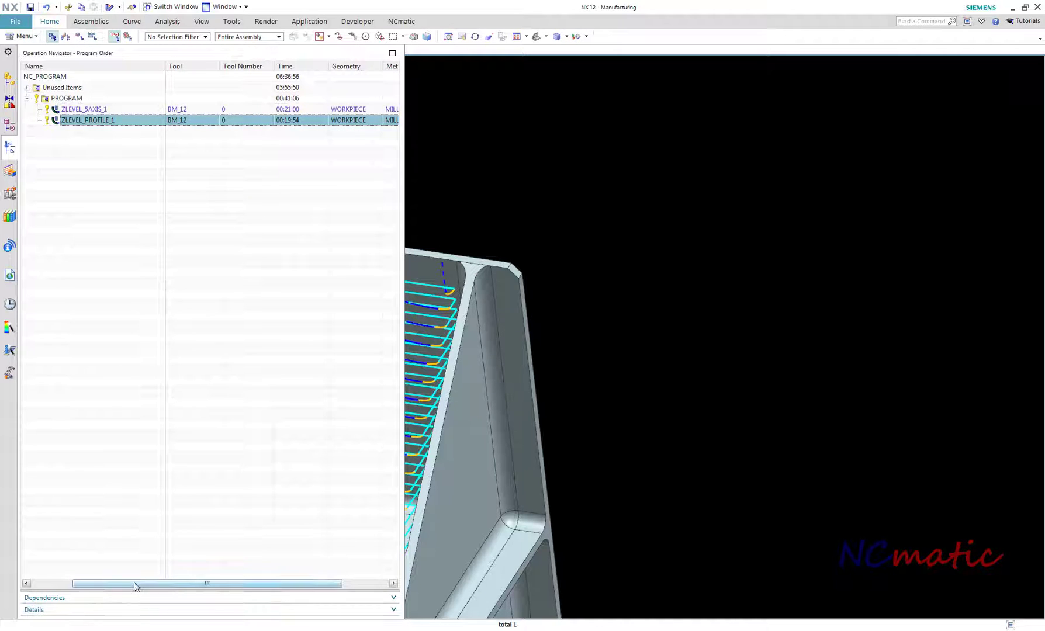
pyautogui.moveTo(135, 587); pyautogui.dragTo(93, 587)
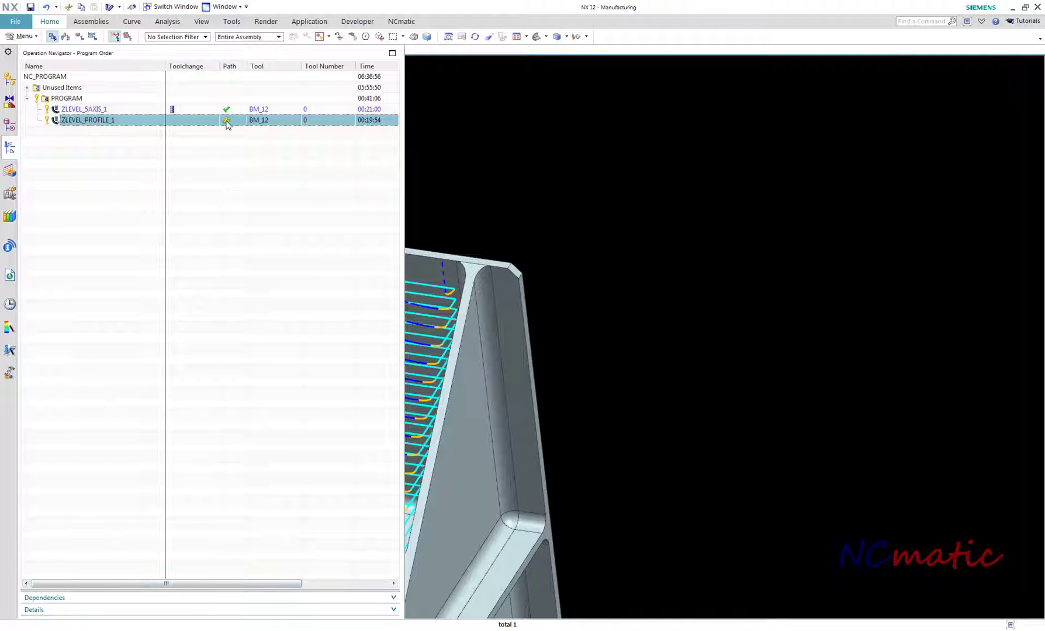
pyautogui.click(208, 168)
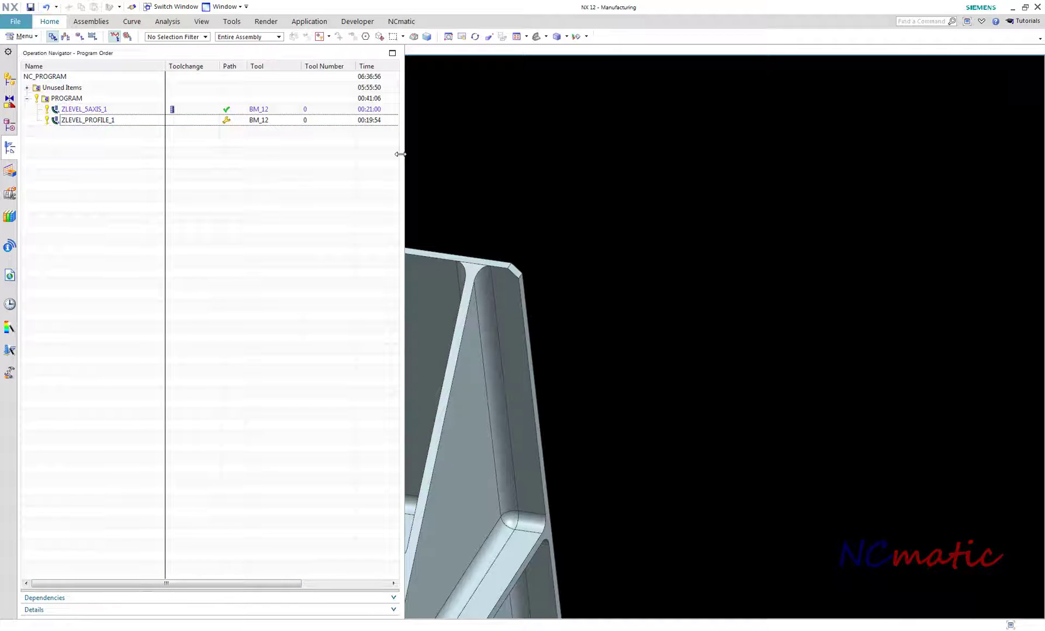
pyautogui.moveTo(400, 154); pyautogui.dragTo(156, 219)
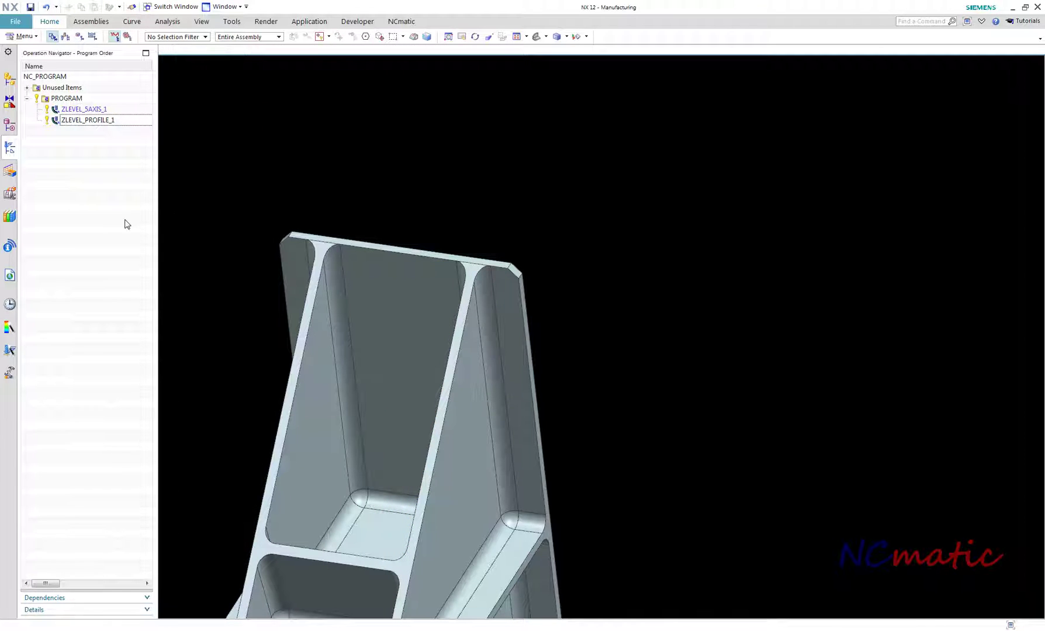
# - Verify the tilted ZLEVEL_PROFILE_1 tool path by replaying it at animation speed 8
pyautogui.click(109, 124)
pyautogui.click(49, 22)
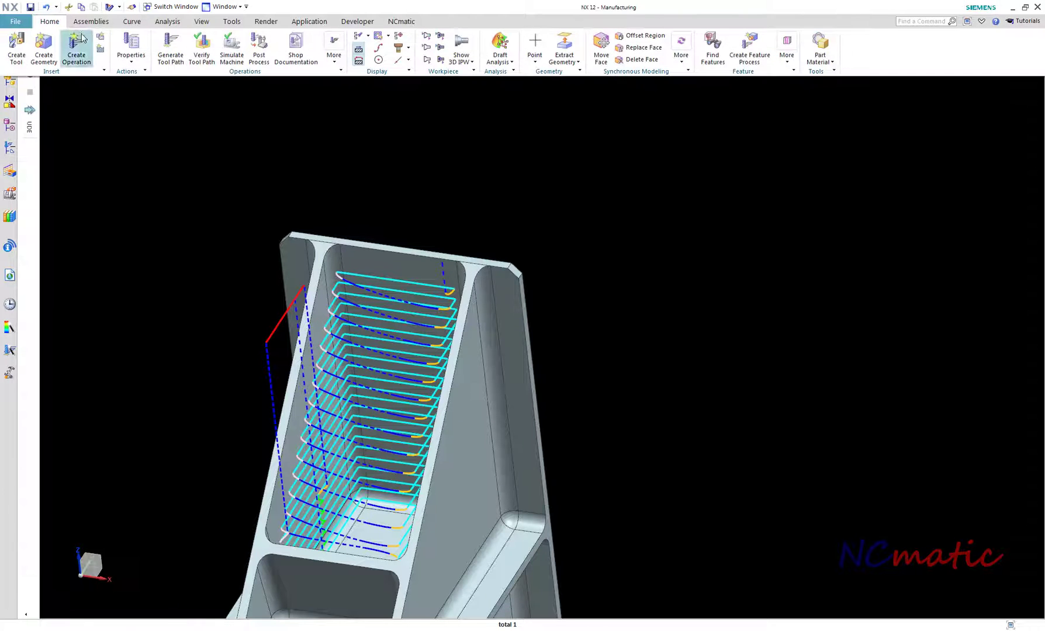
pyautogui.click(201, 45)
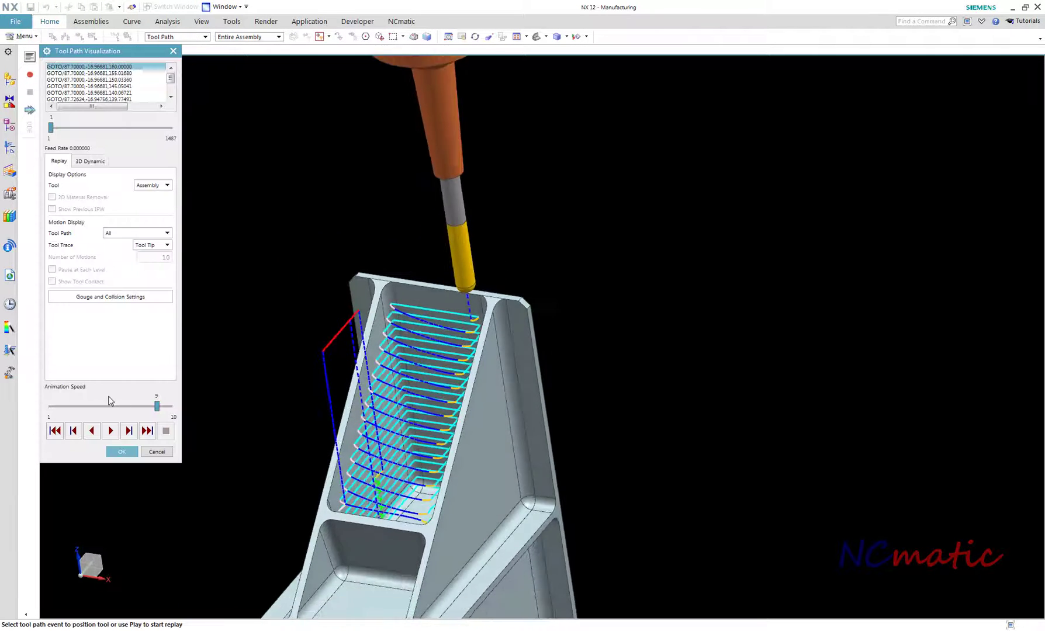
pyautogui.click(110, 406)
pyautogui.click(111, 431)
pyautogui.click(111, 431)
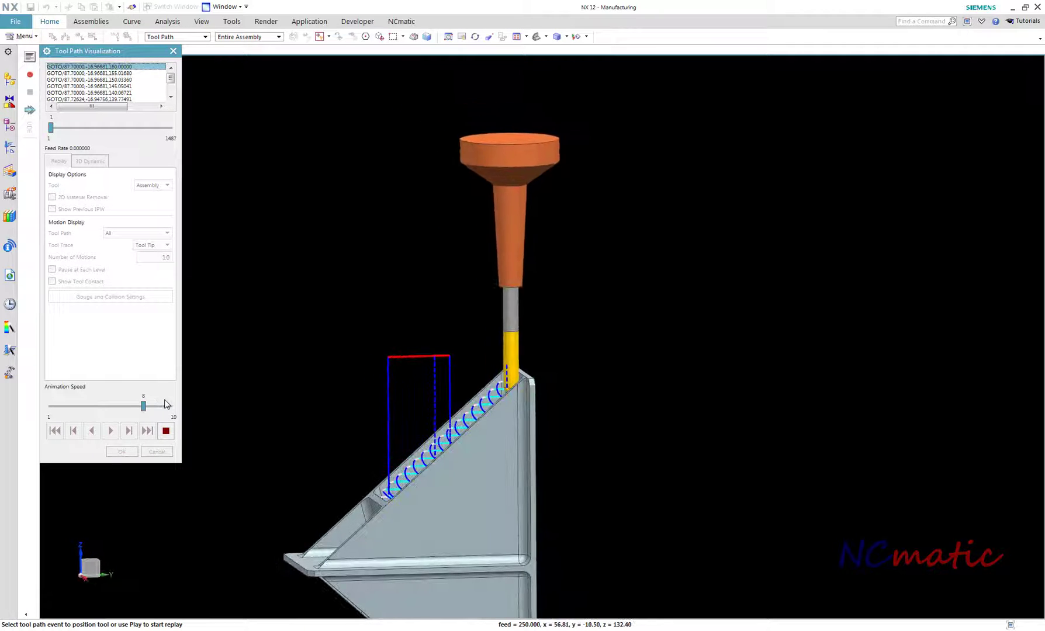
# - Vary the replay speed between 7 and 9 while checking the tilting holder against the pocket walls, and end the verification
pyautogui.click(162, 407)
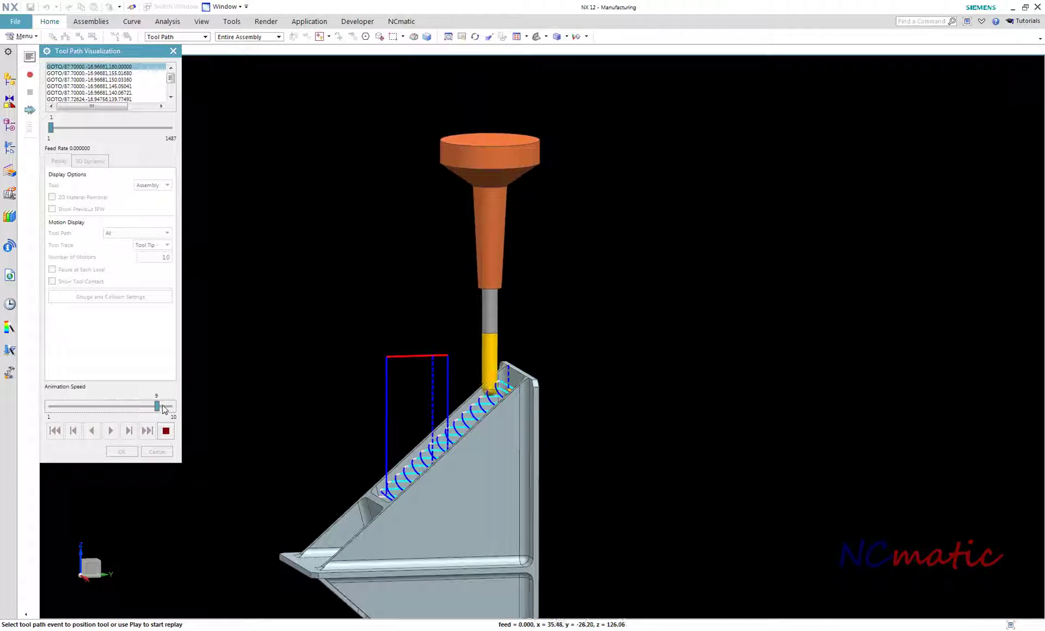
pyautogui.click(110, 406)
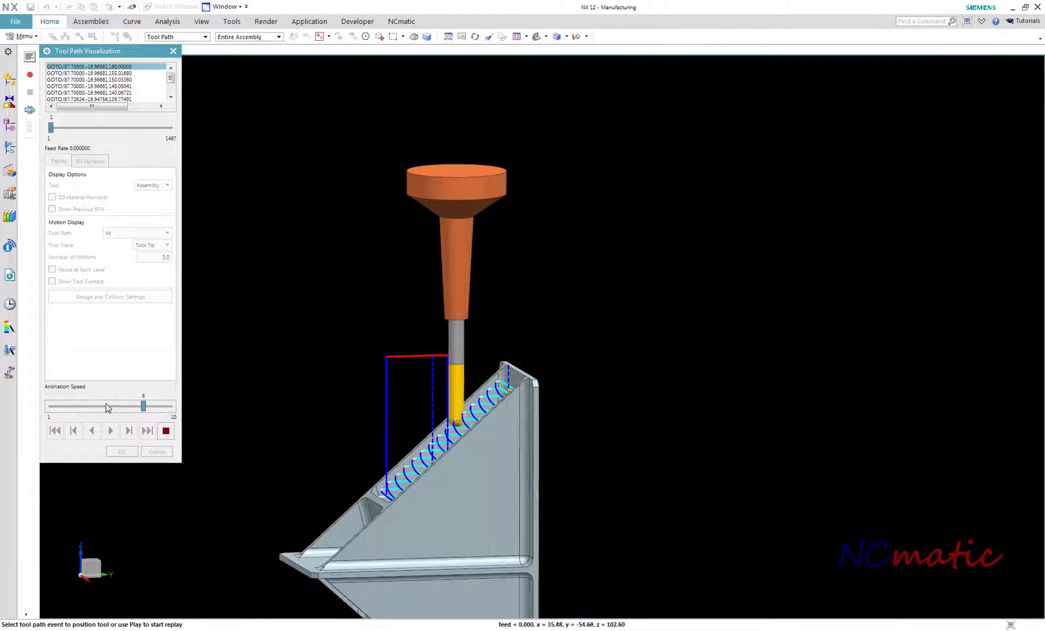
pyautogui.click(163, 407)
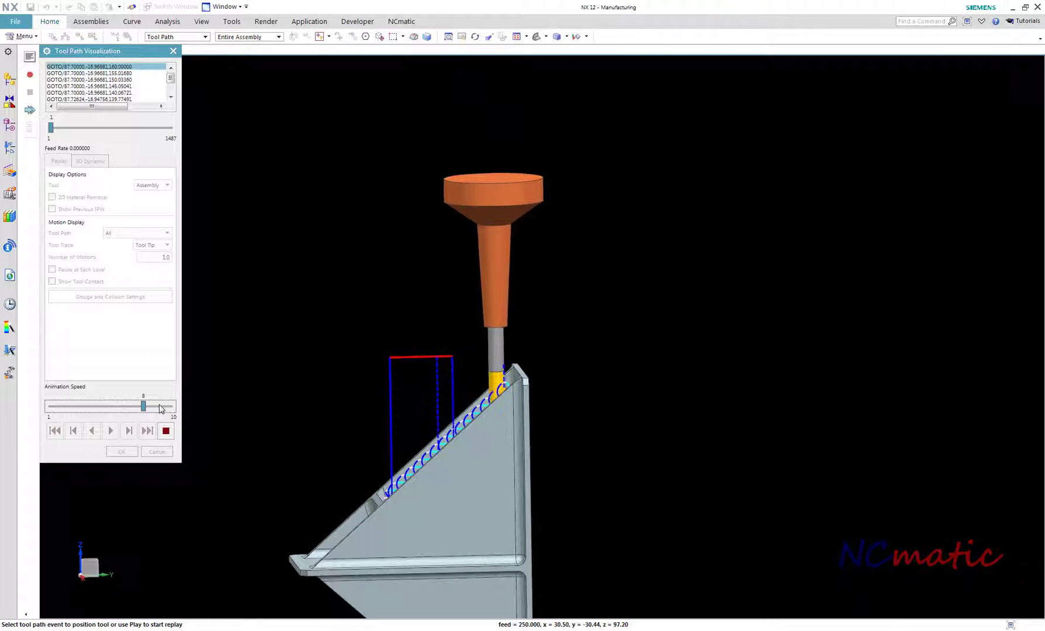
pyautogui.click(112, 406)
pyautogui.click(94, 408)
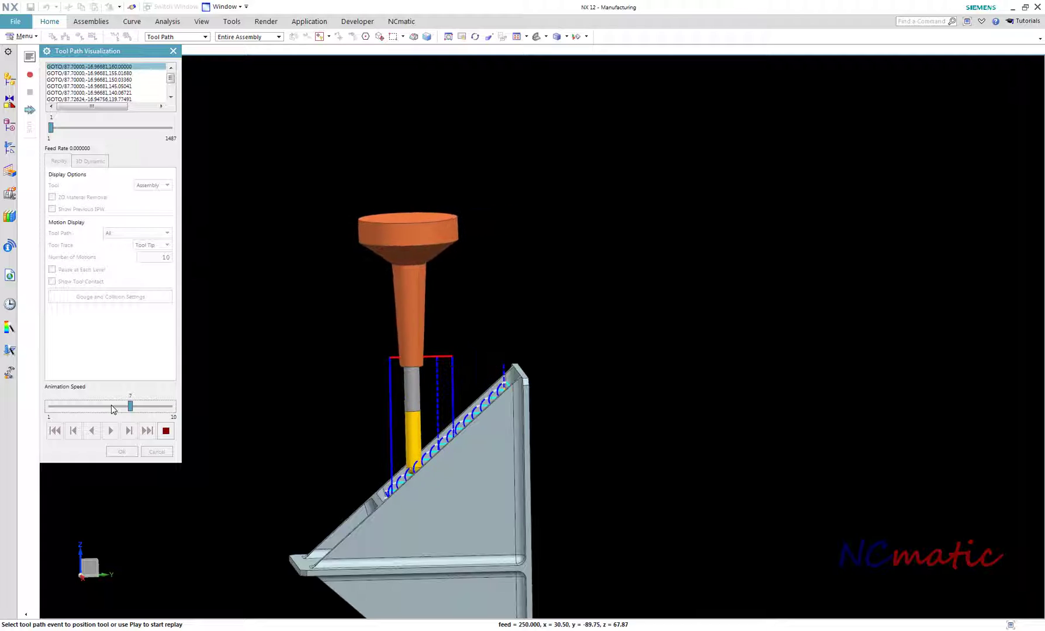
pyautogui.click(149, 405)
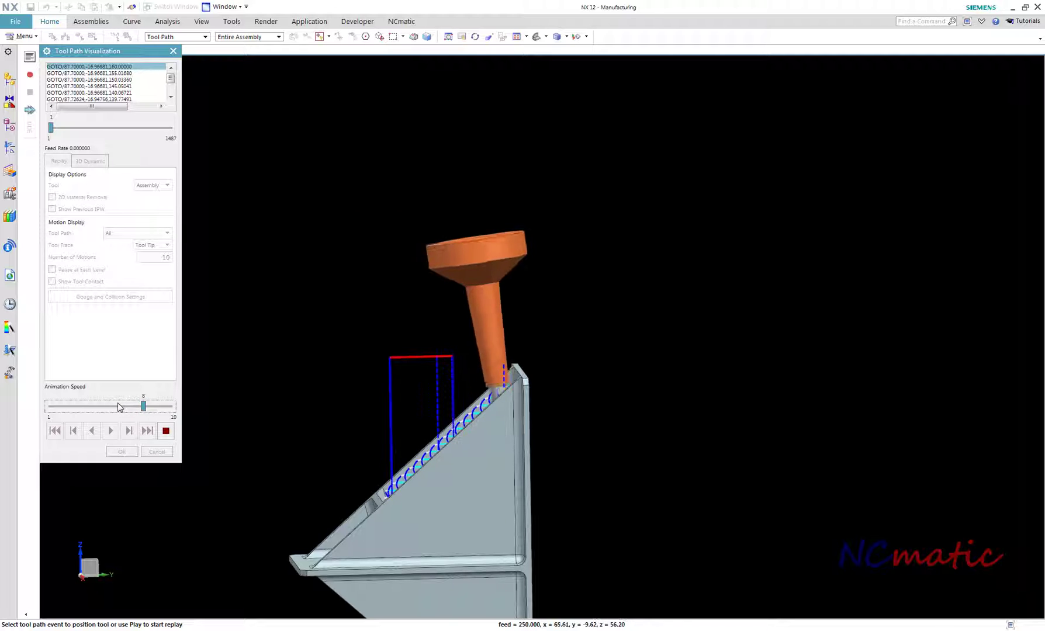
pyautogui.hotkey('ctrl', 'alt', 'f')
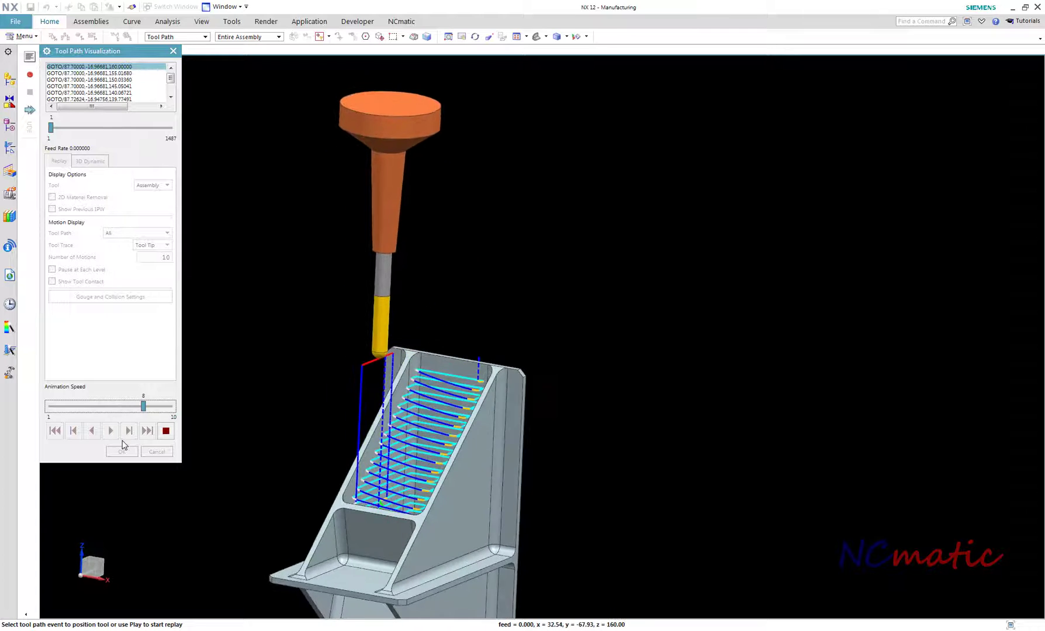
pyautogui.click(166, 431)
pyautogui.click(122, 451)
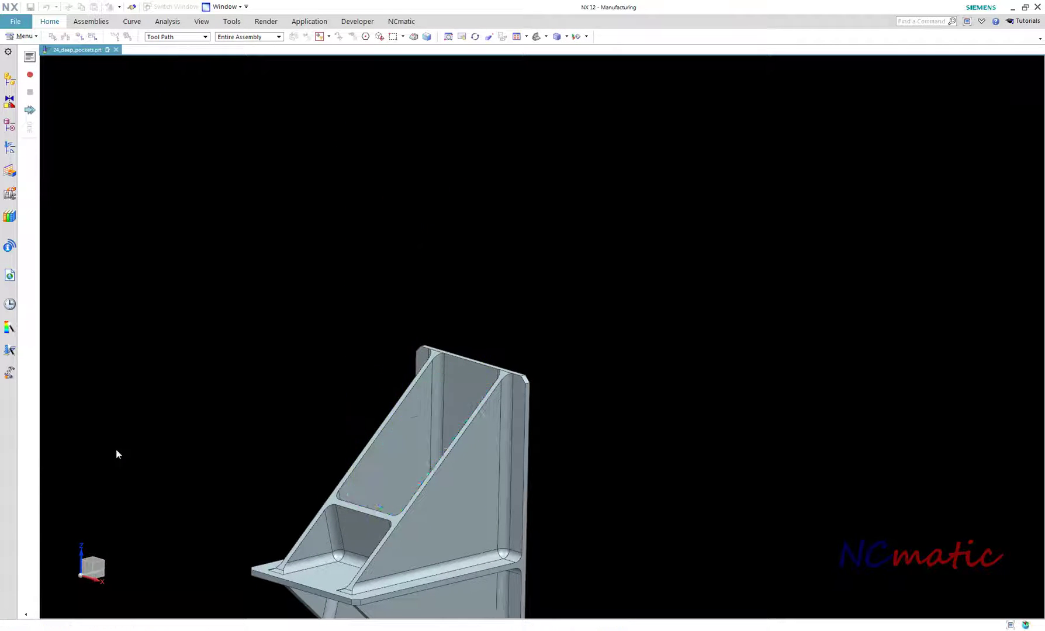
# - Show the operations by machine tool and open the BARREL_SHAPE_MILL tool parameters
pyautogui.click(537, 38)
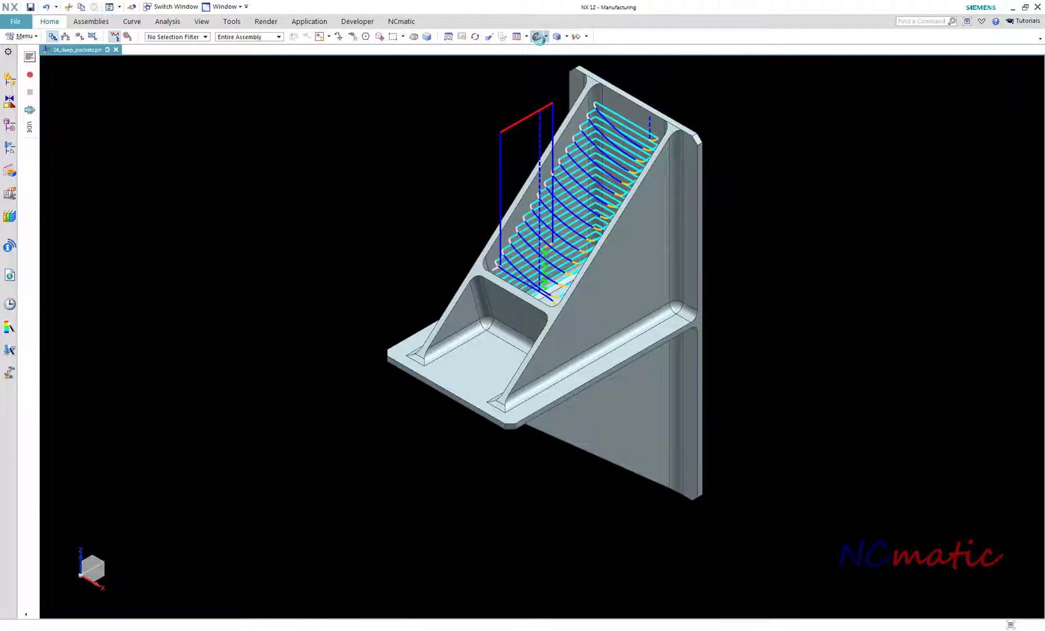
pyautogui.press('Escape')
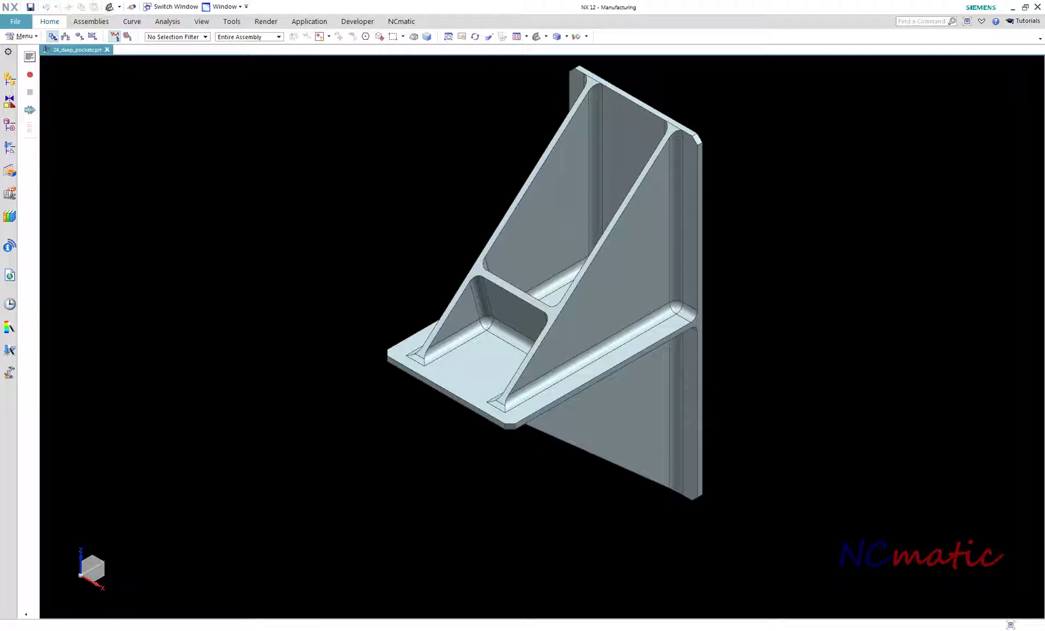
pyautogui.click(10, 149)
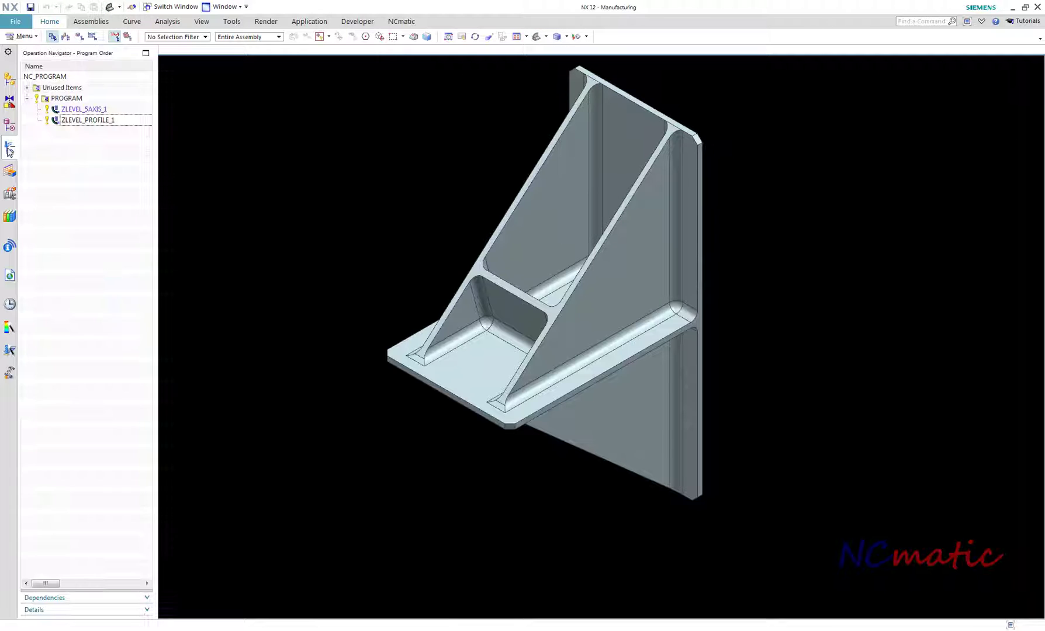
pyautogui.rightClick(57, 163)
pyautogui.click(61, 179)
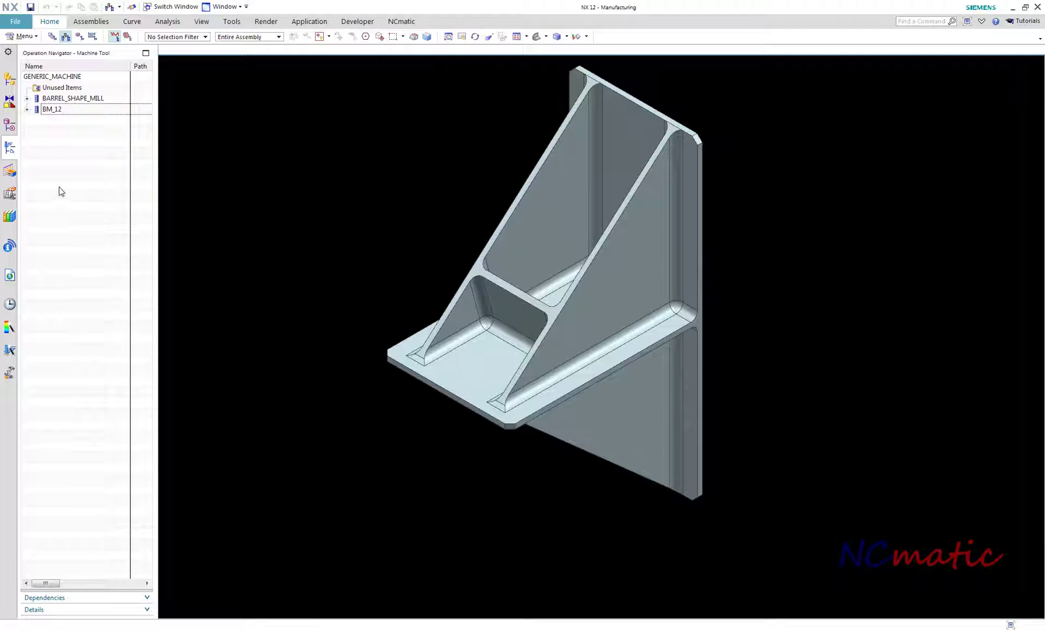
pyautogui.click(97, 98)
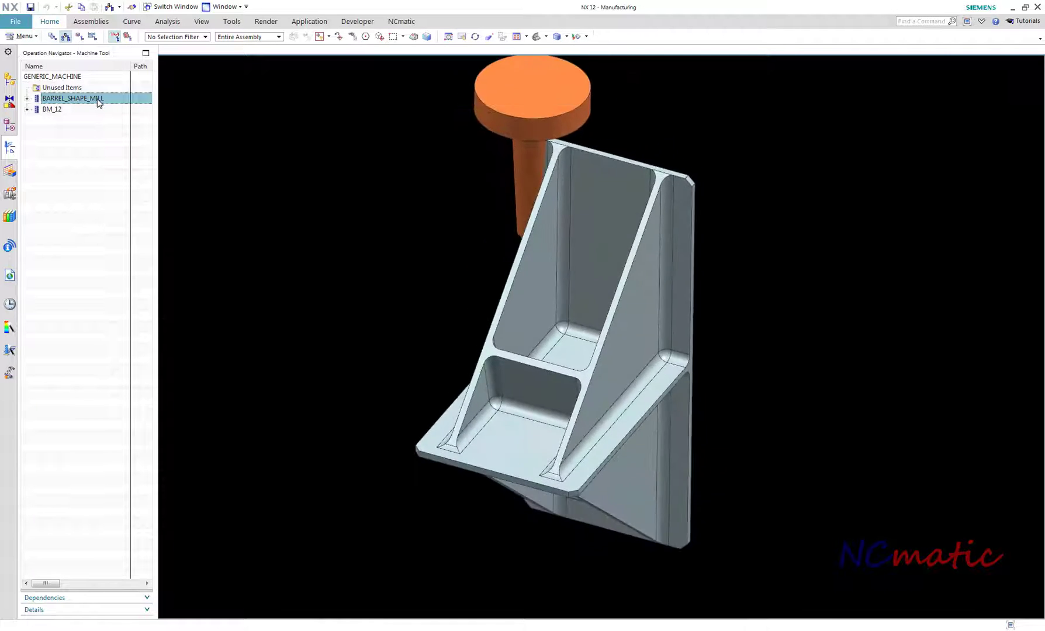
pyautogui.doubleClick(97, 98)
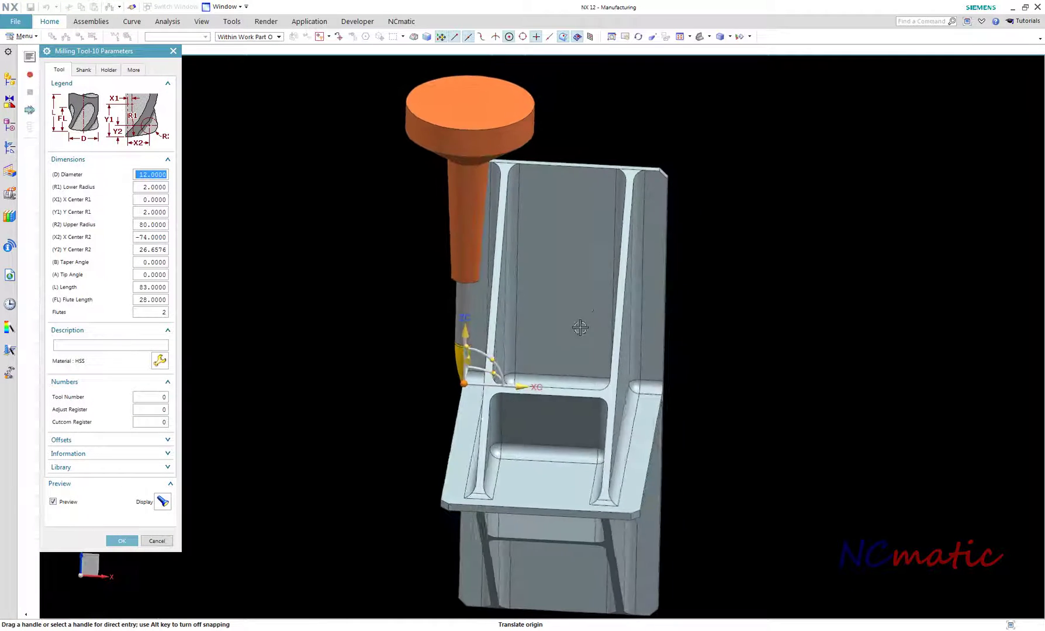
# - Move the barrel mill preview along XC and ZC into the deep pocket beside its side wall
pyautogui.click(549, 396)
pyautogui.moveTo(619, 338); pyautogui.dragTo(562, 337, button='middle')
pyautogui.scroll(2, 563, 356)
pyautogui.click(508, 326)
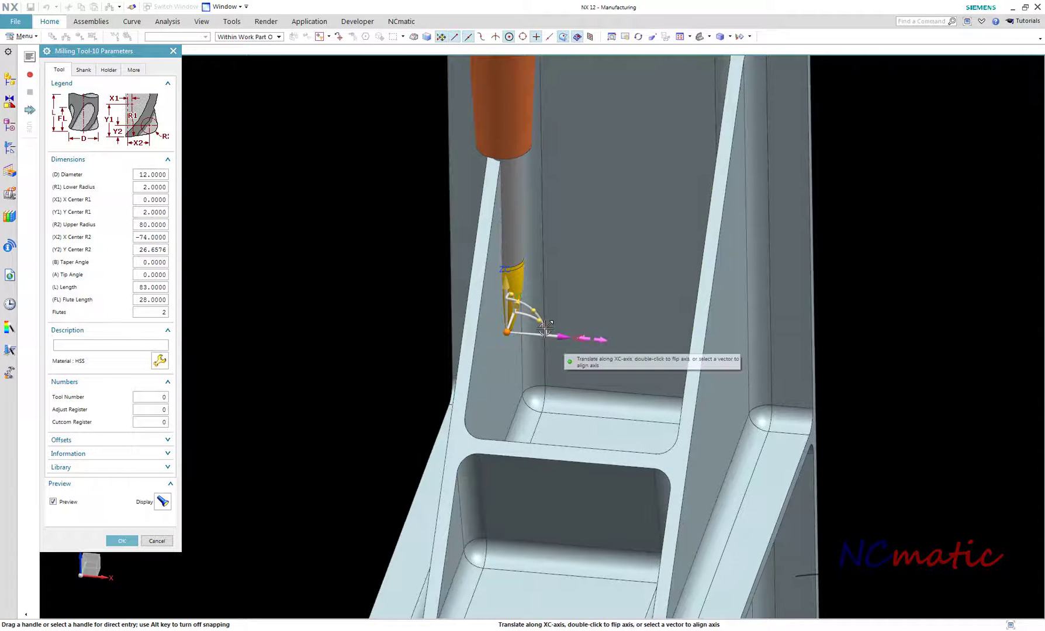
pyautogui.moveTo(563, 337); pyautogui.dragTo(581, 339)
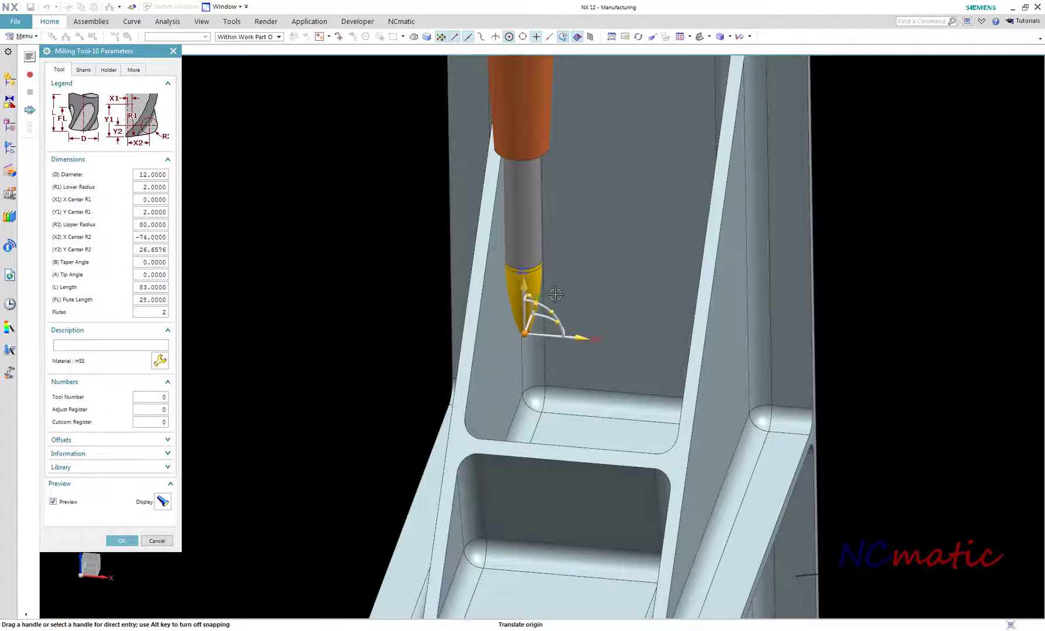
pyautogui.moveTo(542, 309); pyautogui.dragTo(534, 345, button='middle')
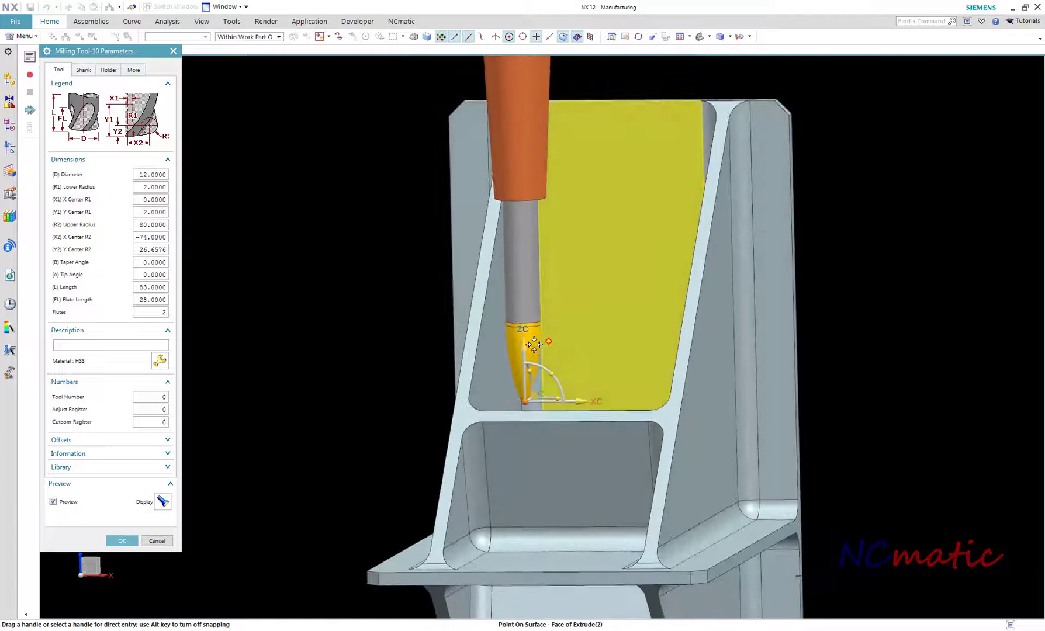
pyautogui.moveTo(531, 343); pyautogui.dragTo(533, 250)
# - Tilt and shift the barrel mill preview so that its curved flank lies against the pocket's side wall
pyautogui.moveTo(612, 254); pyautogui.dragTo(570, 250, button='middle')
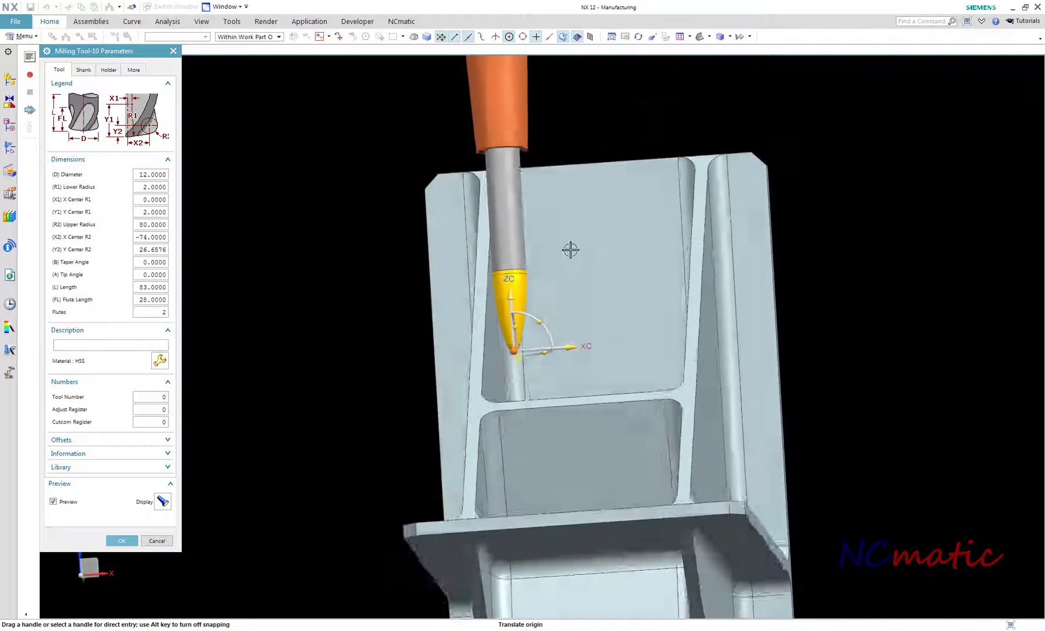
pyautogui.scroll(3, 533, 331)
pyautogui.moveTo(520, 344); pyautogui.dragTo(529, 348)
pyautogui.moveTo(550, 385); pyautogui.dragTo(532, 380)
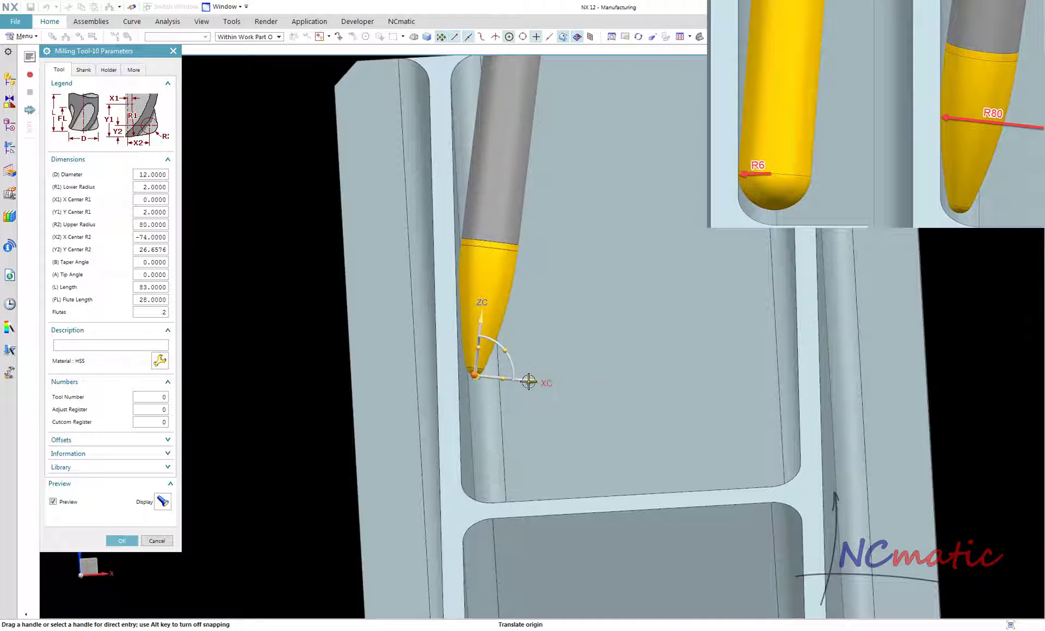
pyautogui.scroll(1, 464, 304)
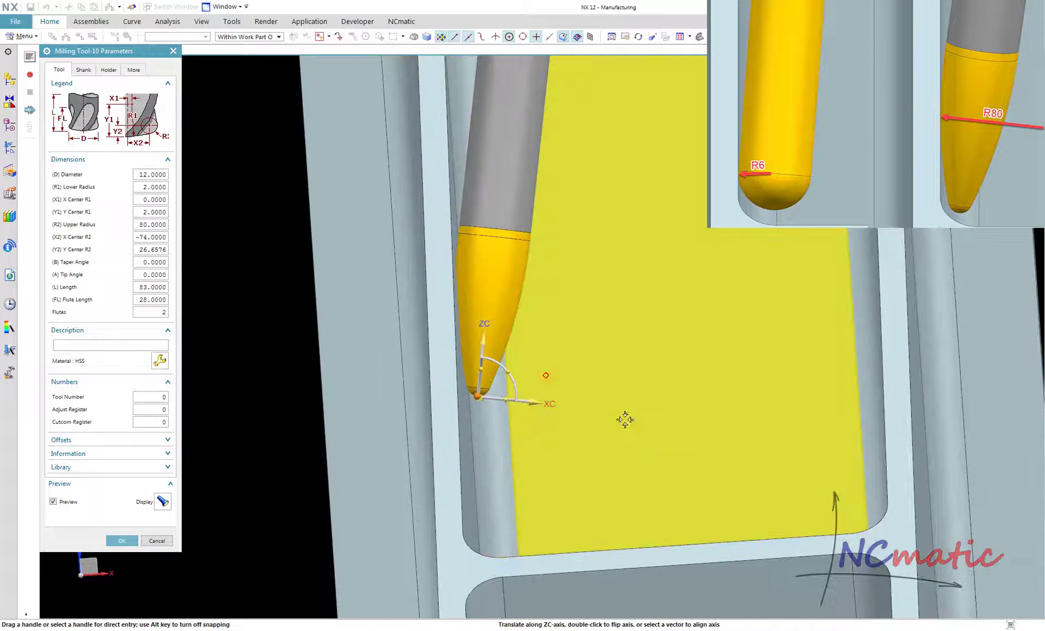
pyautogui.press('F8')
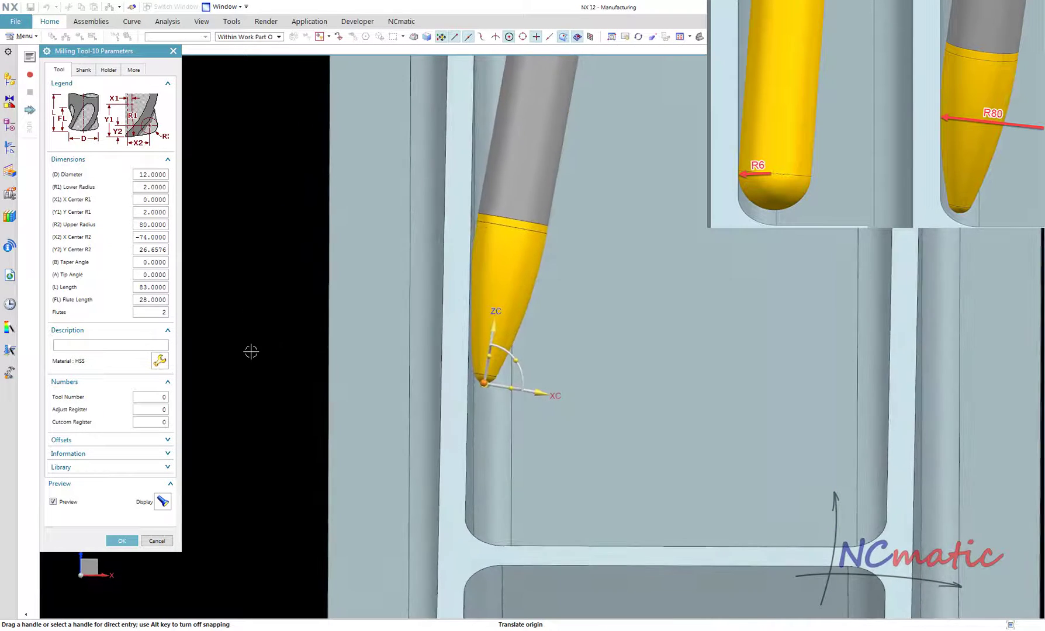
# - Fine-tune the barrel mill preview's tilt about YC, examine its contact with the pocket wall, and close the tool parameters without saving
pyautogui.click(516, 359)
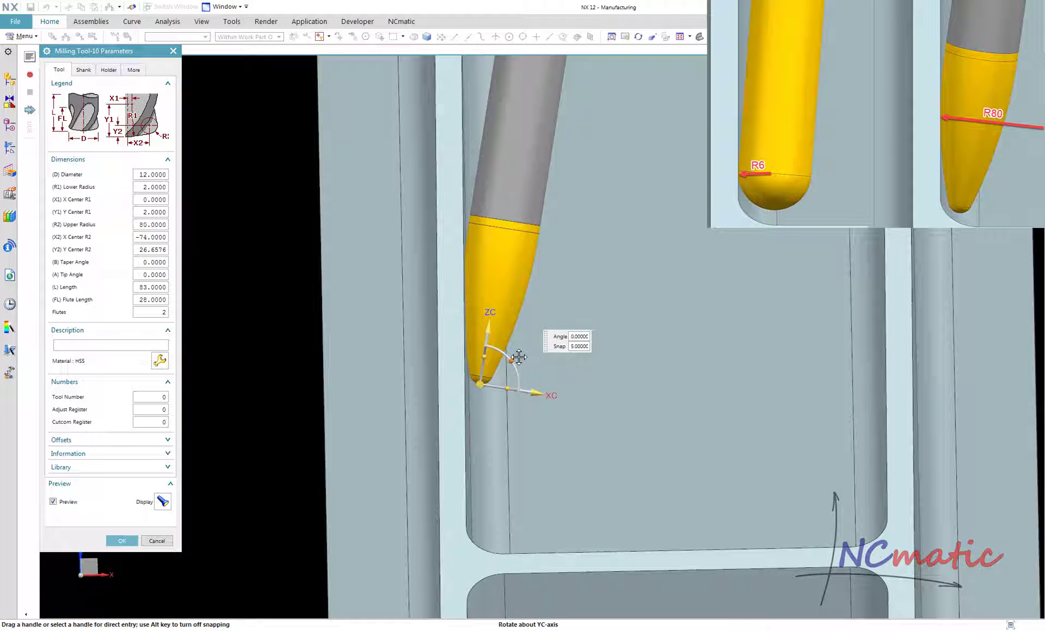
pyautogui.moveTo(523, 357); pyautogui.dragTo(522, 353)
pyautogui.scroll(2, 467, 292)
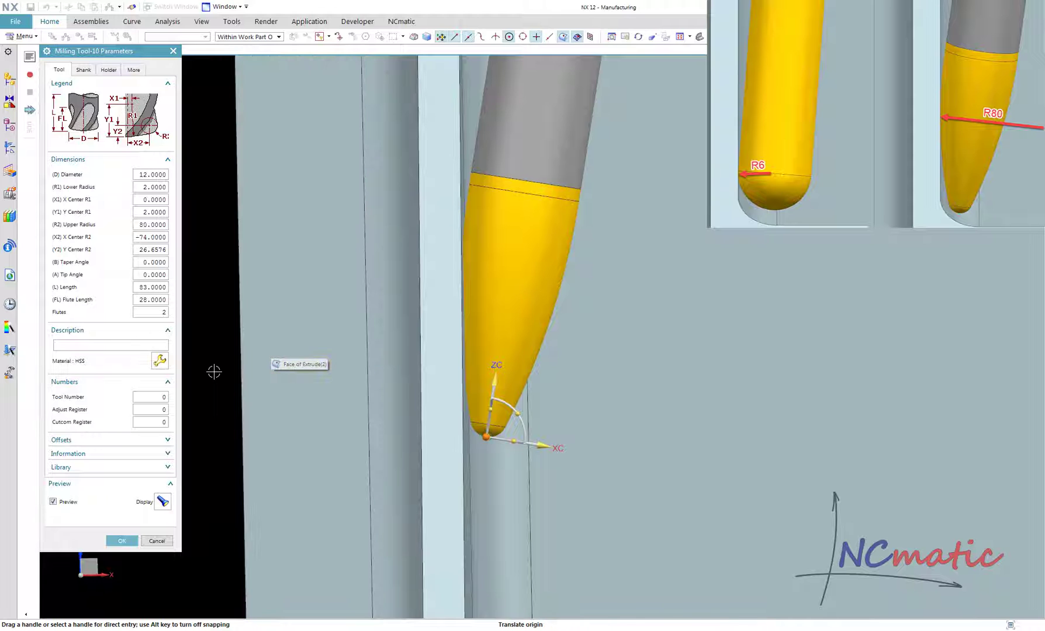
pyautogui.scroll(4, 377, 406)
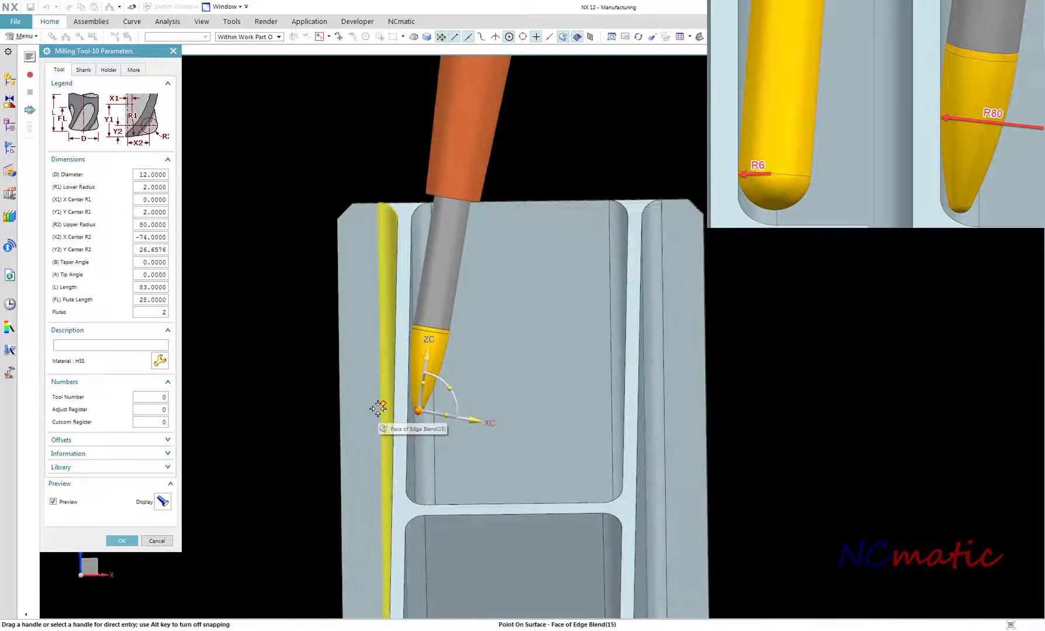
pyautogui.moveTo(372, 411); pyautogui.dragTo(204, 548, button='middle')
pyautogui.click(158, 541)
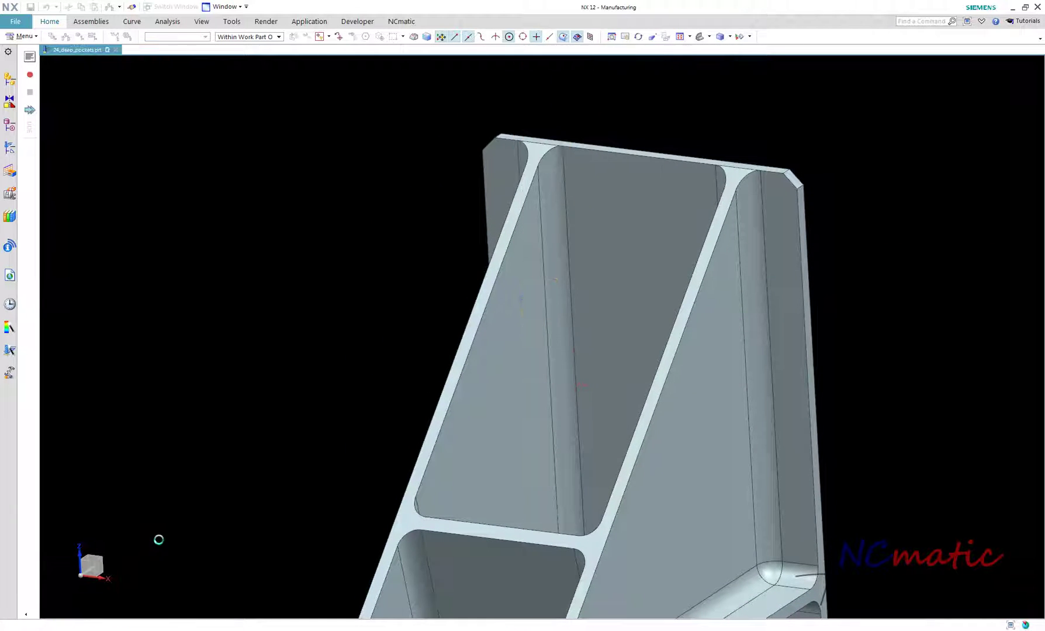
# - Copy the ZLEVEL_5AXIS_1 operation from the BM_12 tool and paste it inside BARREL_SHAPE_MILL
pyautogui.click(8, 148)
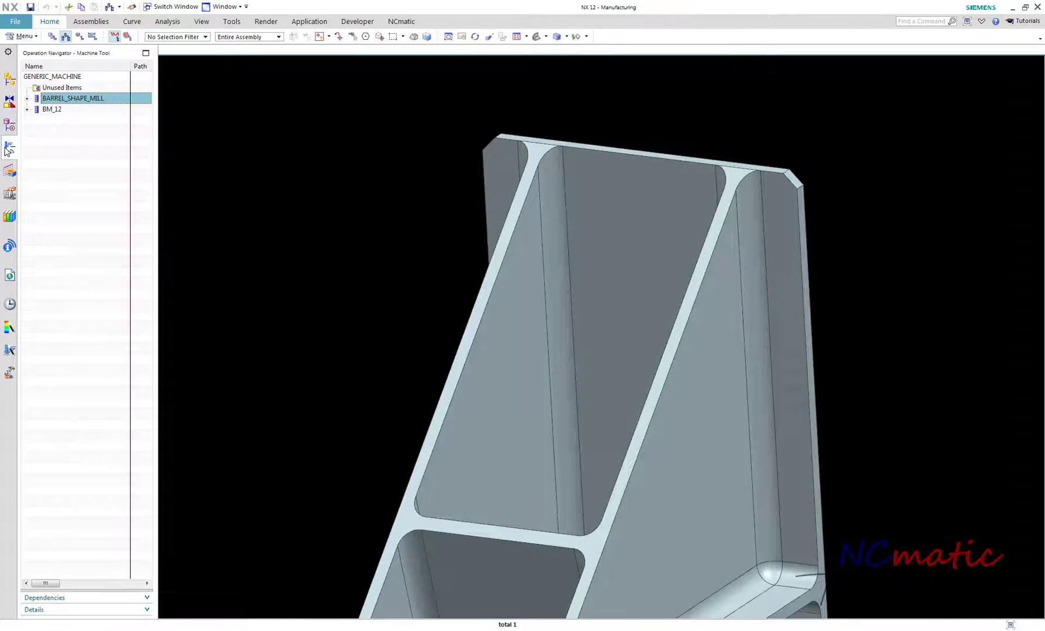
pyautogui.click(83, 163)
pyautogui.rightClick(82, 167)
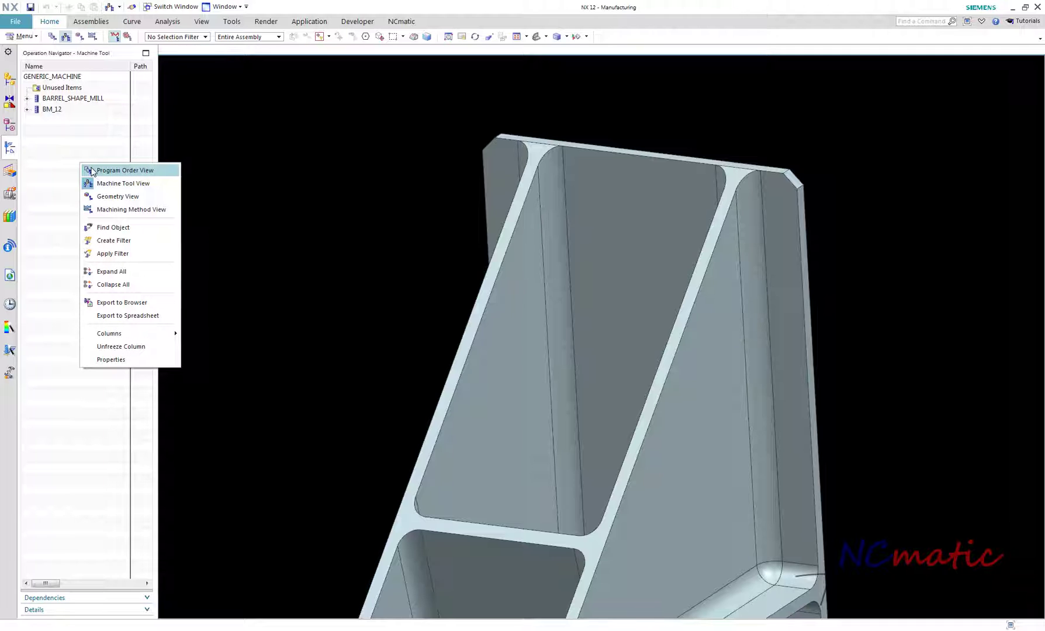
pyautogui.click(27, 110)
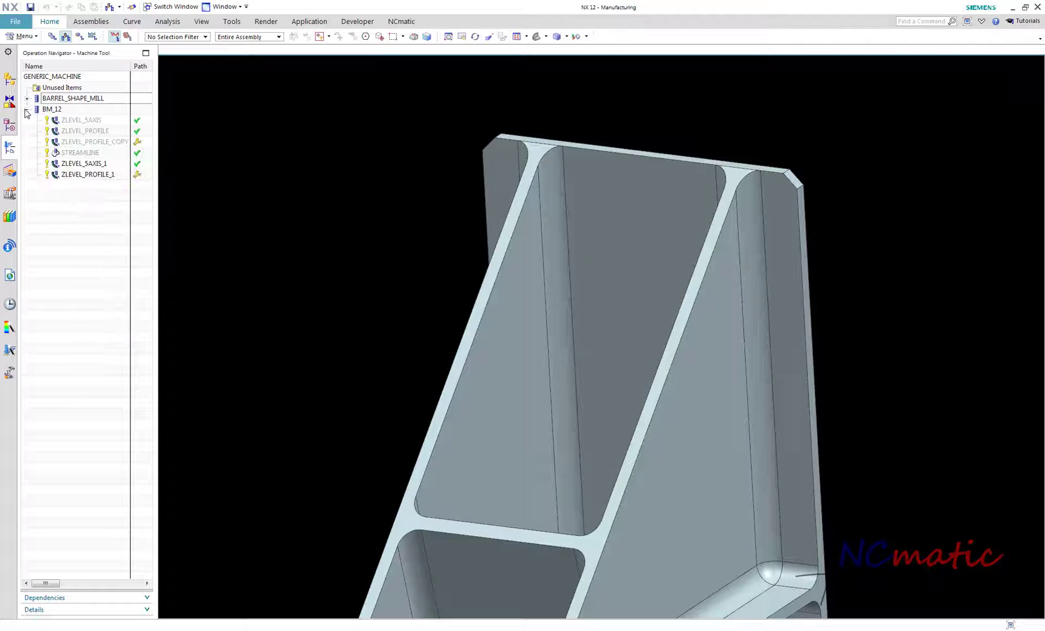
pyautogui.click(107, 166)
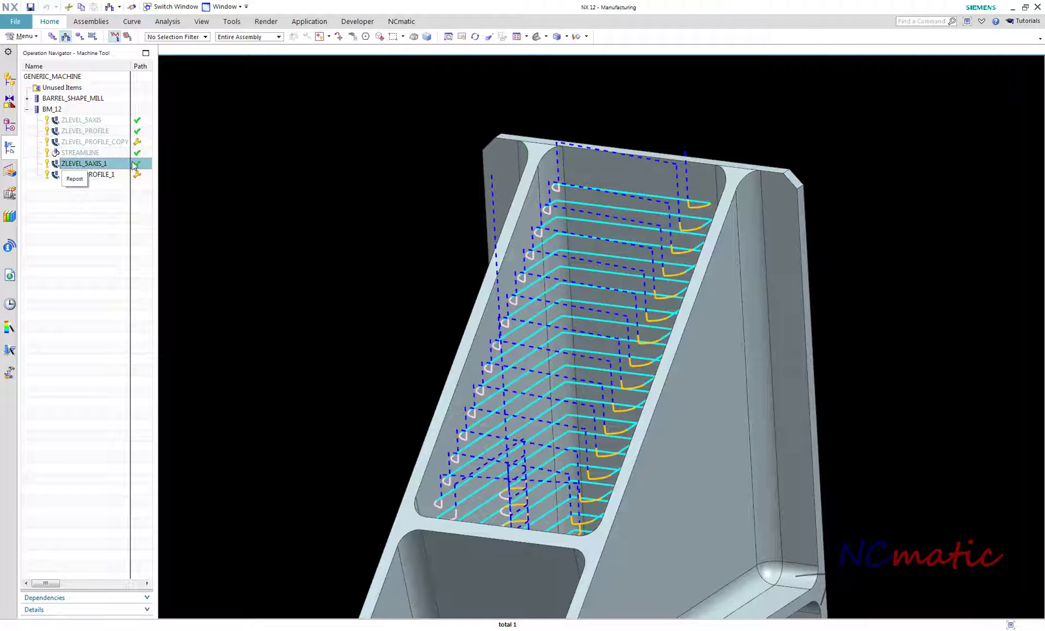
pyautogui.rightClick(124, 169)
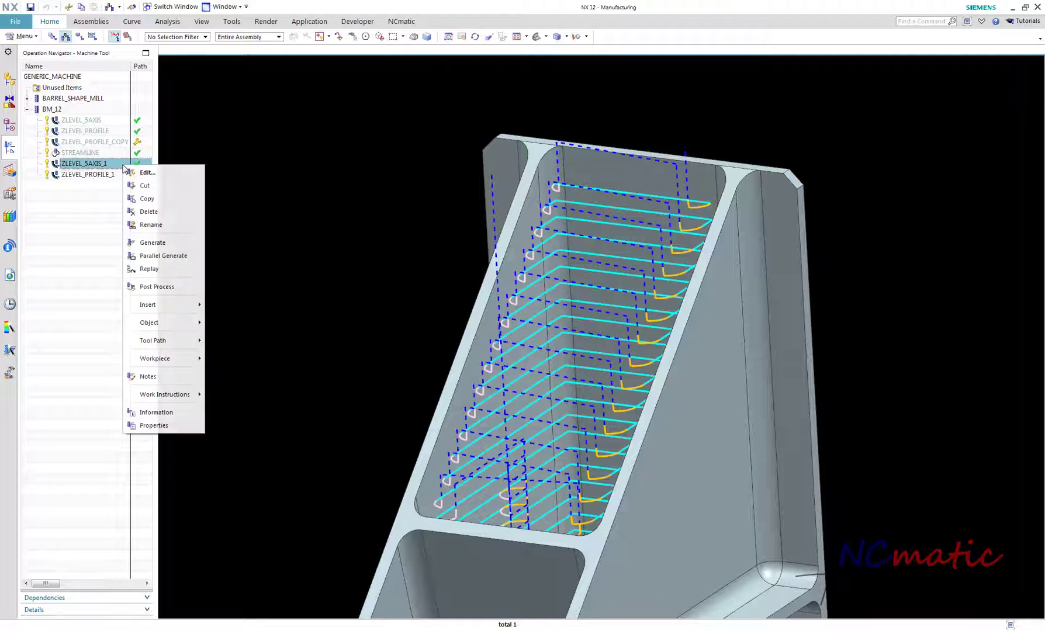
pyautogui.click(147, 198)
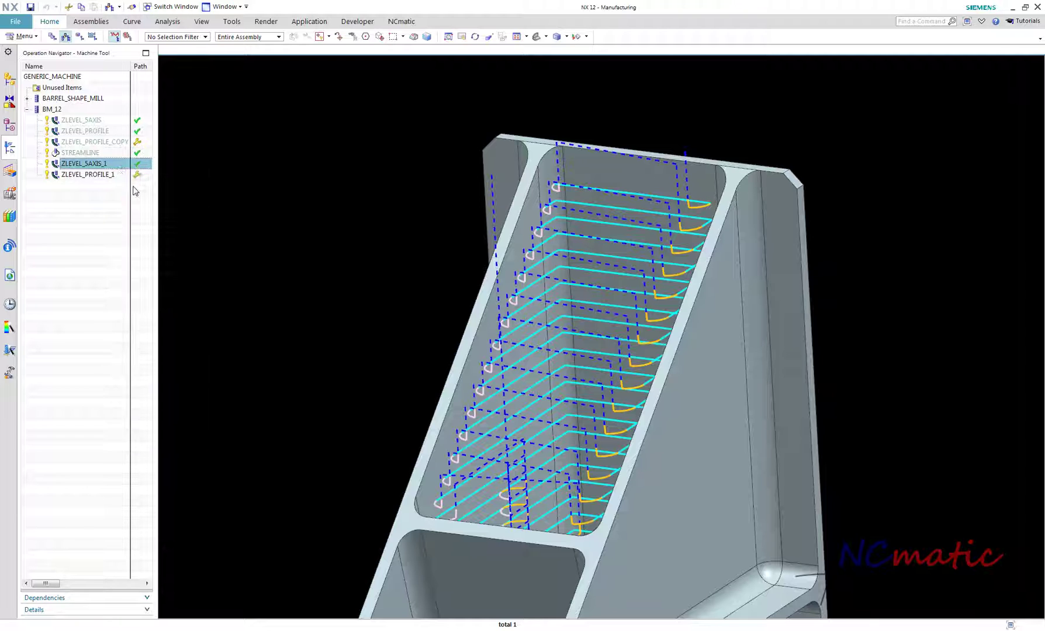
pyautogui.click(99, 100)
pyautogui.rightClick(100, 102)
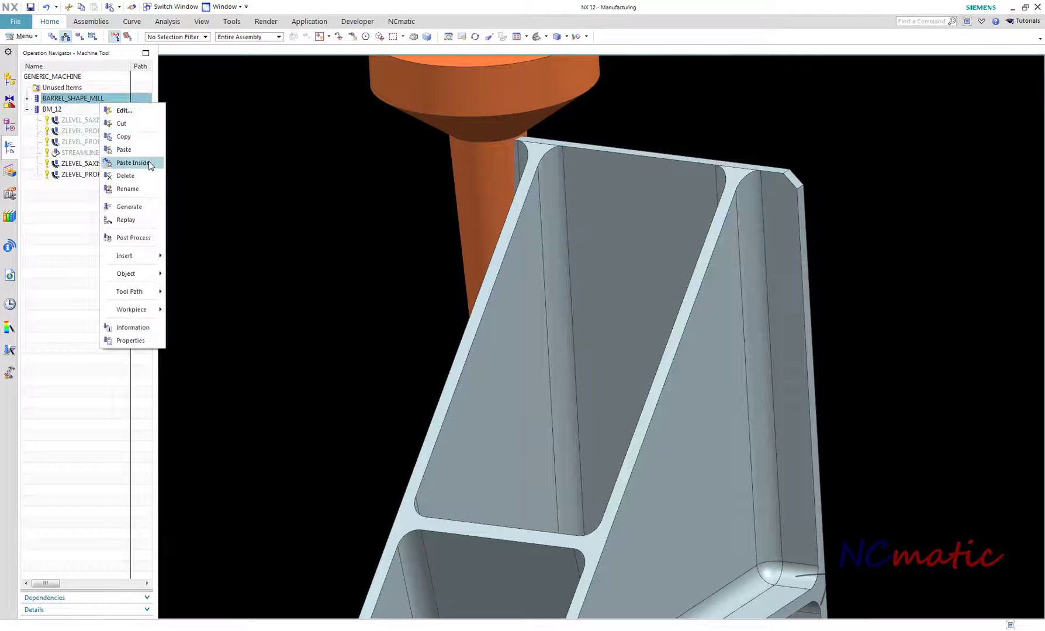
pyautogui.click(132, 162)
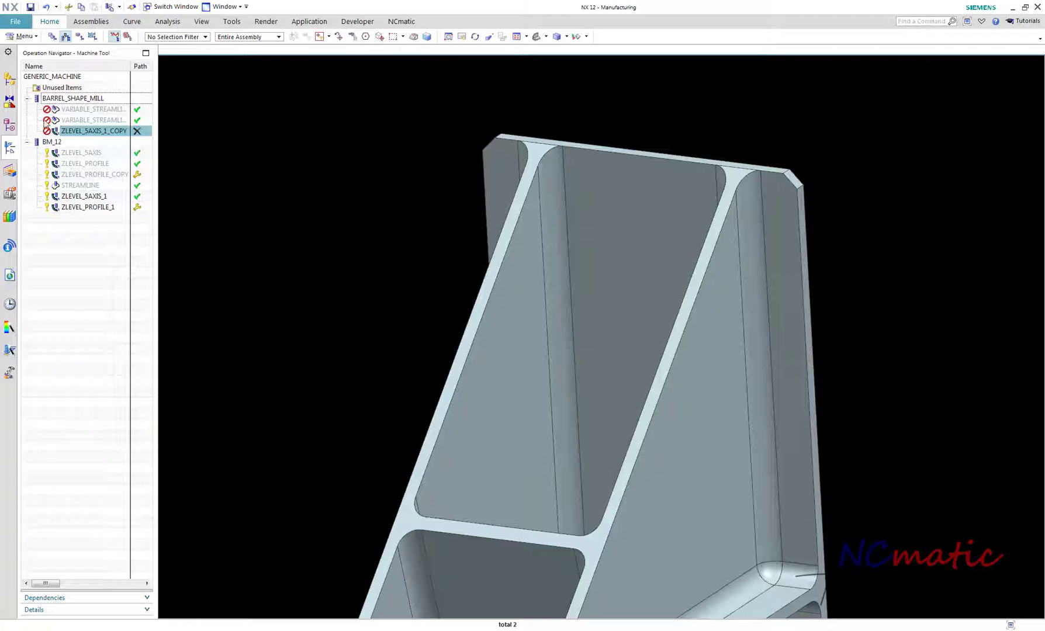
# - Try to generate the ZLEVEL_5AXIS_1_COPY tool path with the barrel mill, and close the operation without saving
pyautogui.doubleClick(97, 131)
pyautogui.click(83, 525)
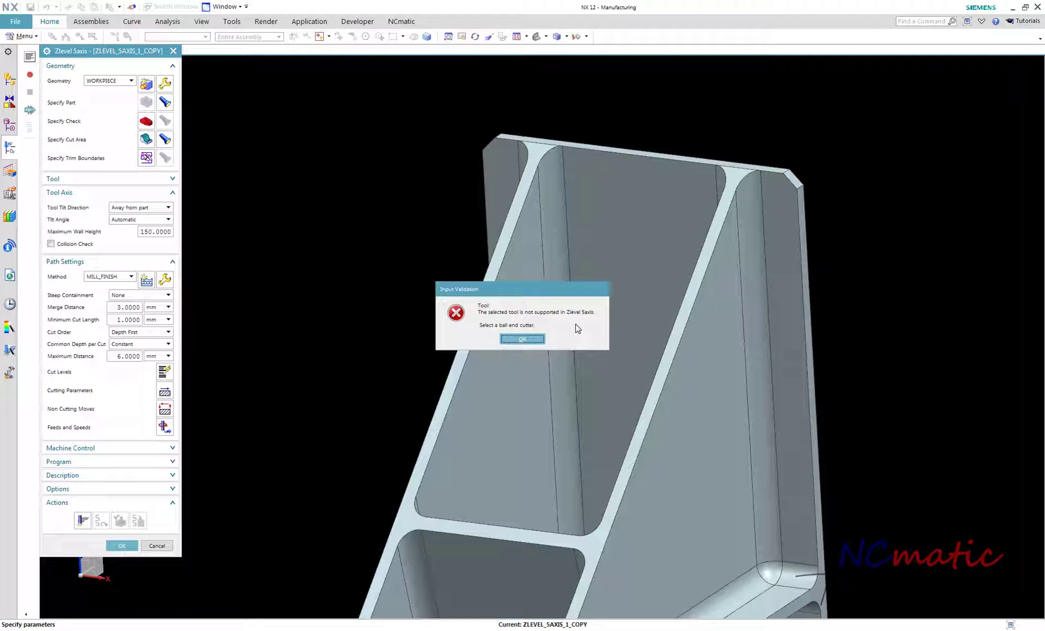
pyautogui.click(522, 339)
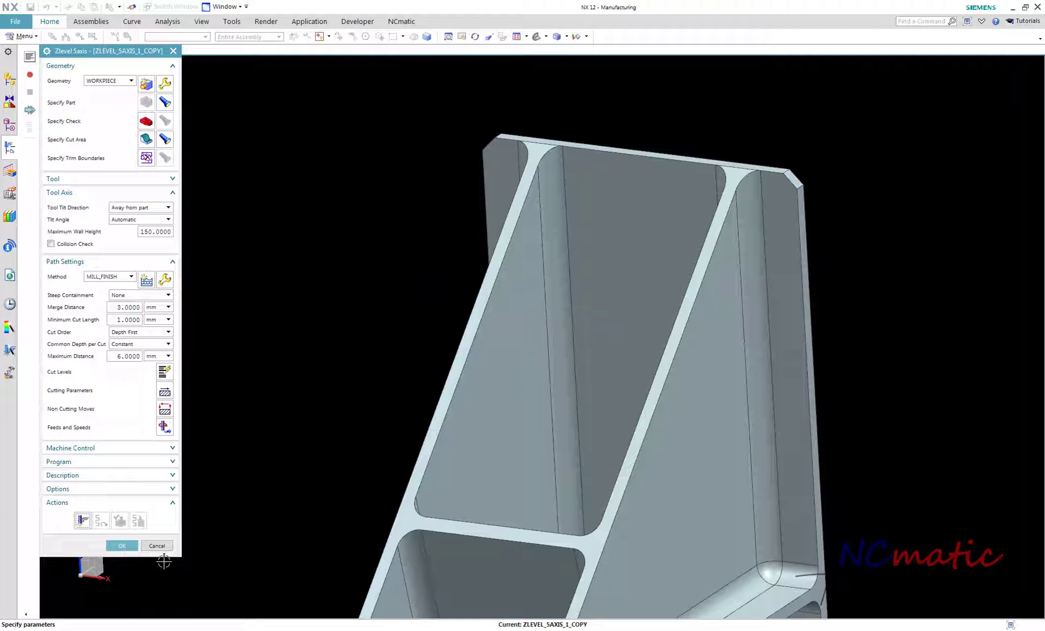
pyautogui.click(156, 546)
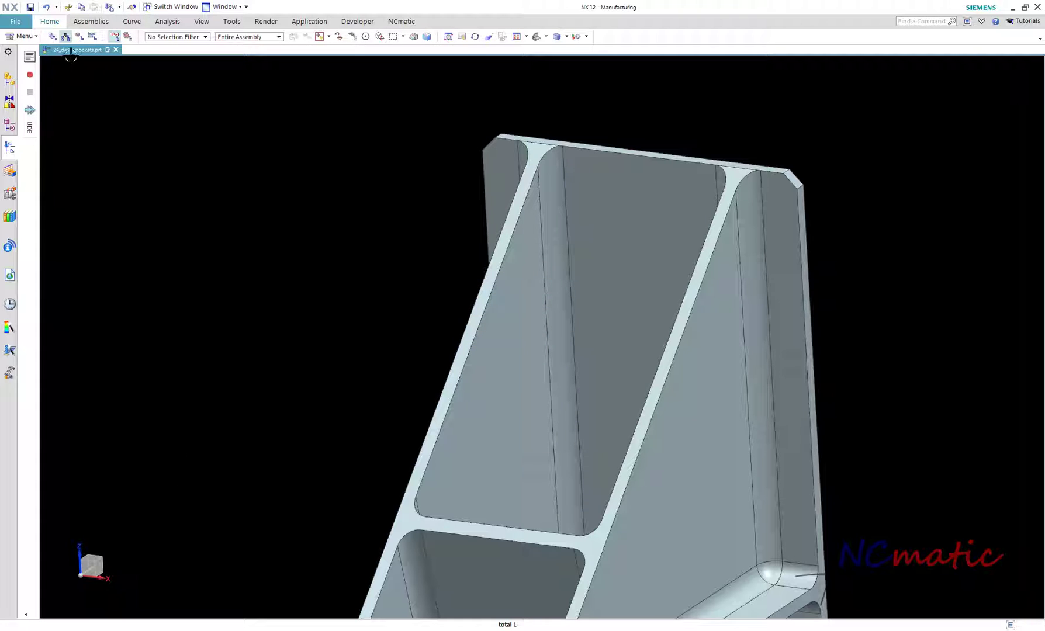
# - Delete the ZLEVEL_5AXIS_1_COPY operation from the barrel mill's group
pyautogui.click(8, 148)
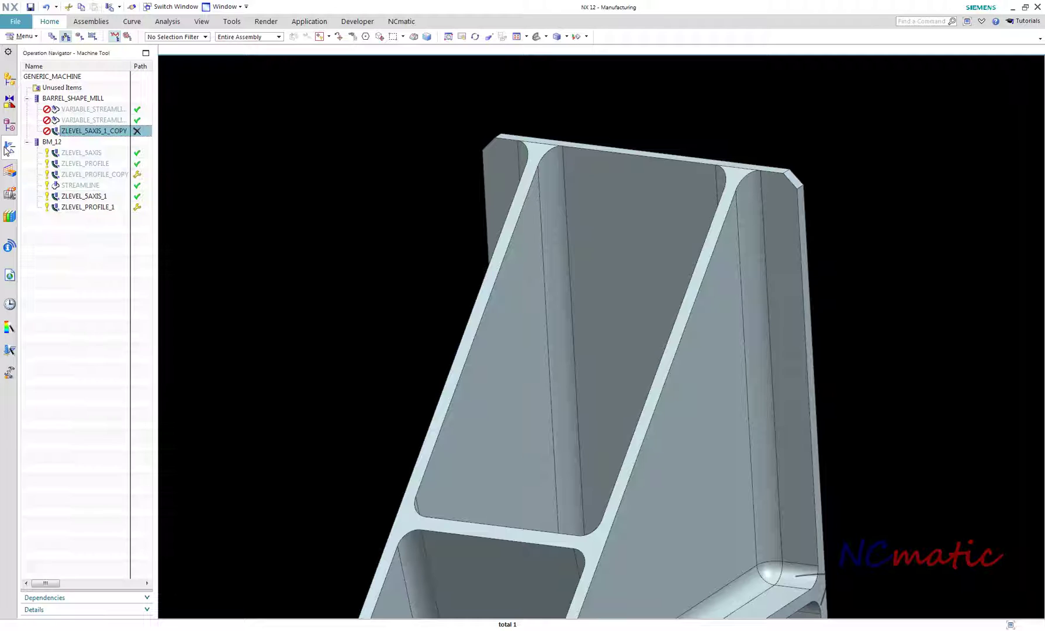
pyautogui.rightClick(86, 133)
pyautogui.click(114, 190)
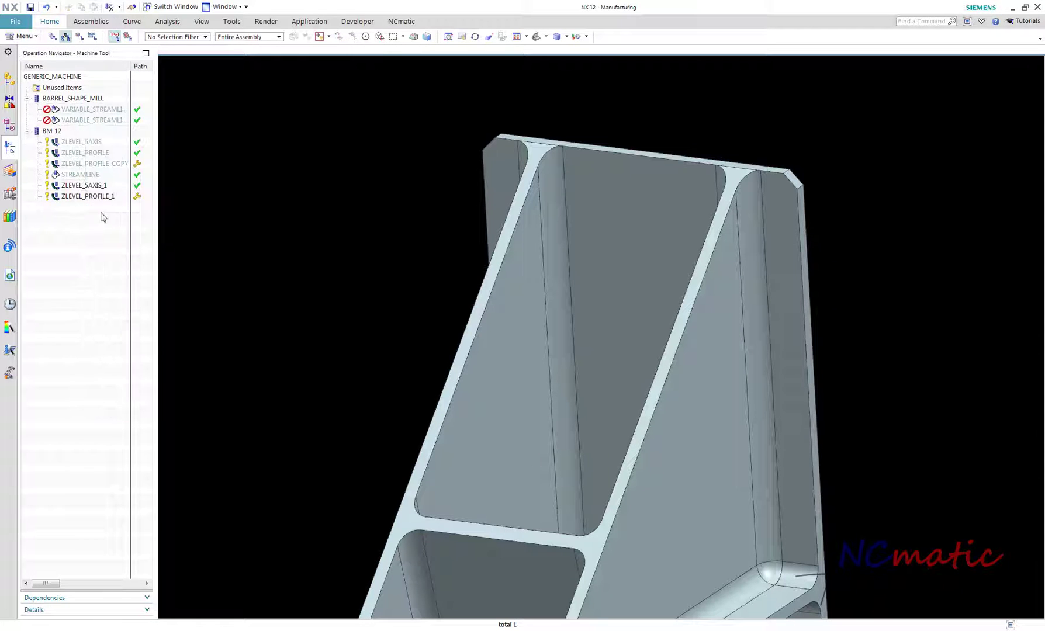
# - Try to paste a copy of ZLEVEL_5AXIS_1 at the same level as the BARREL_SHAPE_MILL tool
pyautogui.click(98, 186)
pyautogui.rightClick(111, 186)
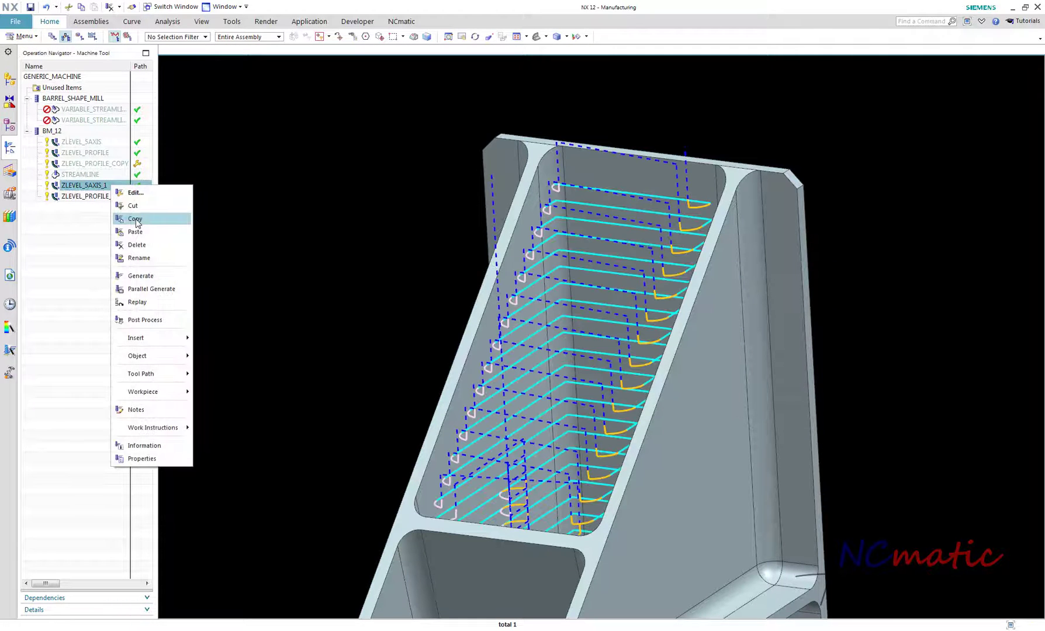
pyautogui.click(143, 224)
pyautogui.rightClick(104, 101)
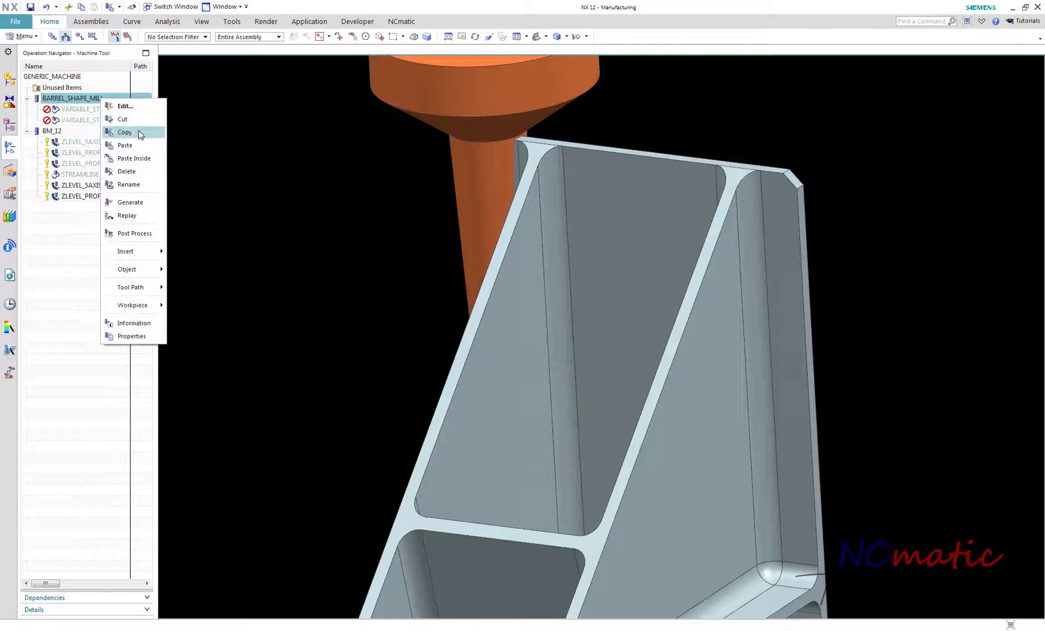
pyautogui.click(136, 146)
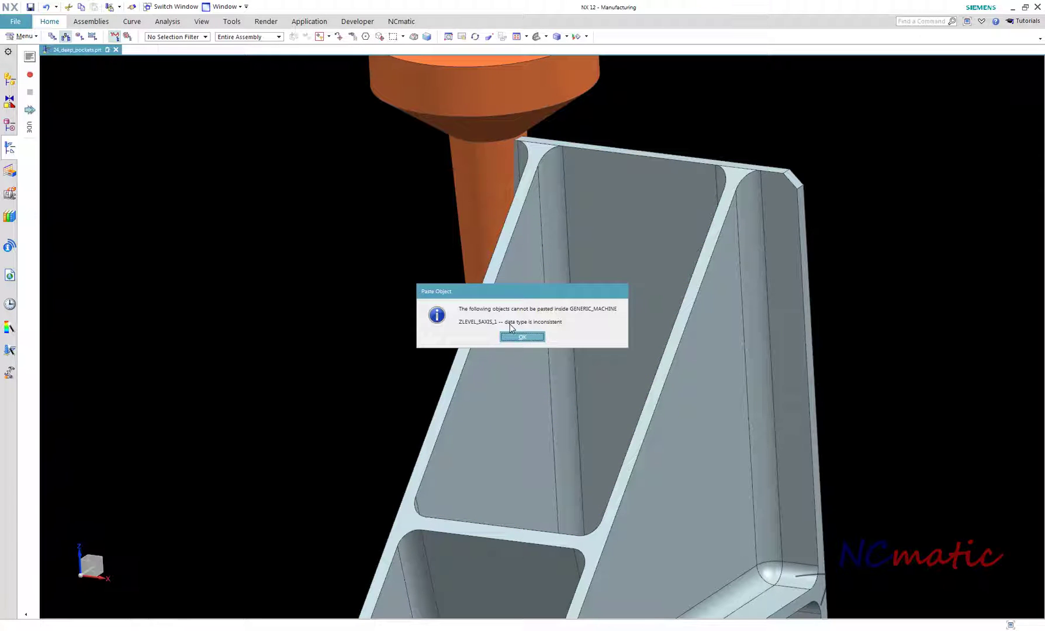
pyautogui.click(518, 338)
# - Copy the ZLEVEL_PROFILE_1 operation from BM_12 and paste it inside BARREL_SHAPE_MILL
pyautogui.click(10, 150)
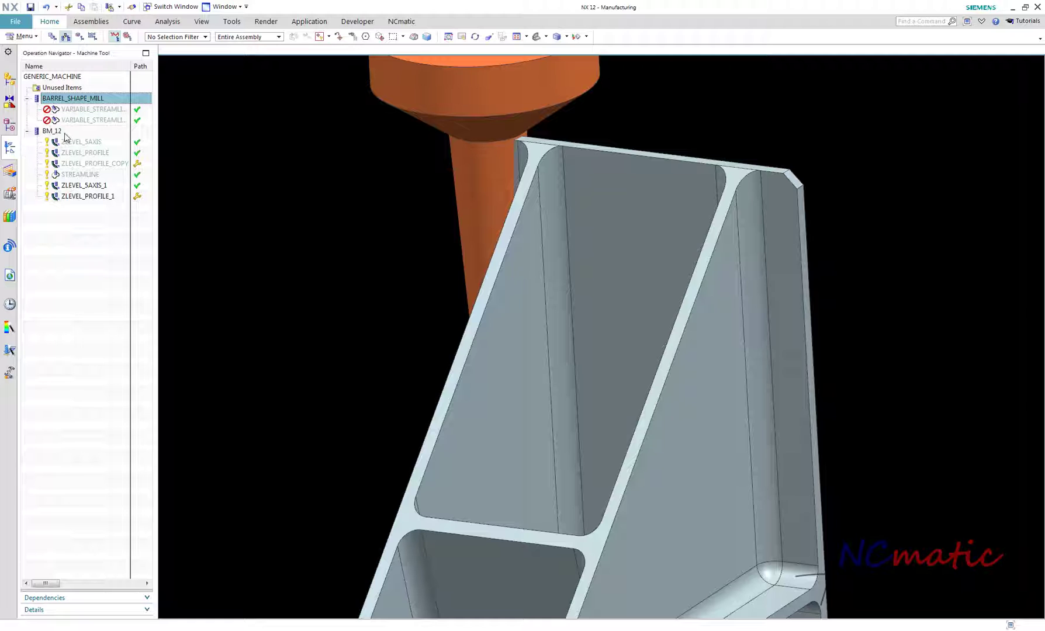
pyautogui.rightClick(95, 199)
pyautogui.click(135, 233)
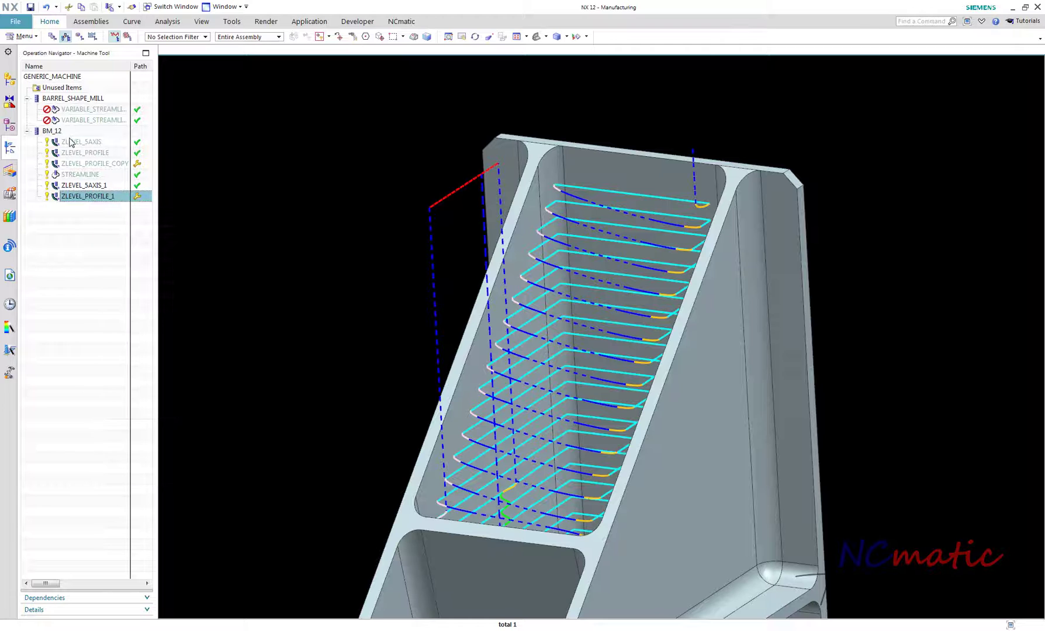
pyautogui.rightClick(64, 98)
pyautogui.click(110, 158)
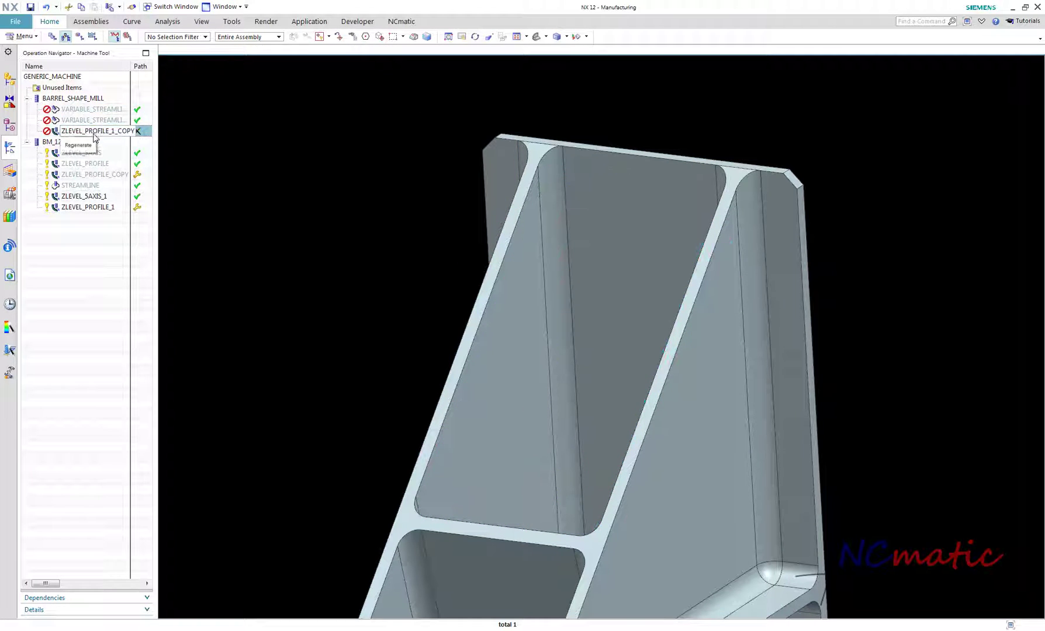
# - Generate the tool path of ZLEVEL_PROFILE_1_COPY, and view and close its diagnostic information
pyautogui.rightClick(100, 133)
pyautogui.click(142, 221)
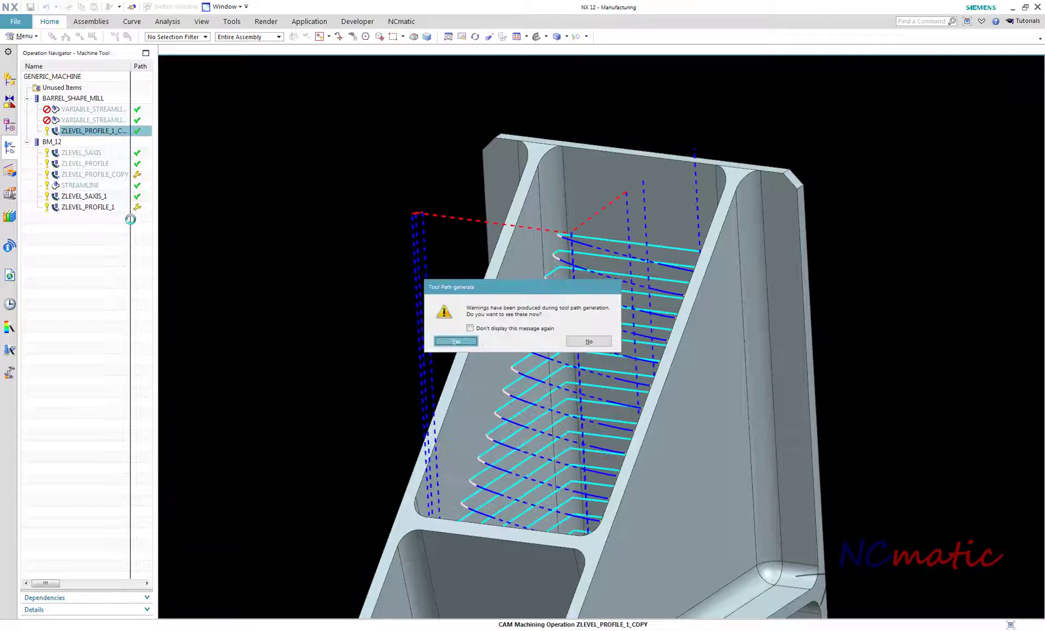
pyautogui.press('Return')
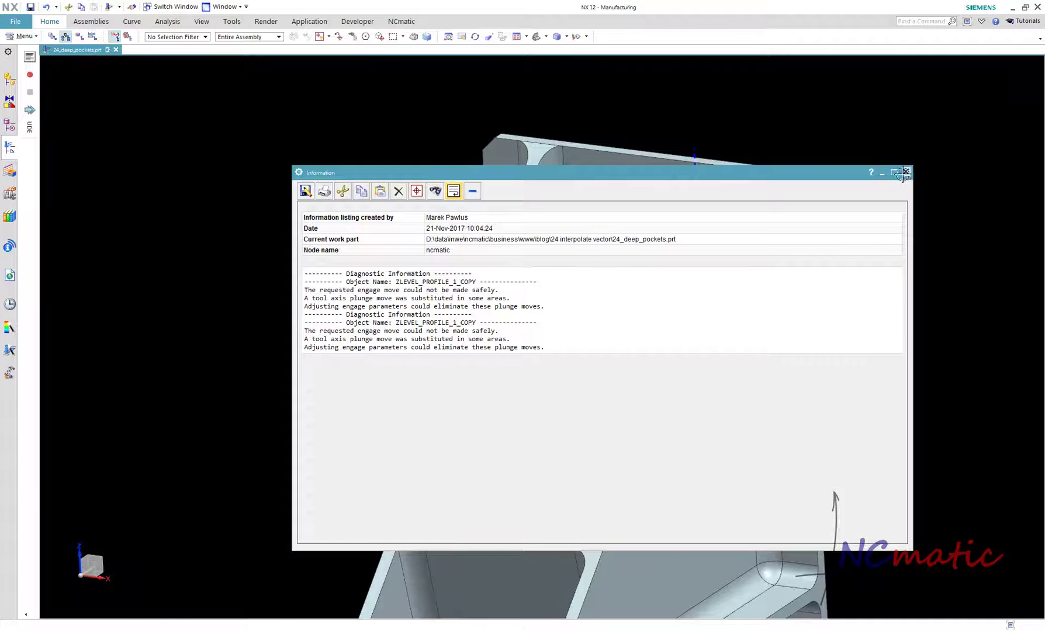
pyautogui.click(905, 172)
# - Try to tilt the tool axis of the ZLEVEL_PROFILE_1_COPY tool path with the existing tilting settings
pyautogui.click(11, 126)
pyautogui.rightClick(87, 134)
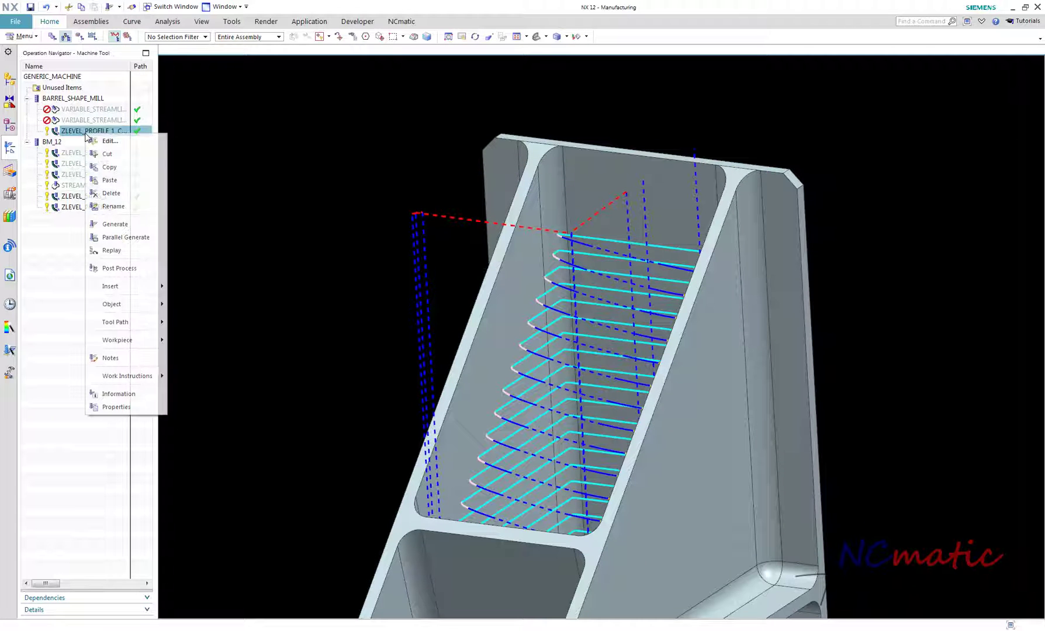
pyautogui.moveTo(138, 323)
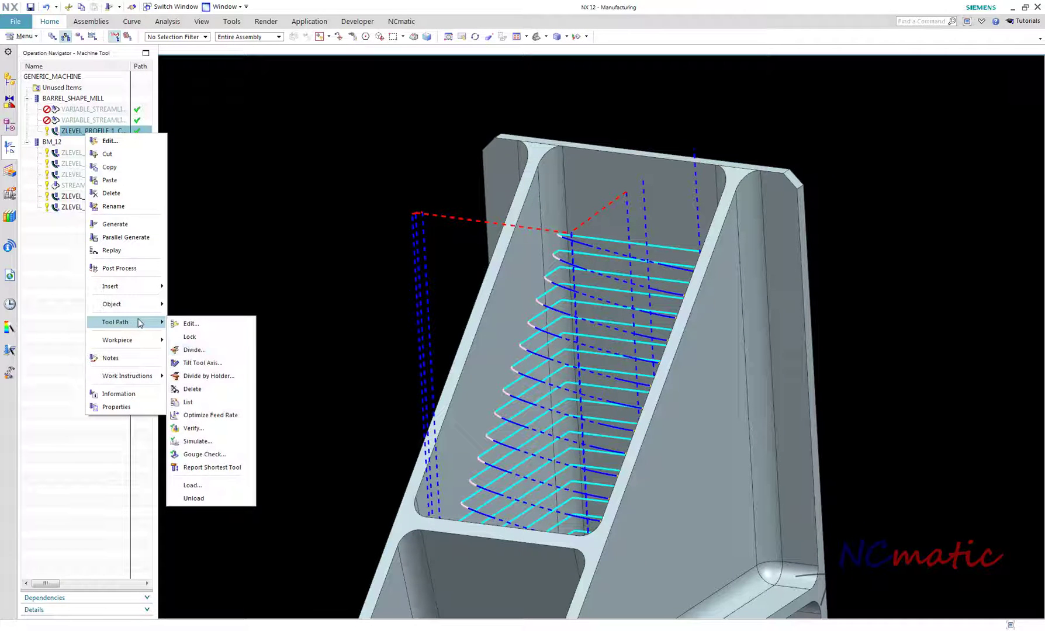
pyautogui.click(245, 362)
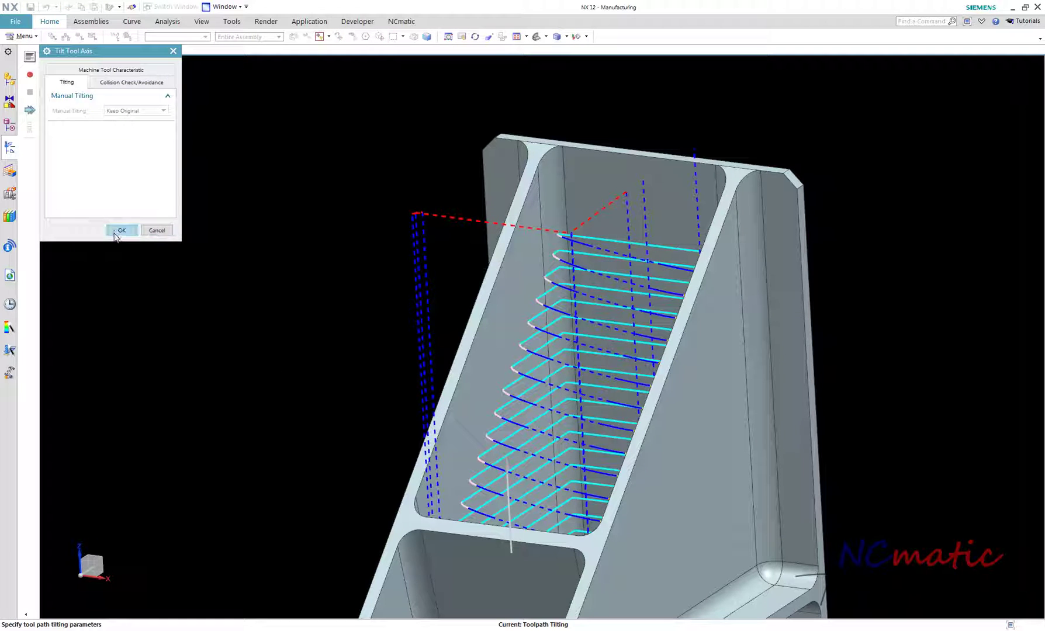
pyautogui.click(120, 230)
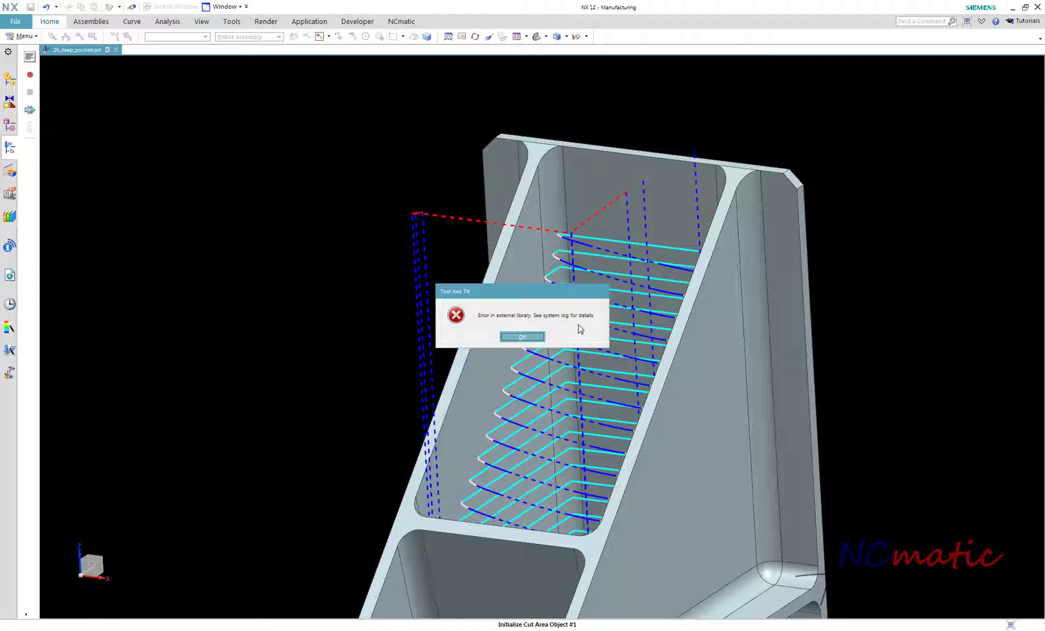
pyautogui.click(522, 337)
# - Examine the latest system log entries for the cause of the Tilt Tool Axis error, and close the log
pyautogui.click(29, 57)
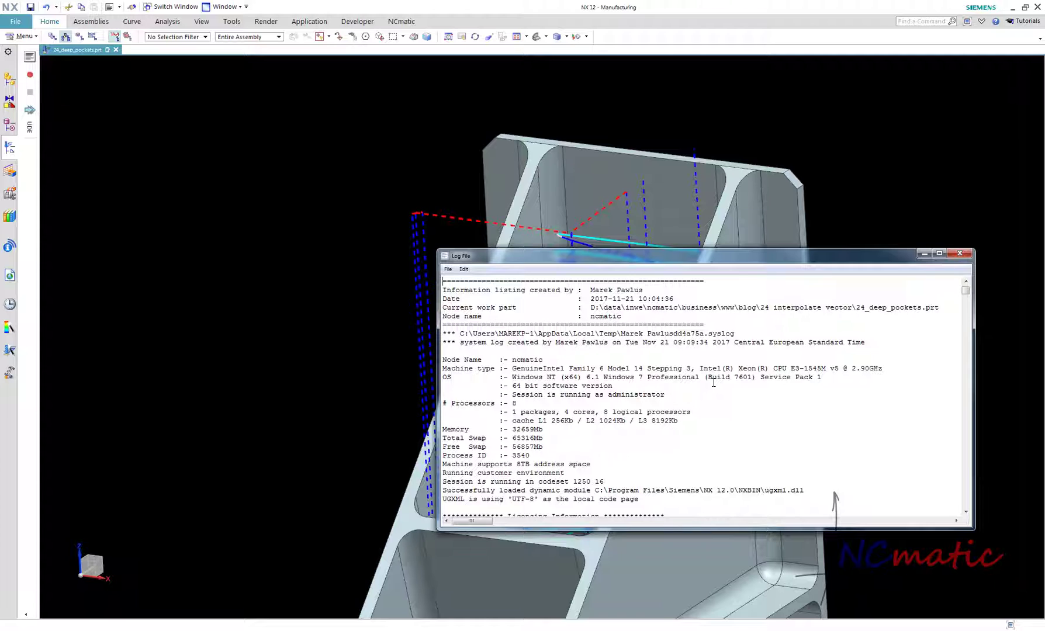
pyautogui.hotkey('ctrl', 'End')
pyautogui.scroll(20, 713, 383)
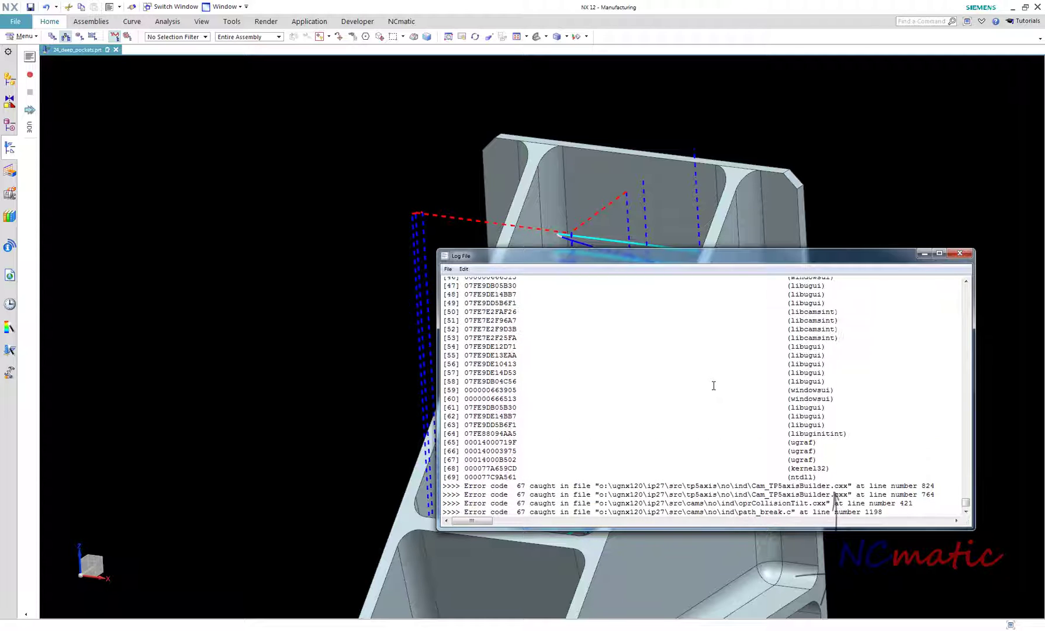
pyautogui.scroll(4, 716, 436)
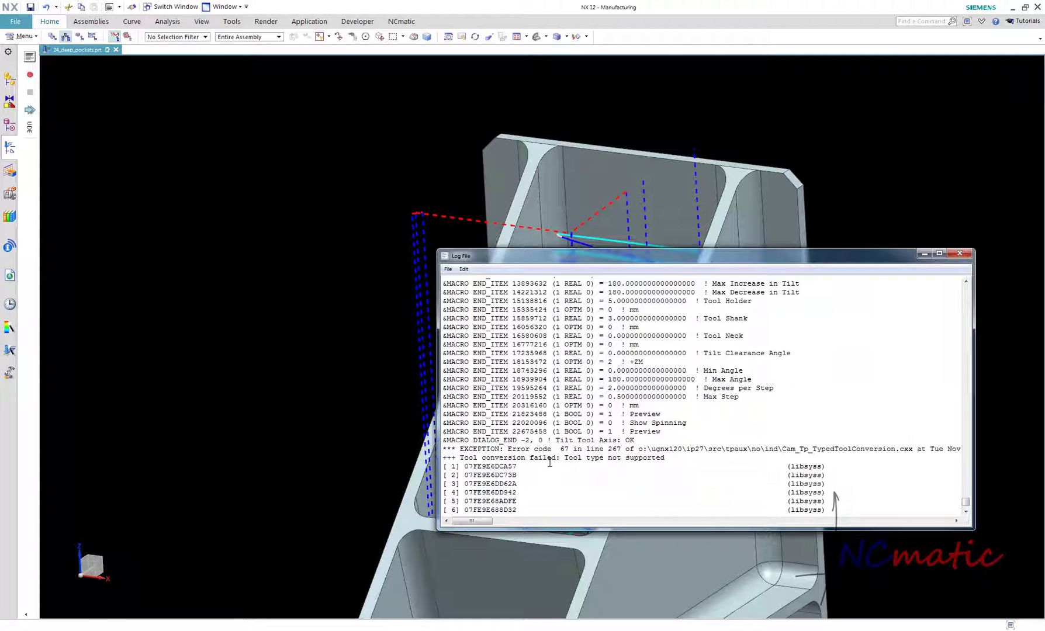
pyautogui.moveTo(513, 465); pyautogui.dragTo(442, 459)
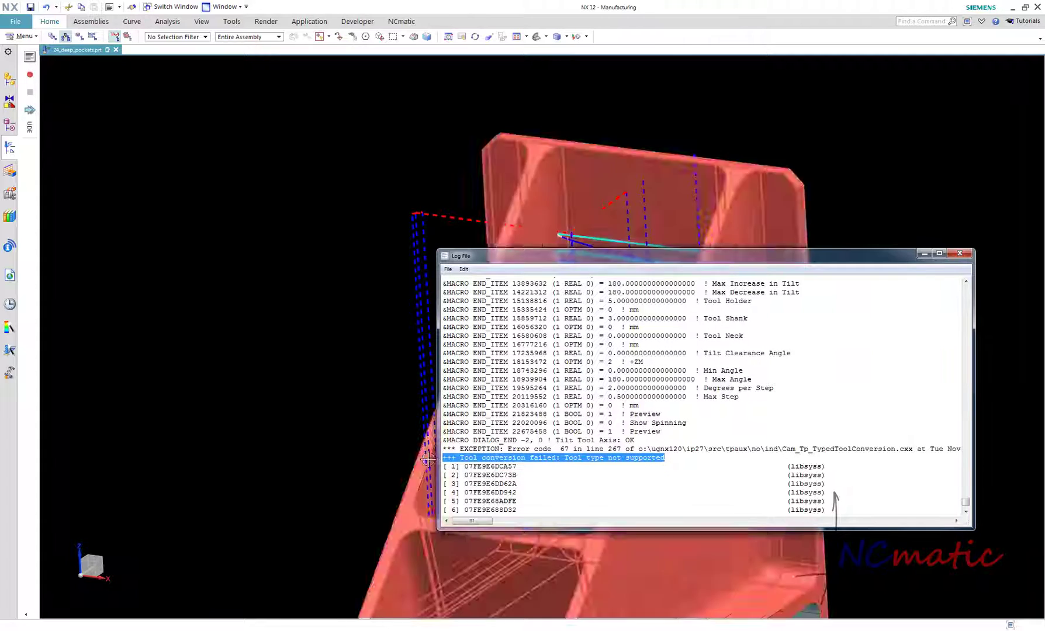
pyautogui.click(577, 468)
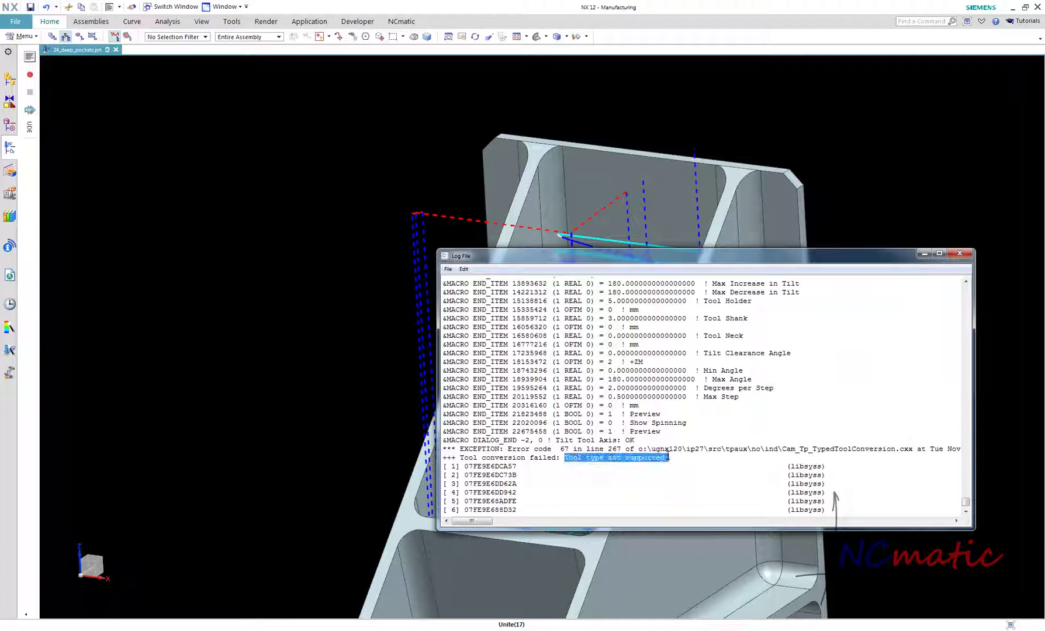
pyautogui.click(960, 254)
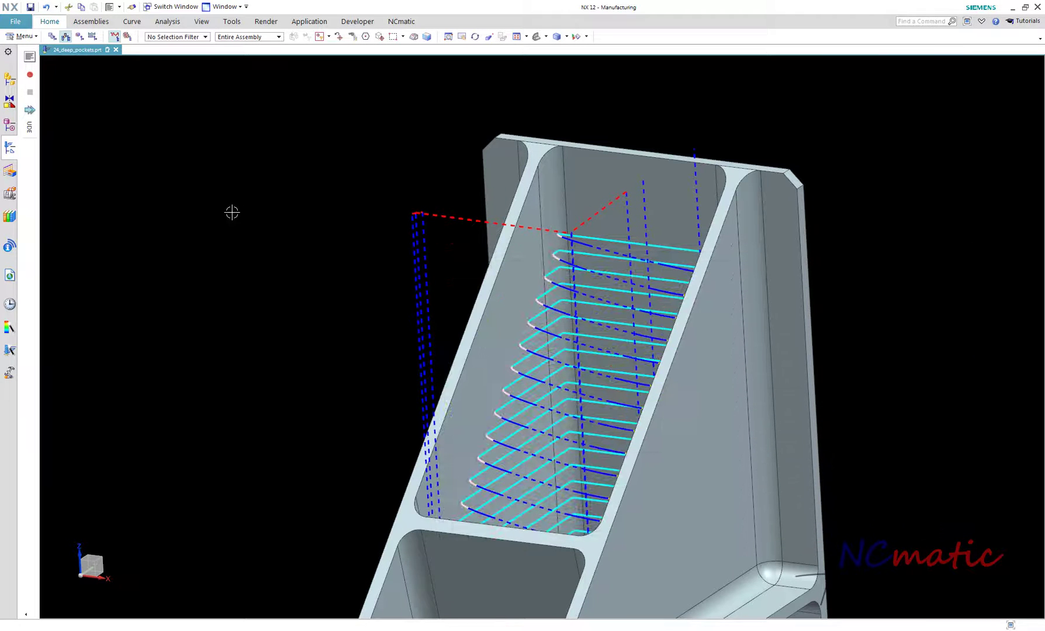
# - List the operations in program order and orient the part to show the deep pocket from the front
pyautogui.click(10, 151)
pyautogui.click(84, 250)
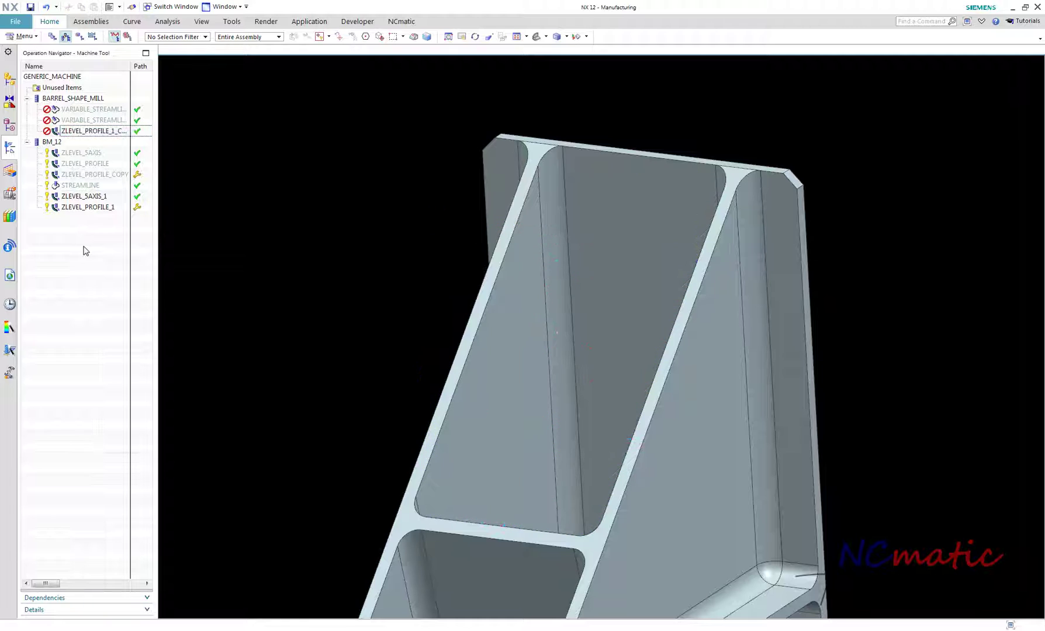
pyautogui.rightClick(83, 250)
pyautogui.click(75, 273)
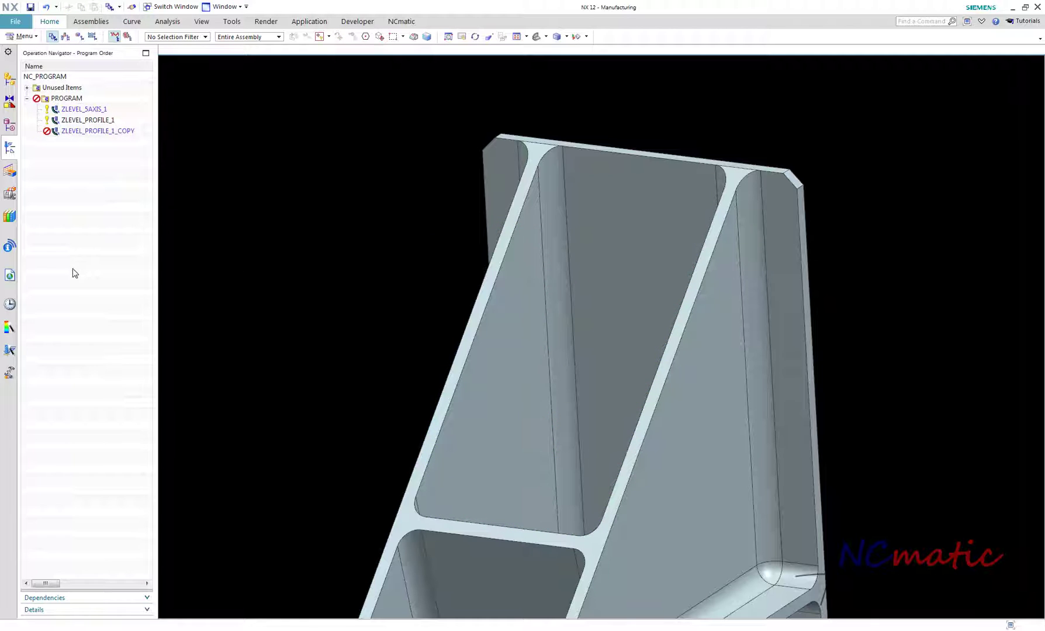
pyautogui.click(218, 266)
pyautogui.click(537, 37)
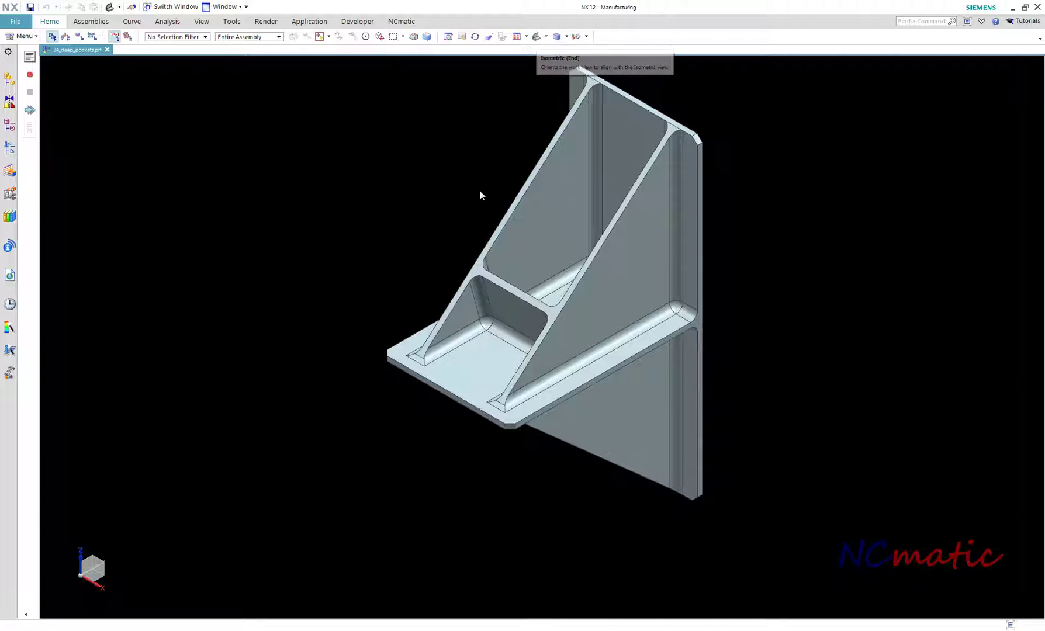
pyautogui.click(367, 182)
pyautogui.moveTo(367, 182)
pyautogui.mouseDown(button='middle')
pyautogui.moveTo(269, 233)
pyautogui.moveTo(371, 188)
pyautogui.mouseUp(button='middle')
pyautogui.scroll(2, 327, 143)
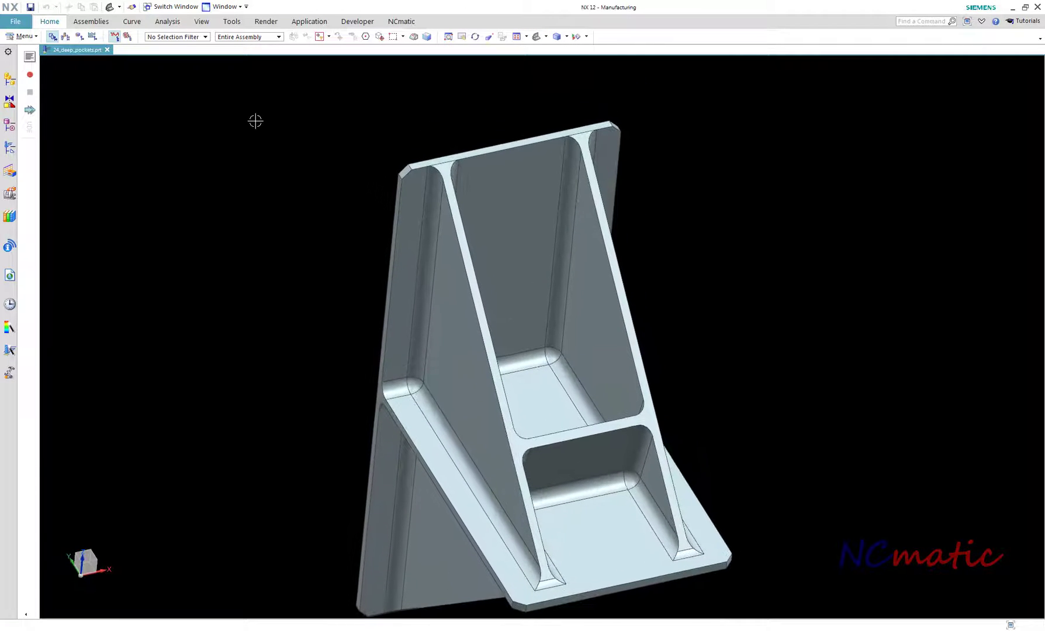
# - Create a mill_multi-axis Variable Streamline operation in PROGRAM using the BARREL_SHAPE_MILL tool, WORKPIECE geometry and MILL_FINISH method
pyautogui.click(54, 23)
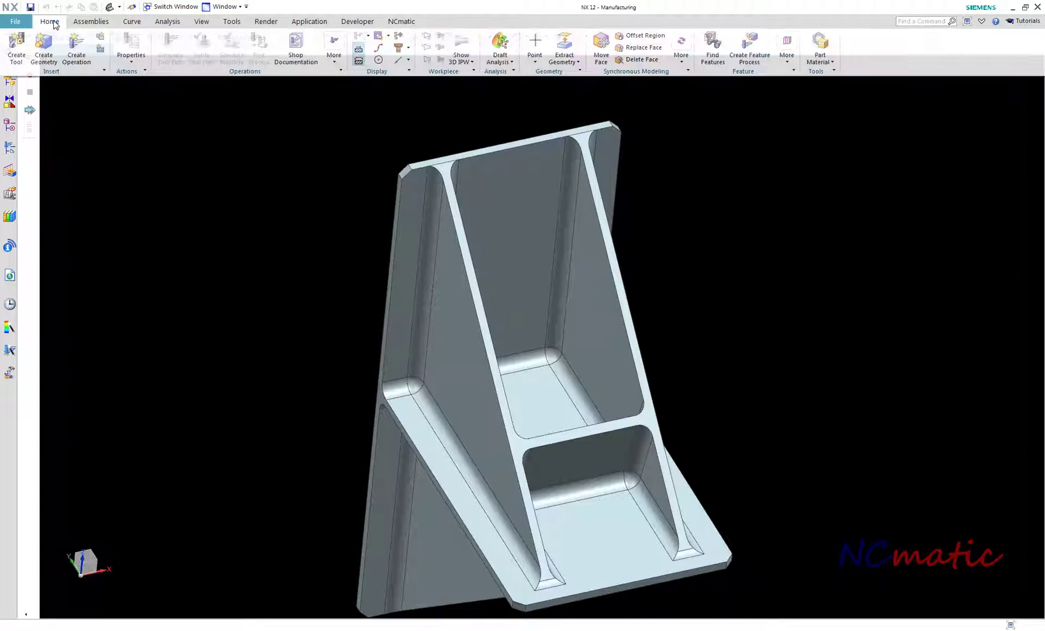
pyautogui.click(76, 57)
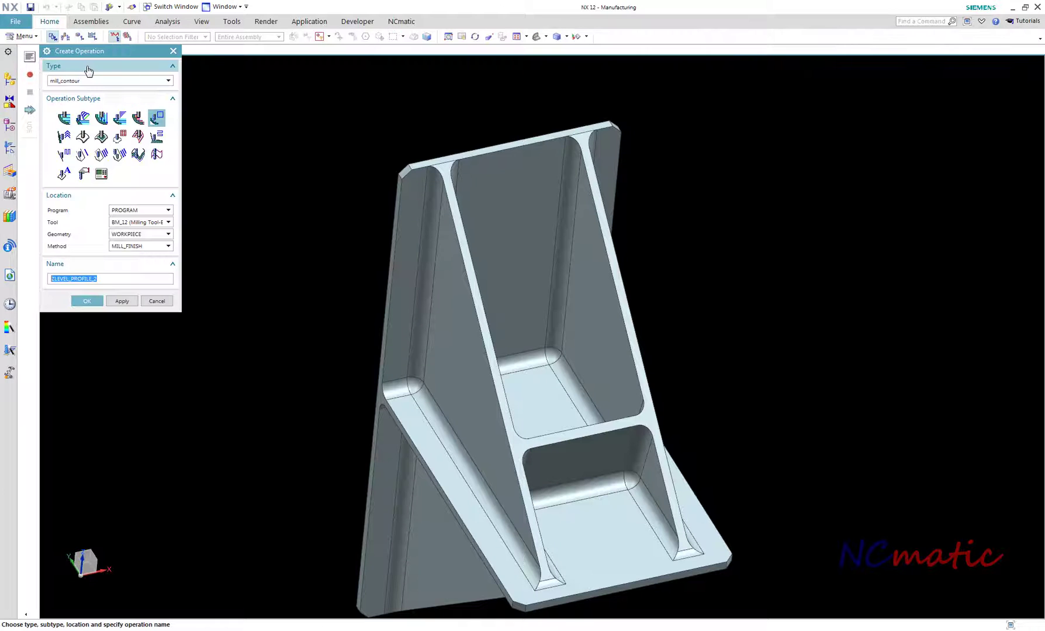
pyautogui.click(126, 82)
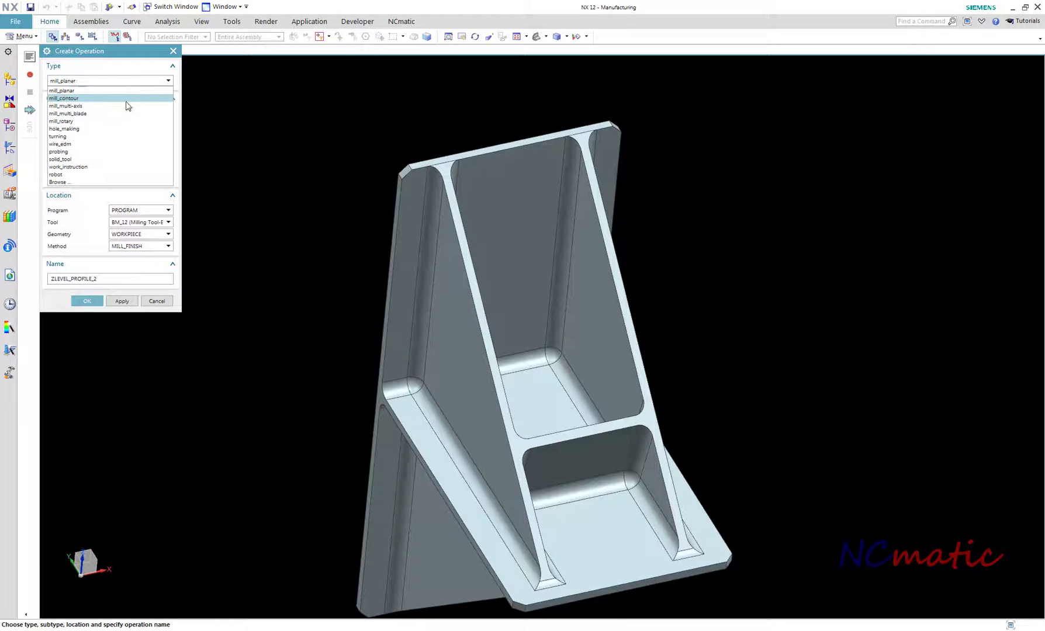
pyautogui.click(128, 106)
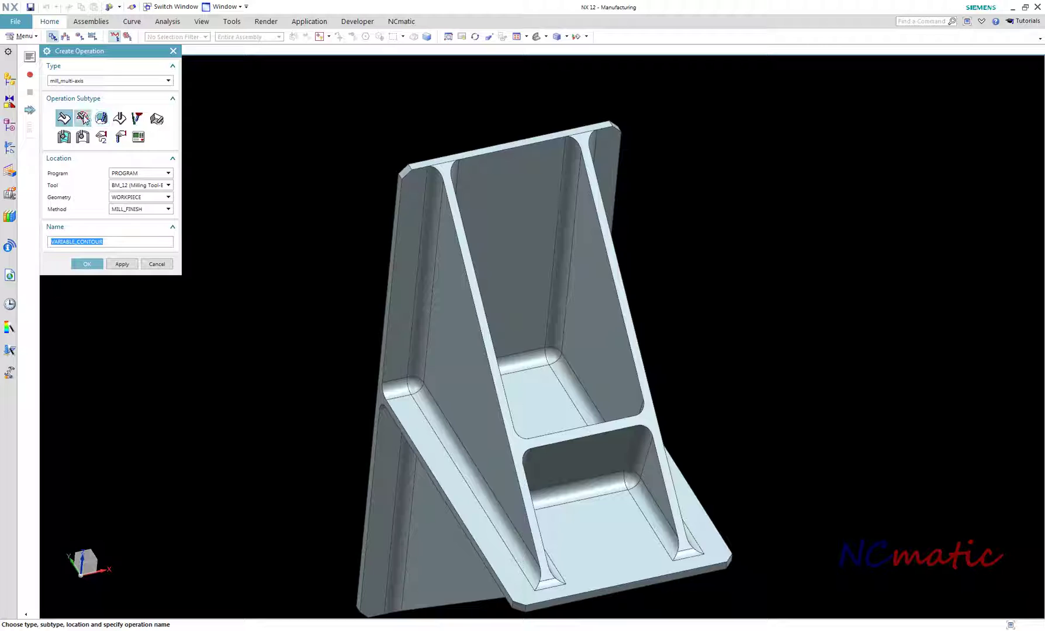
pyautogui.click(83, 118)
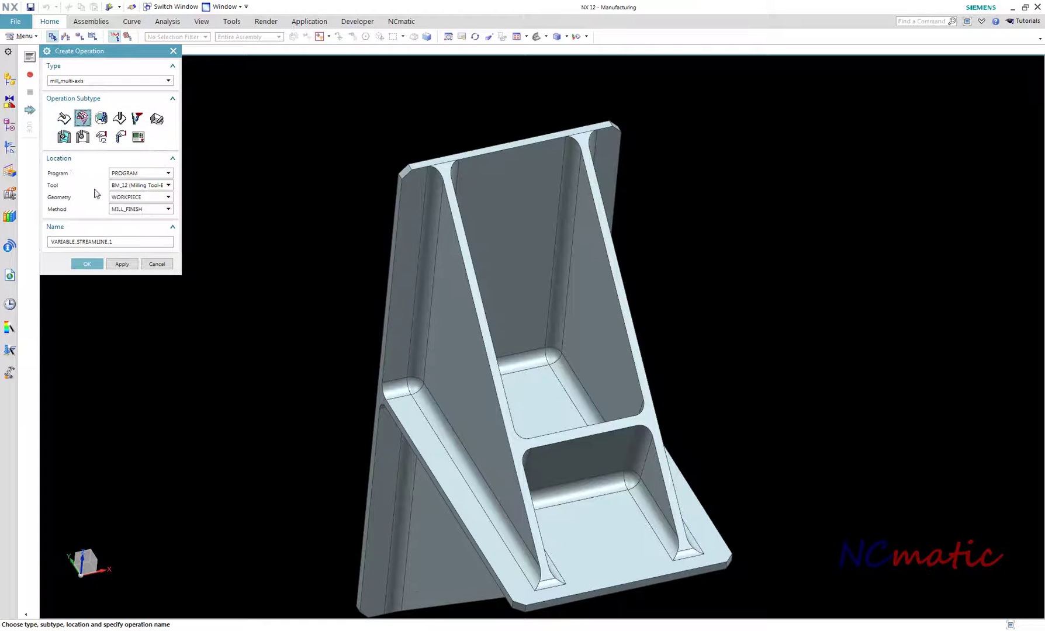
pyautogui.click(135, 186)
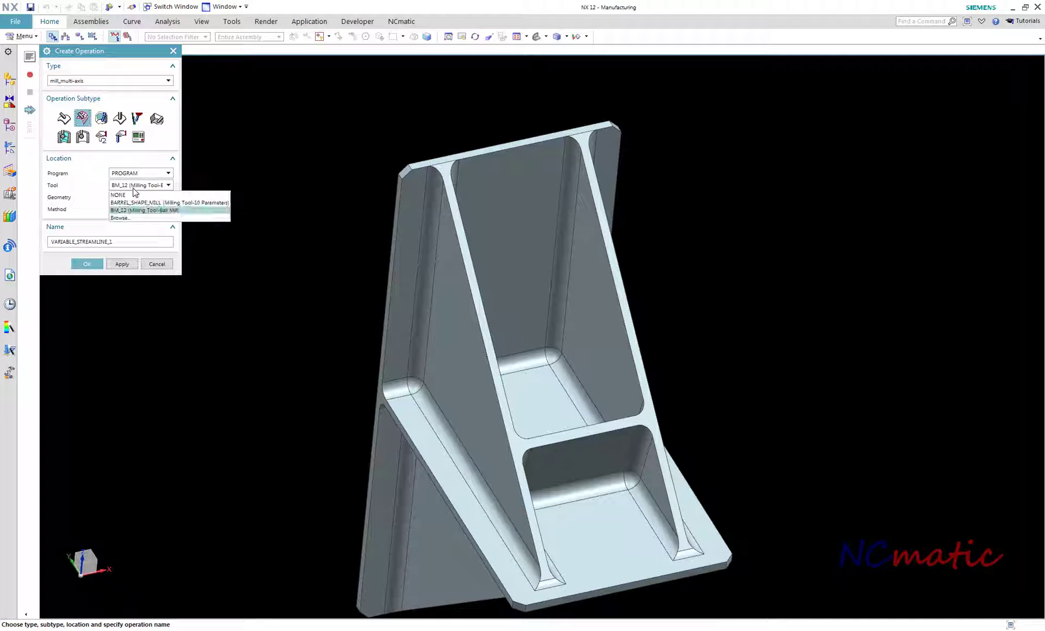
pyautogui.click(214, 205)
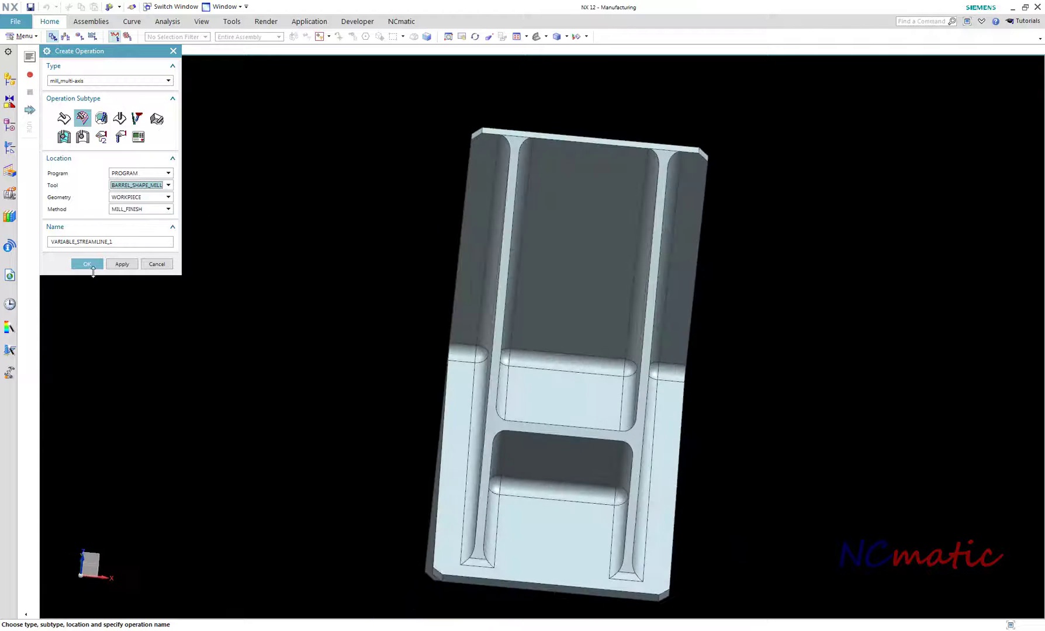
pyautogui.click(87, 264)
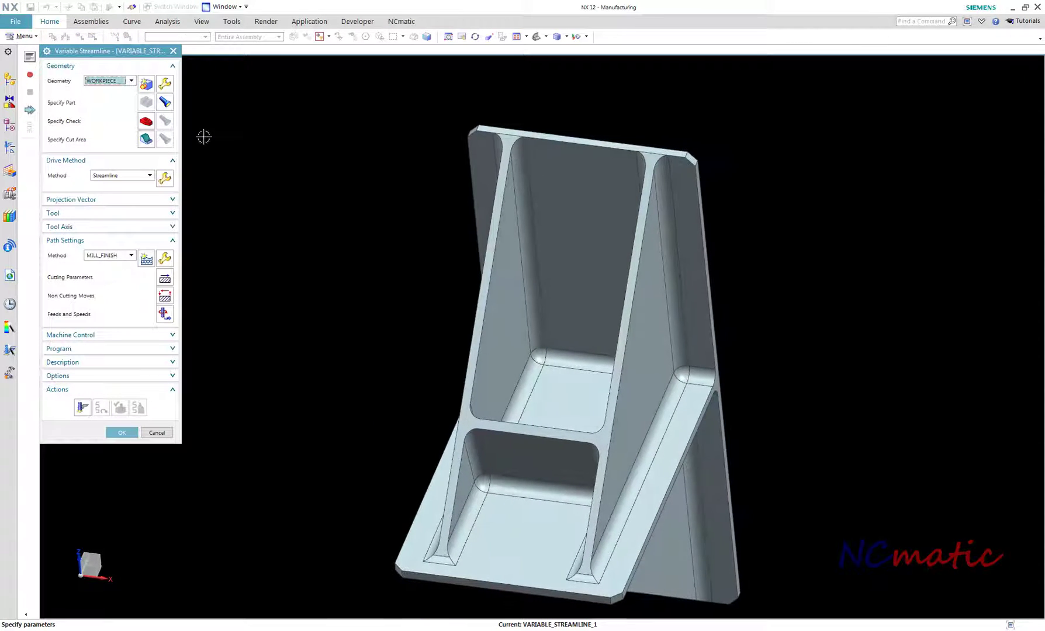
# - Specify the eight wall and corner faces around the upper deep pocket as the cut area
pyautogui.click(165, 139)
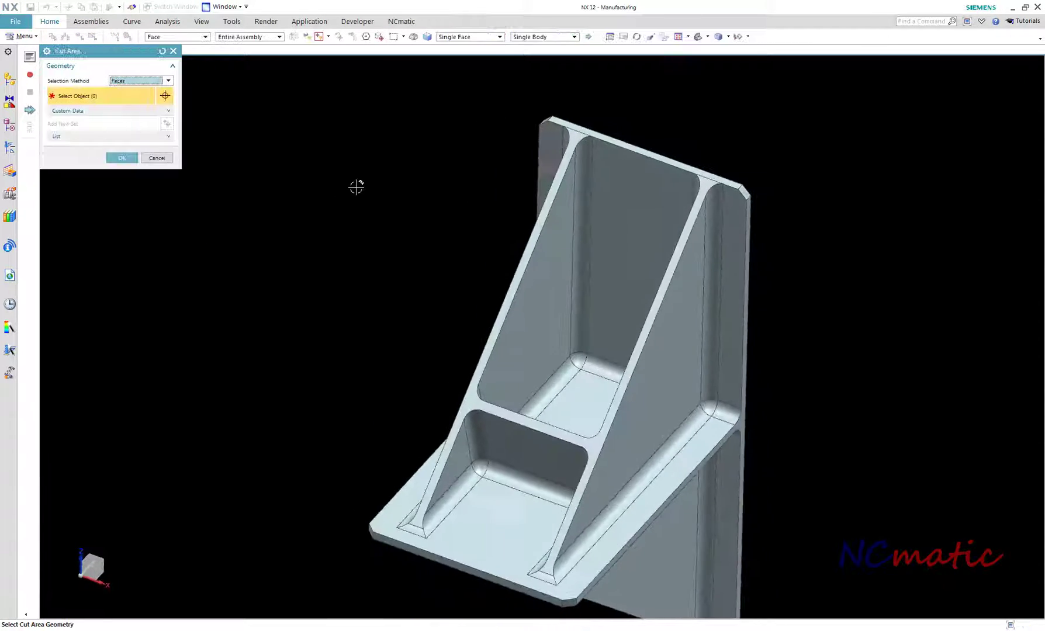
pyautogui.click(556, 246)
pyautogui.click(544, 227)
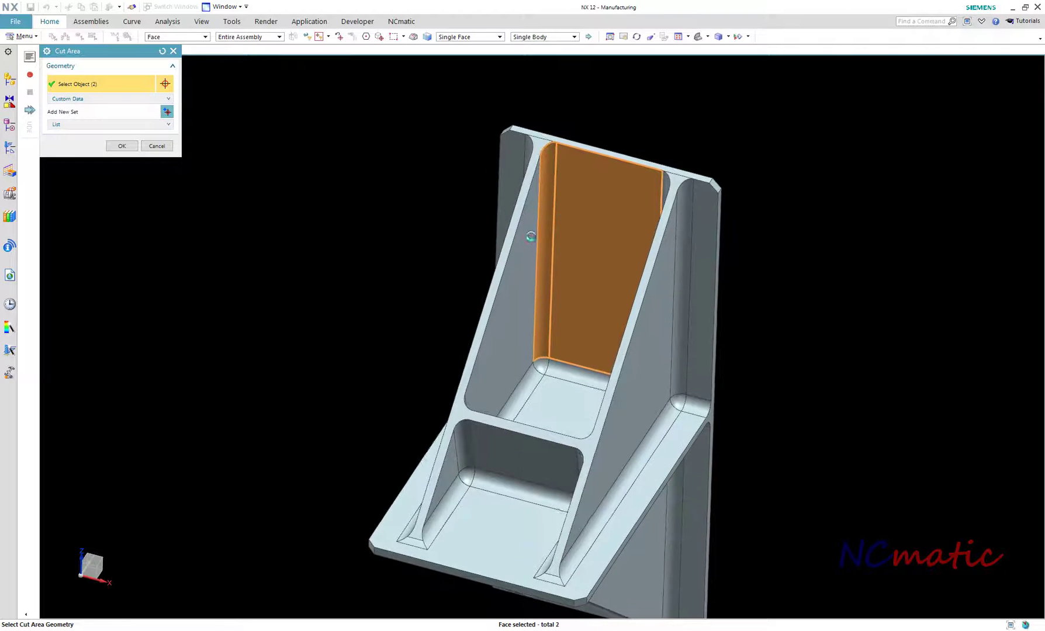
pyautogui.click(514, 259)
pyautogui.moveTo(480, 339); pyautogui.dragTo(432, 334, button='middle')
pyautogui.click(527, 387)
pyautogui.click(460, 416)
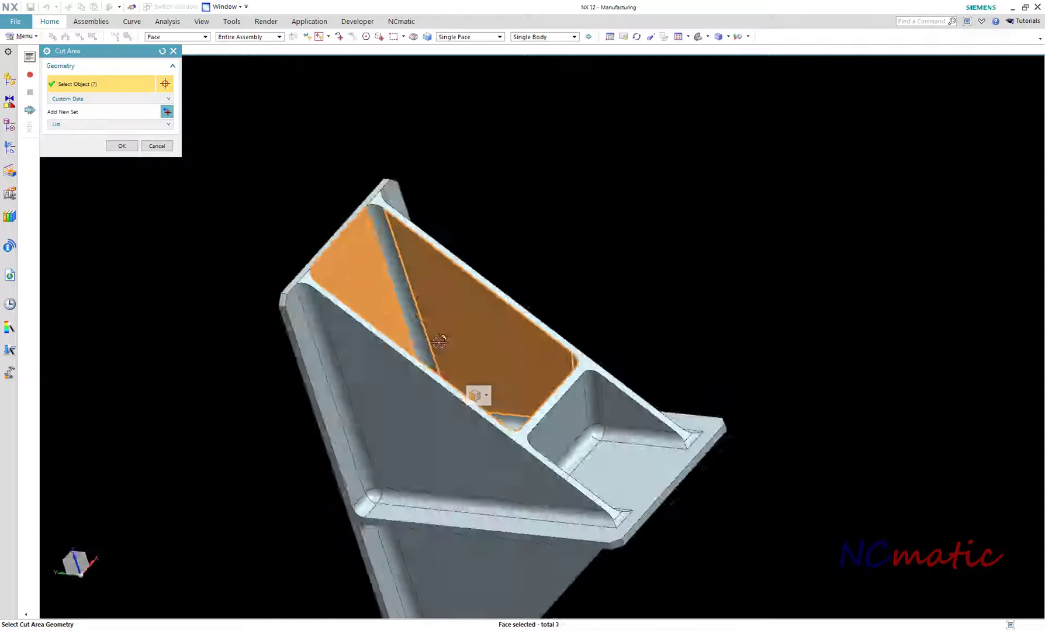
pyautogui.click(444, 275)
pyautogui.moveTo(444, 275); pyautogui.dragTo(126, 162, button='middle')
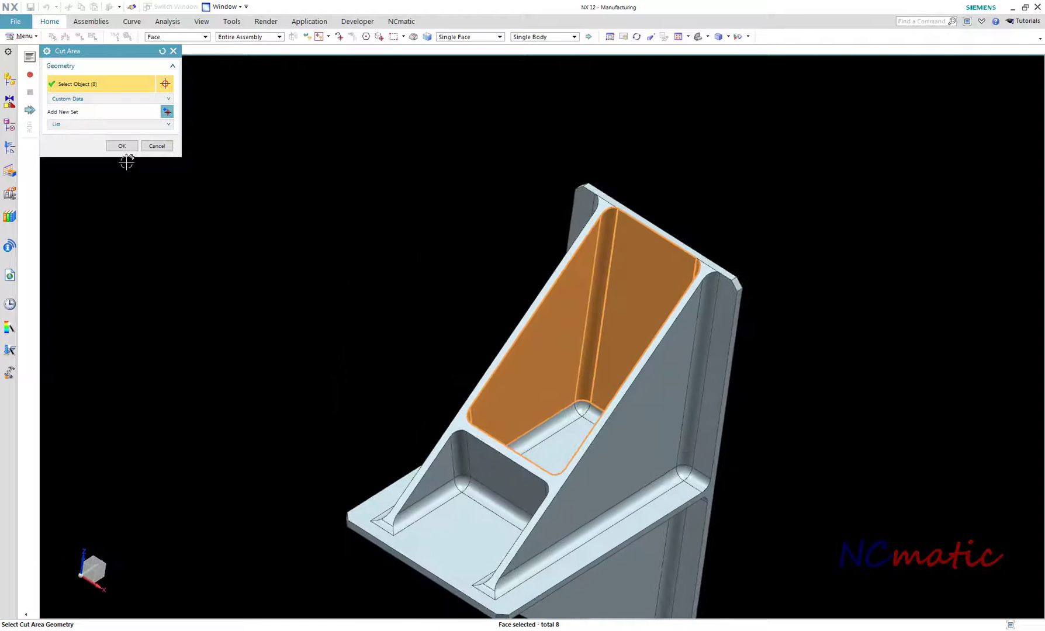
pyautogui.click(121, 147)
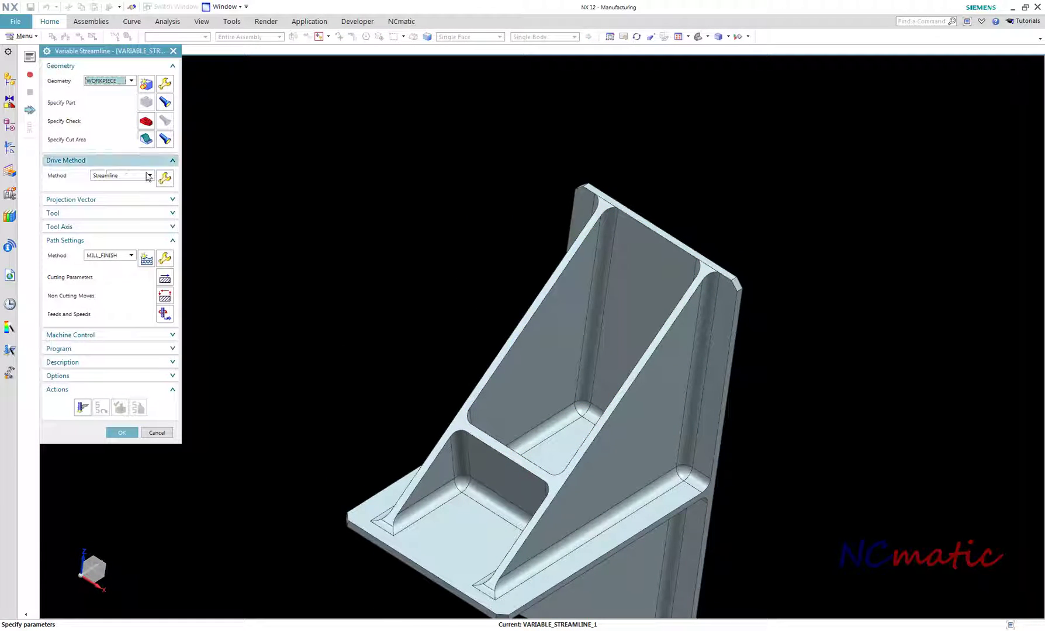
# - Set the streamline drive's cut pattern to Helical or Spiral and its cut step to Tolerances
pyautogui.click(165, 178)
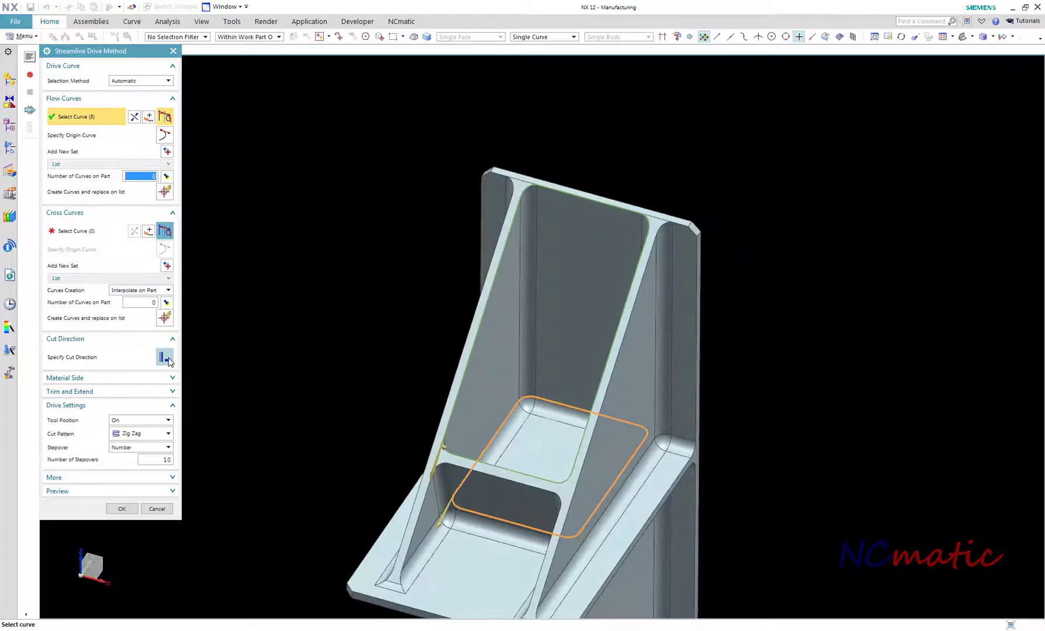
pyautogui.moveTo(546, 215); pyautogui.dragTo(444, 307, button='middle')
pyautogui.click(509, 367)
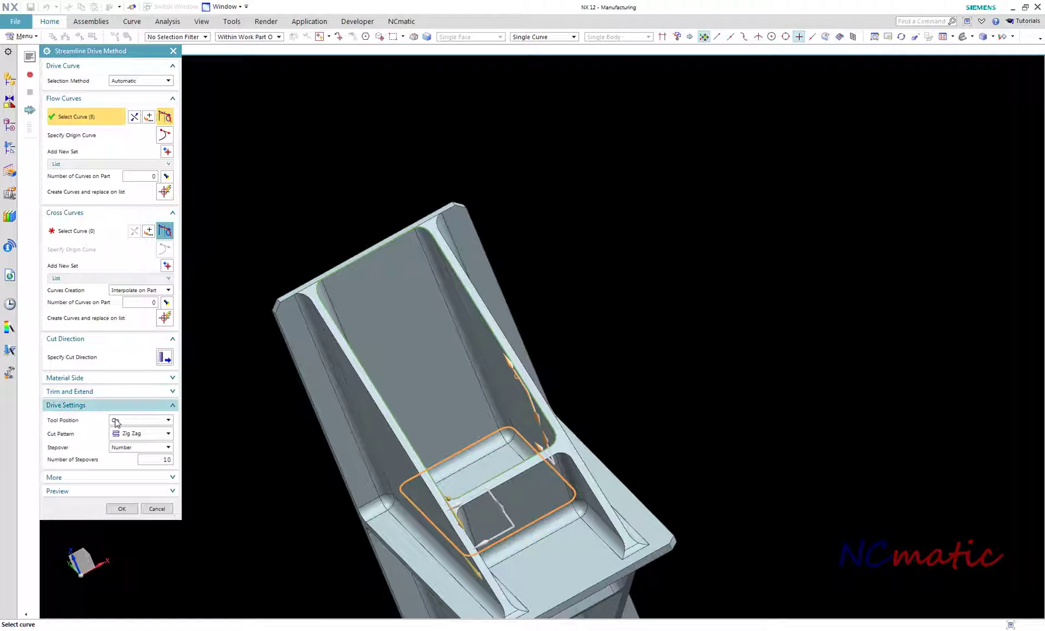
pyautogui.click(135, 434)
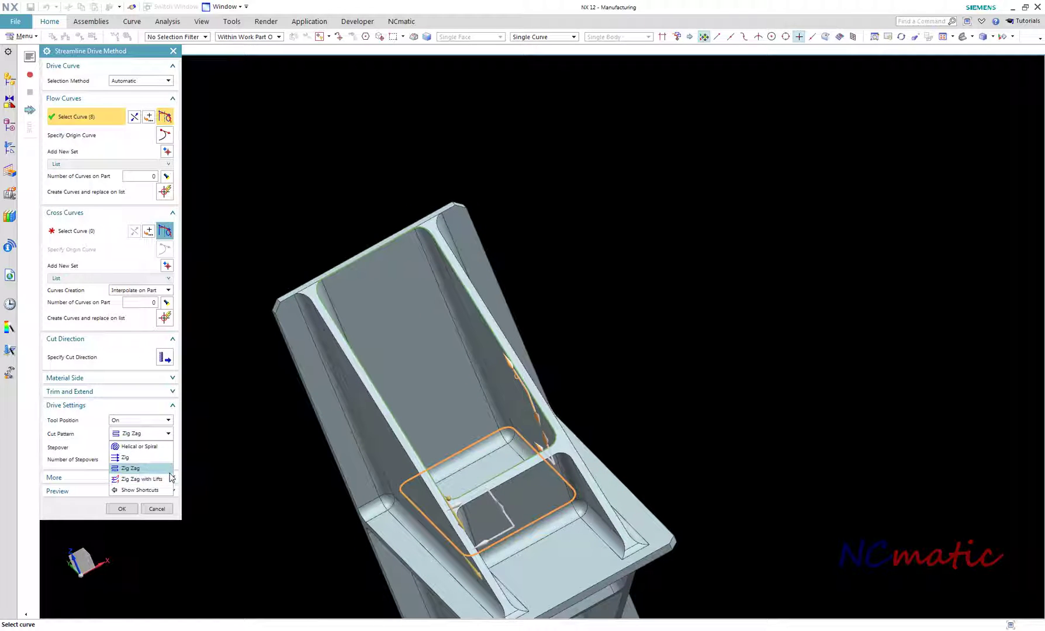
pyautogui.click(141, 447)
pyautogui.click(142, 479)
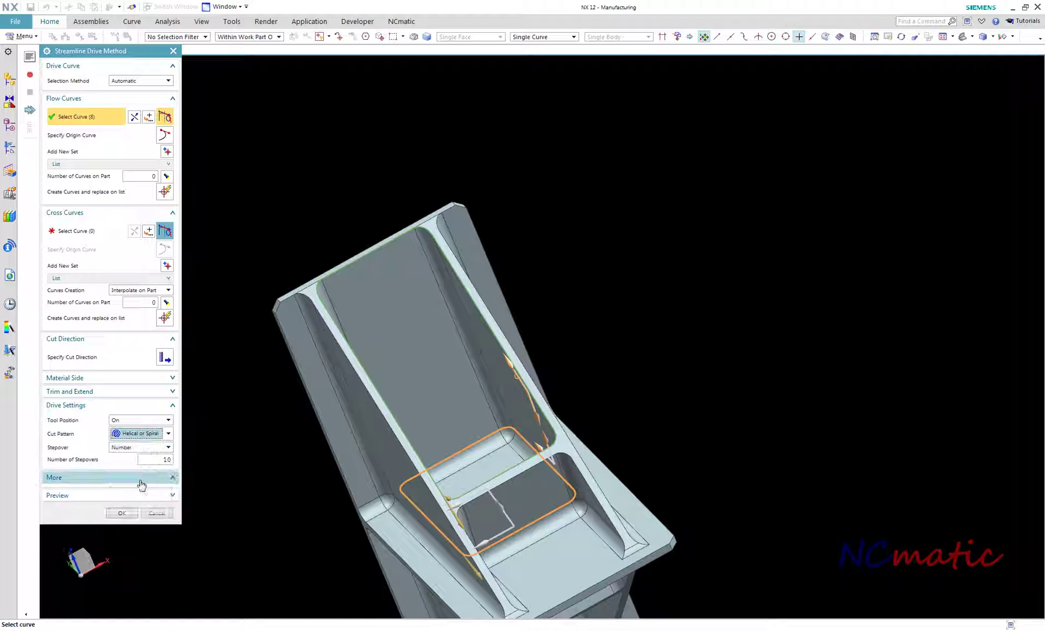
pyautogui.click(149, 494)
pyautogui.click(142, 505)
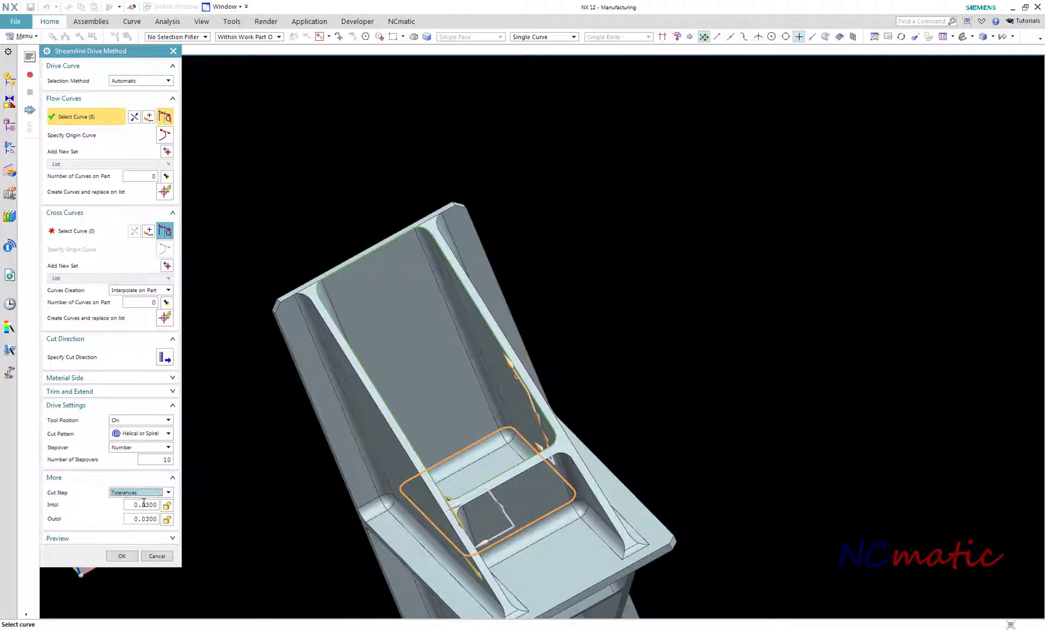
pyautogui.click(122, 556)
# - Set the projection vector of the Variable Streamline operation to Toward Drive
pyautogui.press('F8')
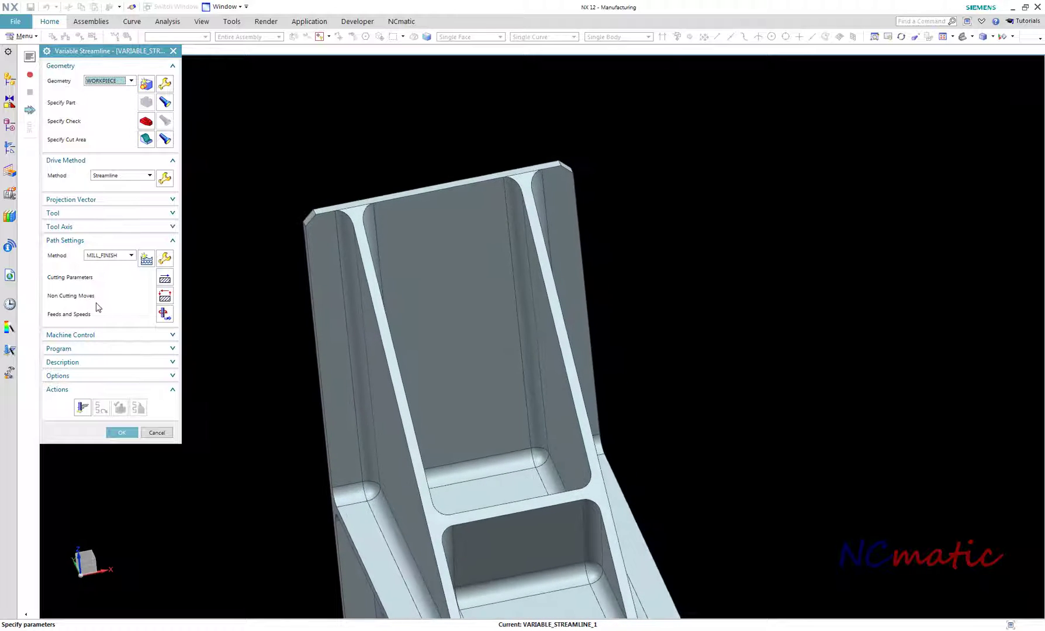
pyautogui.moveTo(97, 307); pyautogui.dragTo(77, 212, button='middle')
pyautogui.click(88, 199)
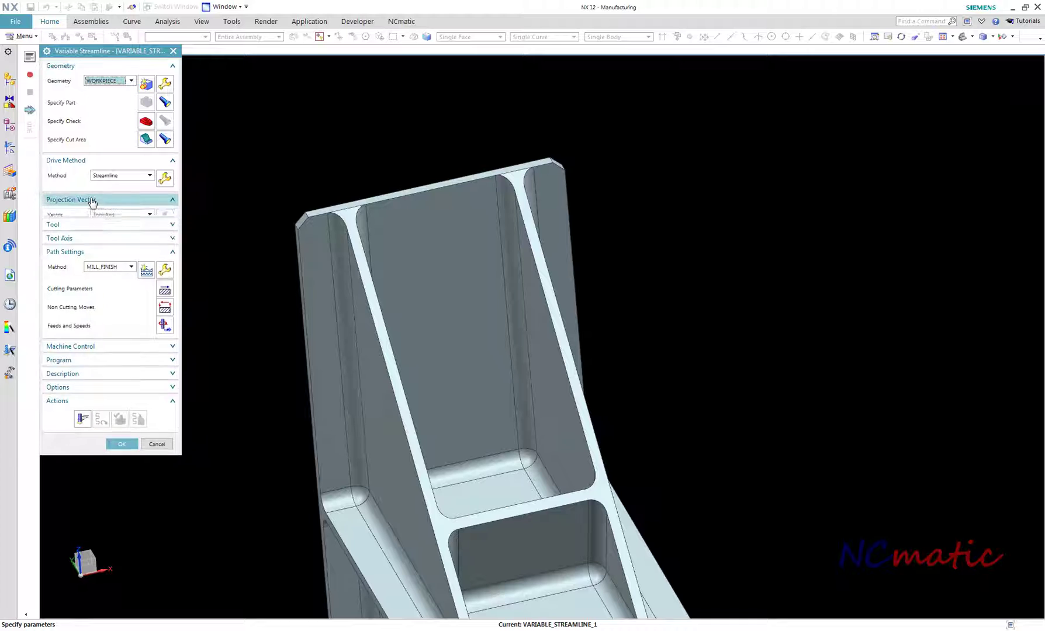
pyautogui.click(113, 218)
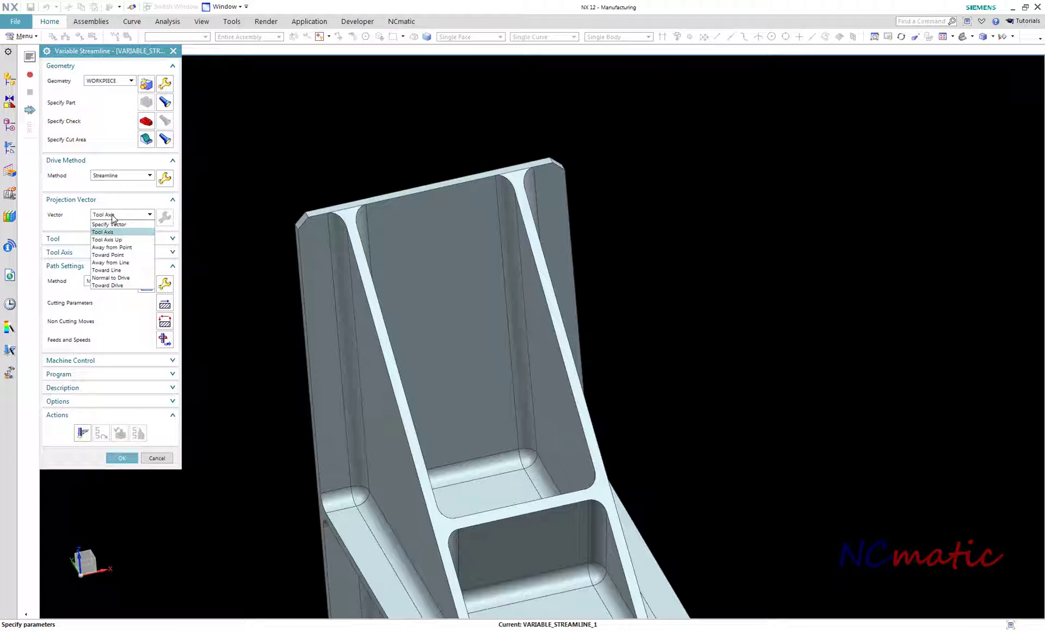
pyautogui.click(133, 285)
pyautogui.click(154, 201)
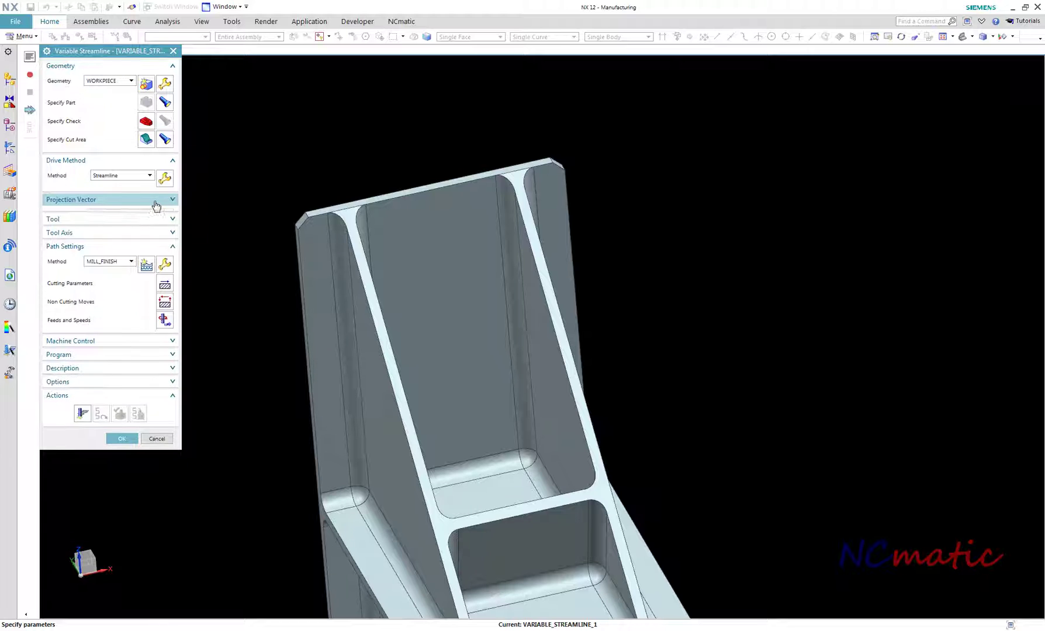
# - Set the tool axis to Interpolate Vector and enlarge its dialog to show the full vector list
pyautogui.click(136, 228)
pyautogui.click(137, 242)
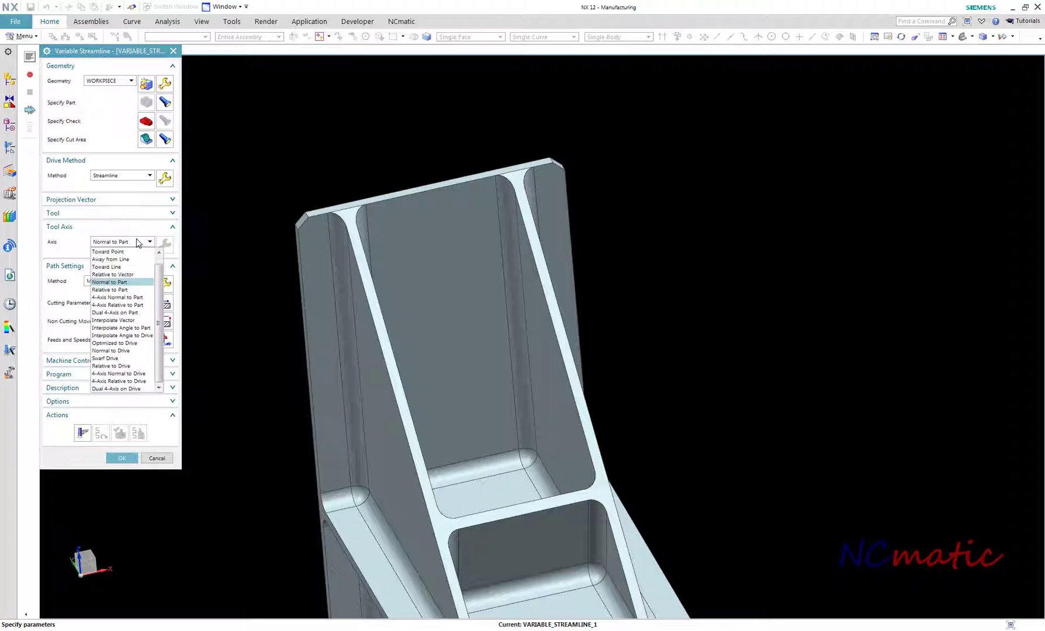
pyautogui.click(147, 320)
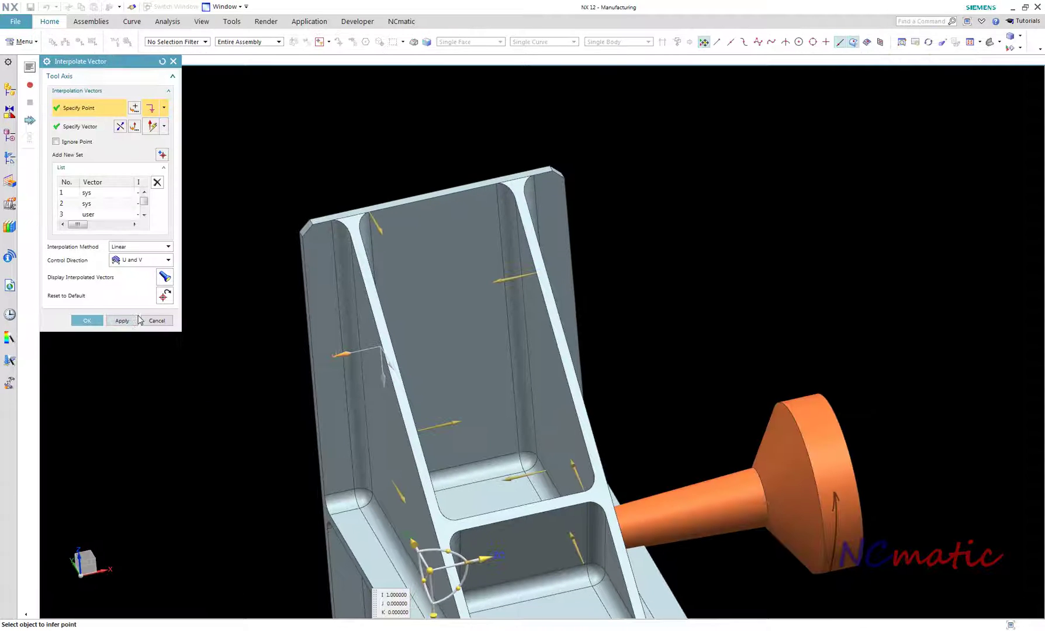
pyautogui.moveTo(180, 330); pyautogui.dragTo(243, 505)
pyautogui.press('F8')
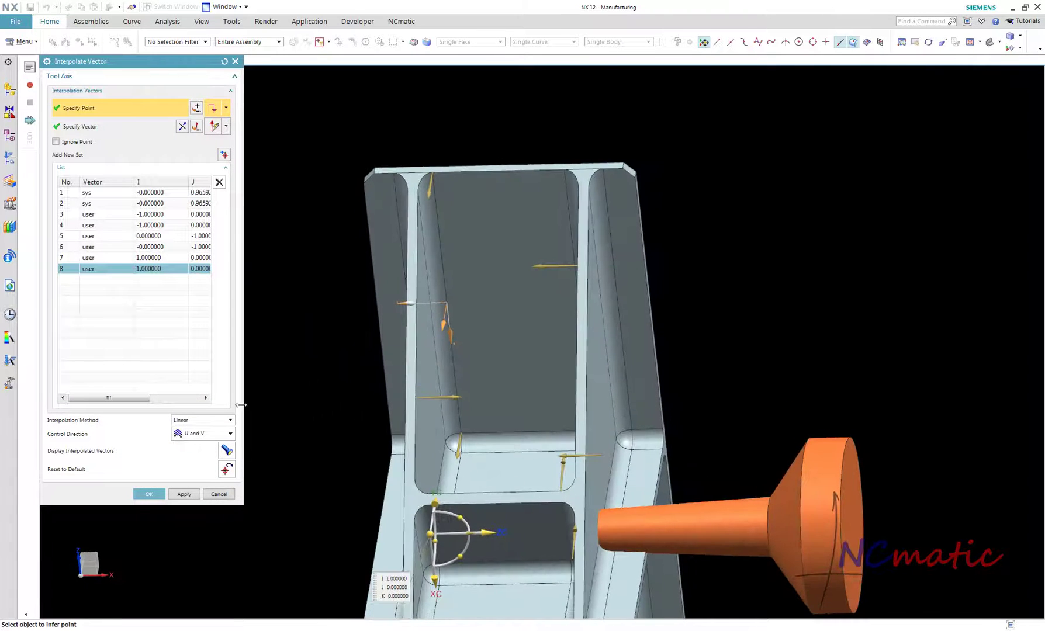
# - Delete all six user-defined interpolation vectors, numbers 3 to 8, keeping only the two system vectors
pyautogui.click(143, 214)
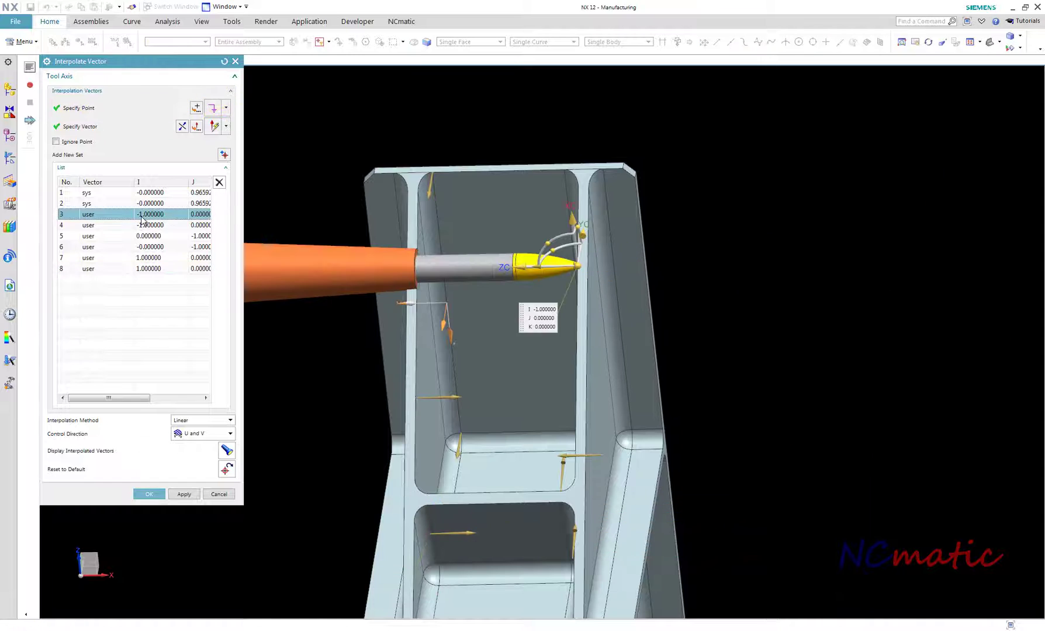
pyautogui.click(112, 270)
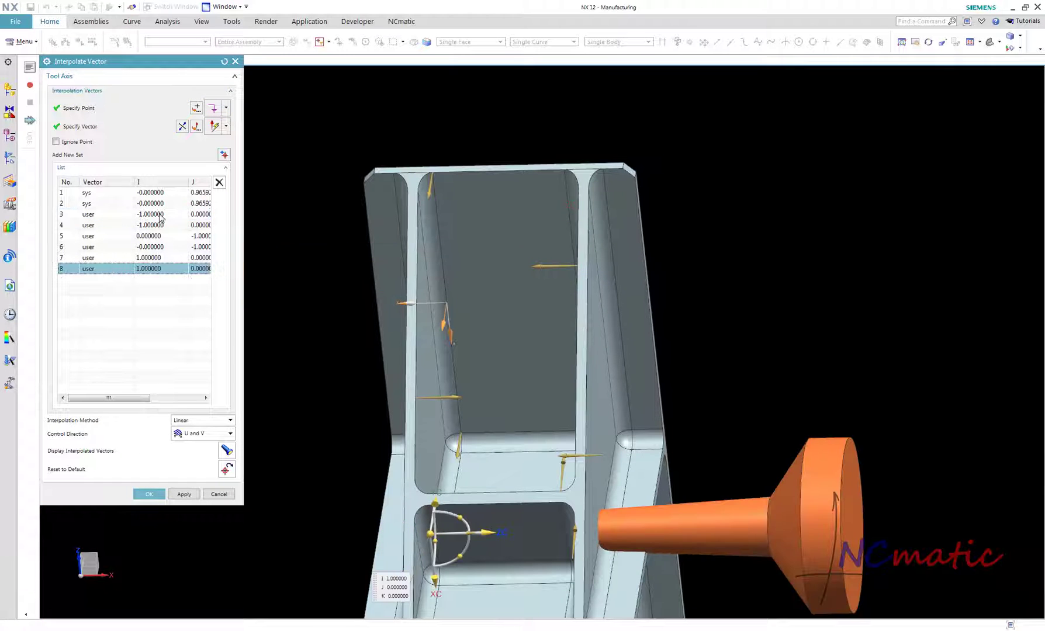
pyautogui.click(220, 184)
pyautogui.click(220, 184)
pyautogui.click(220, 184)
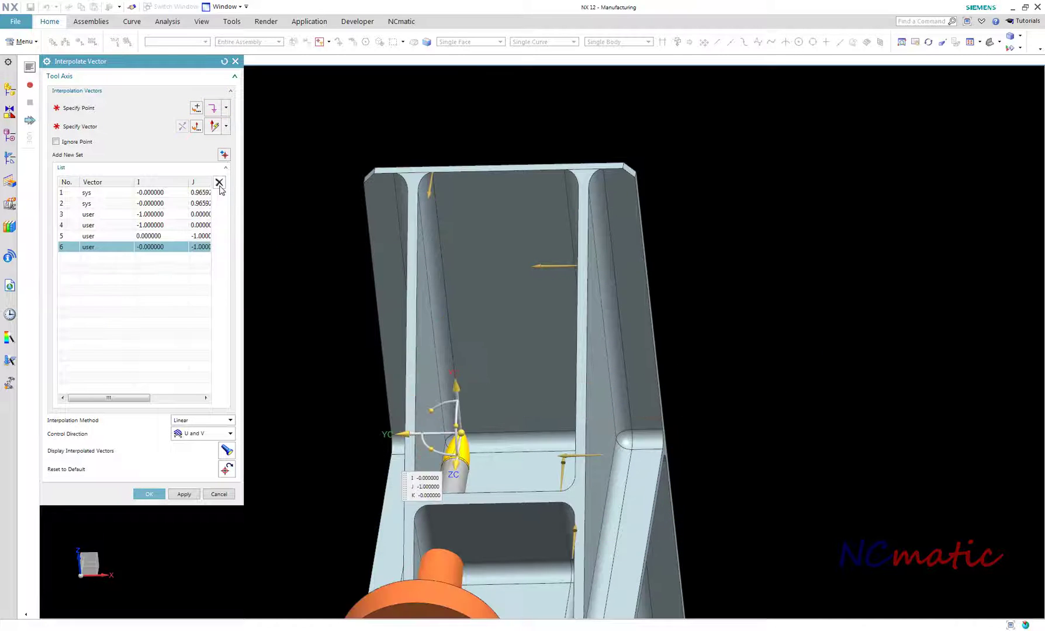
pyautogui.click(219, 184)
pyautogui.click(219, 184)
pyautogui.click(219, 183)
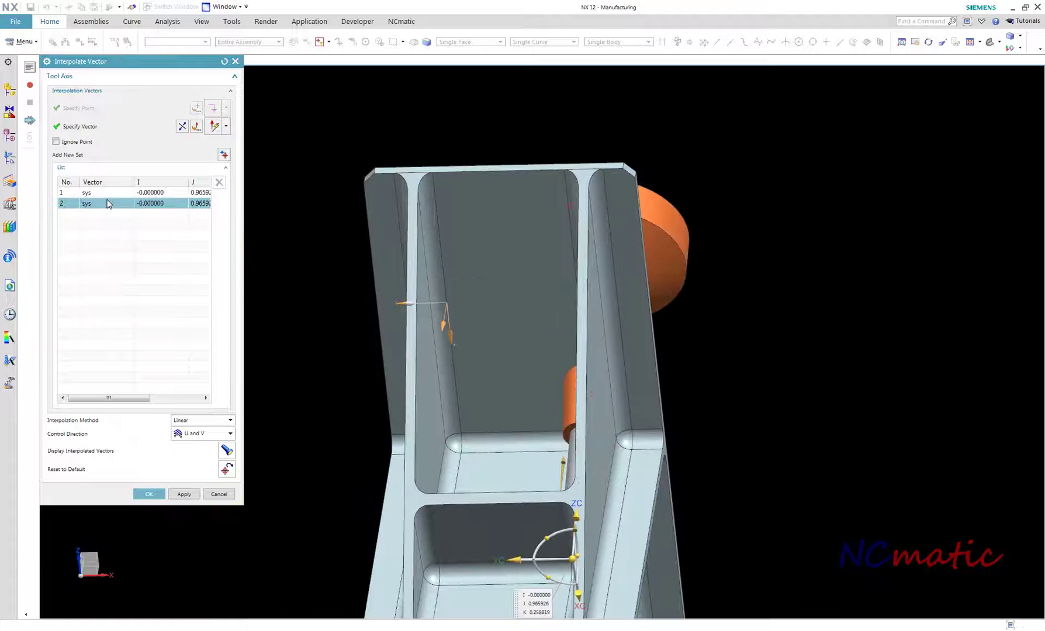
# - Examine the tool orientation at each of the two system interpolation vectors
pyautogui.click(111, 193)
pyautogui.click(108, 204)
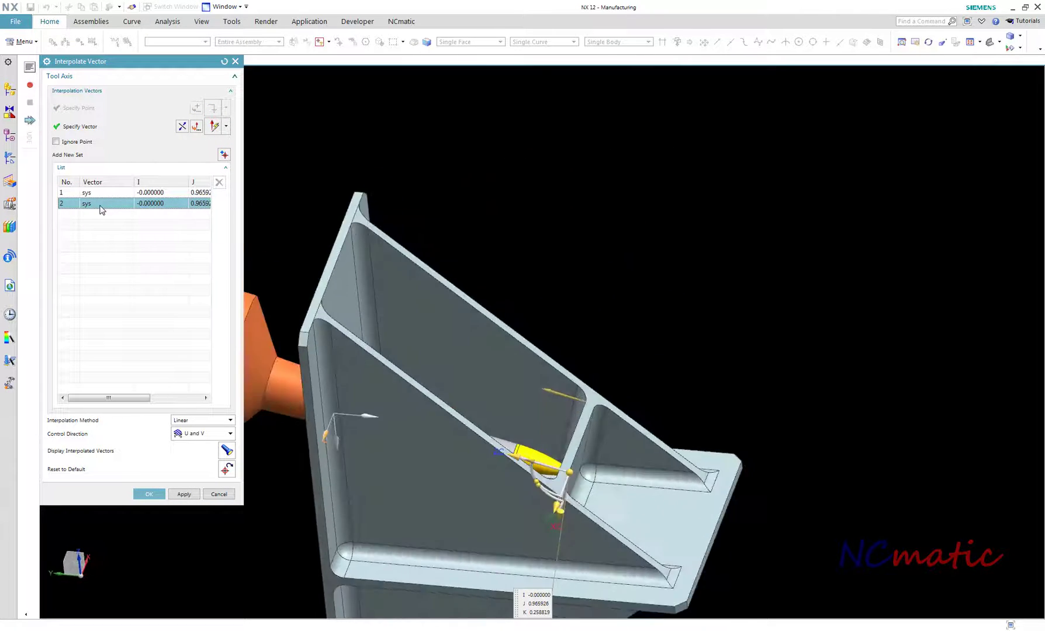
pyautogui.click(107, 194)
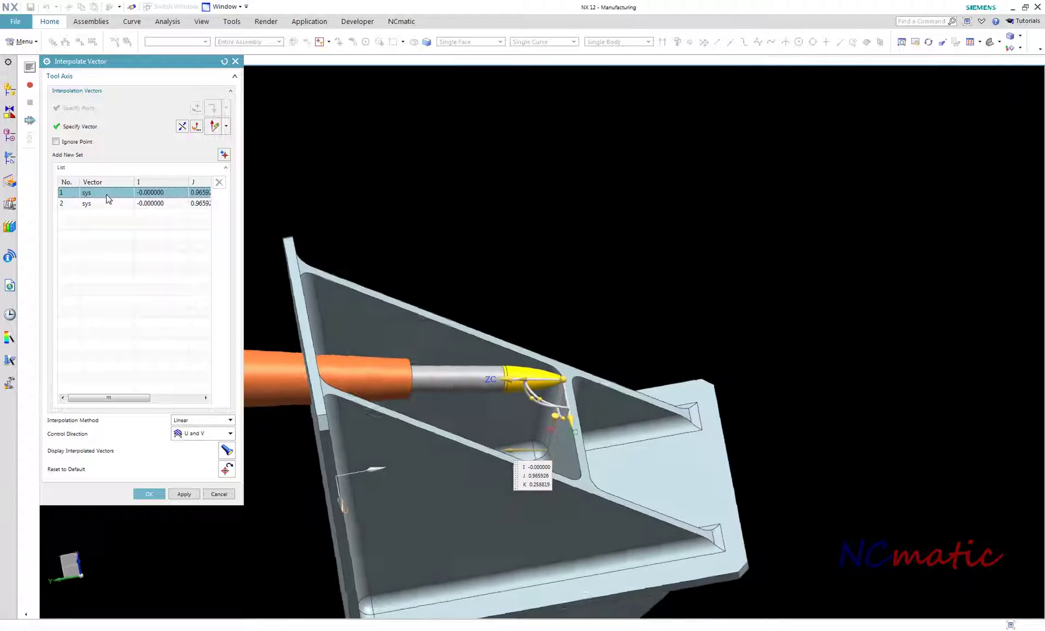
# - Align system interpolation vector 1 with the vertical direction, normal to the part's base plate face
pyautogui.click(489, 382)
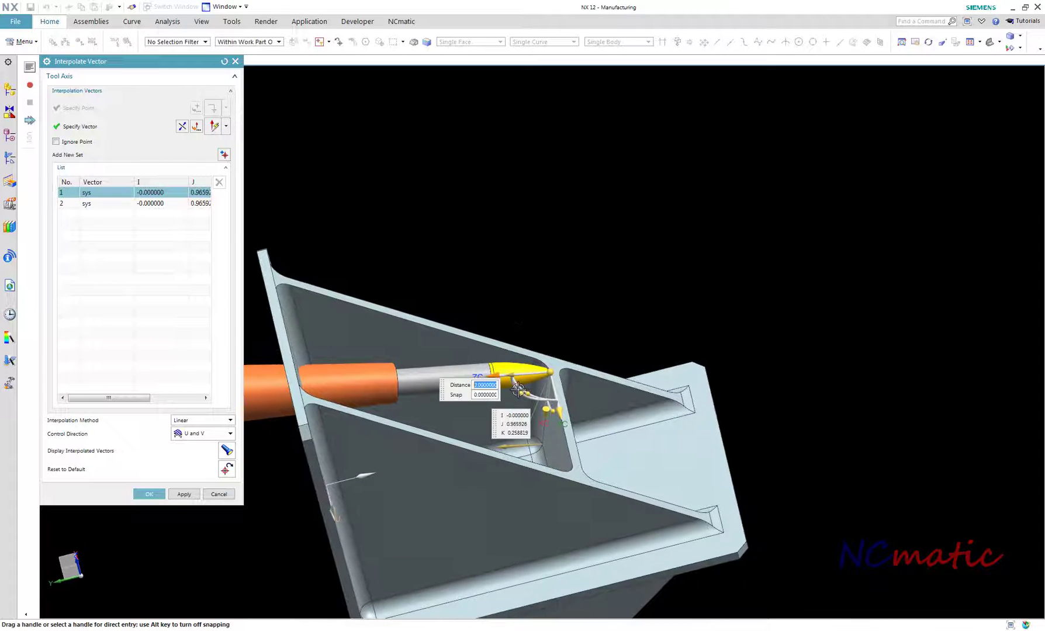
pyautogui.click(630, 448)
pyautogui.moveTo(629, 448); pyautogui.dragTo(570, 489, button='middle')
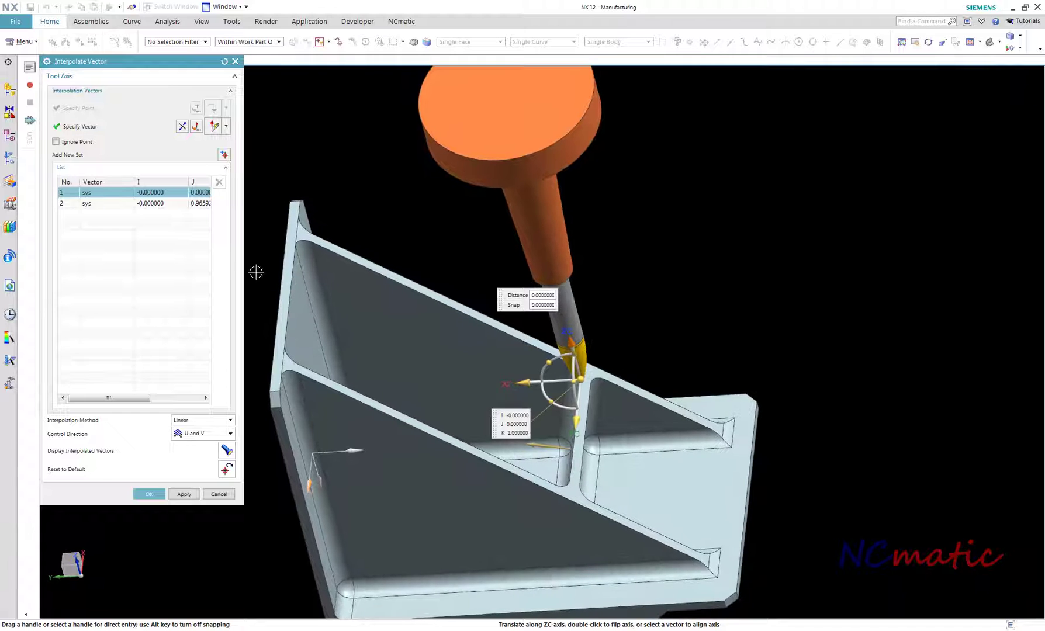
# - Align system vector 2 normal to the base plate face and turn its handles 45° about ZC
pyautogui.click(103, 204)
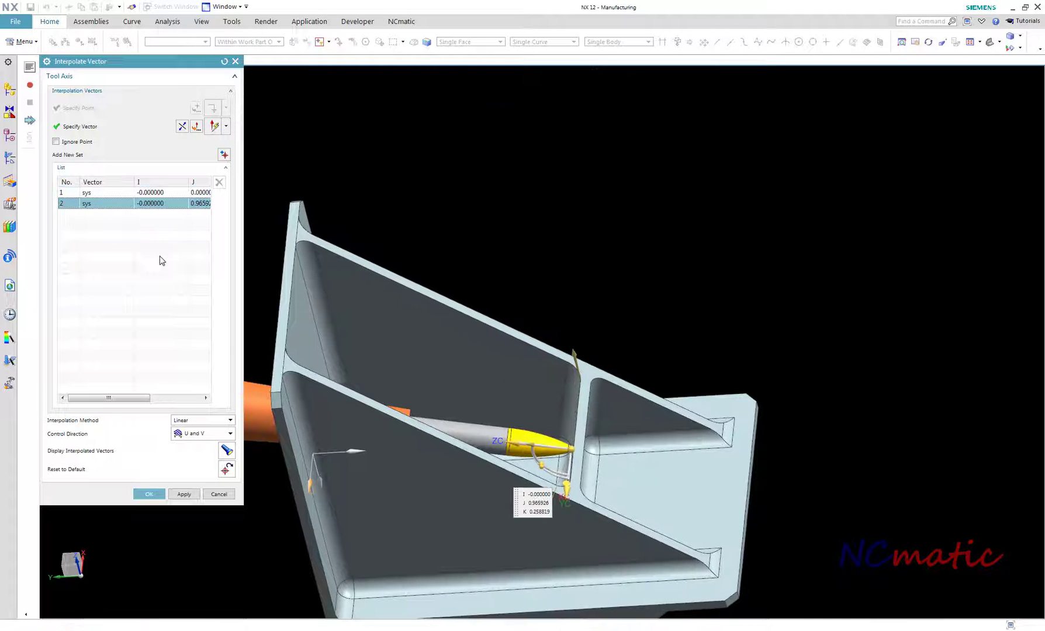
pyautogui.click(512, 436)
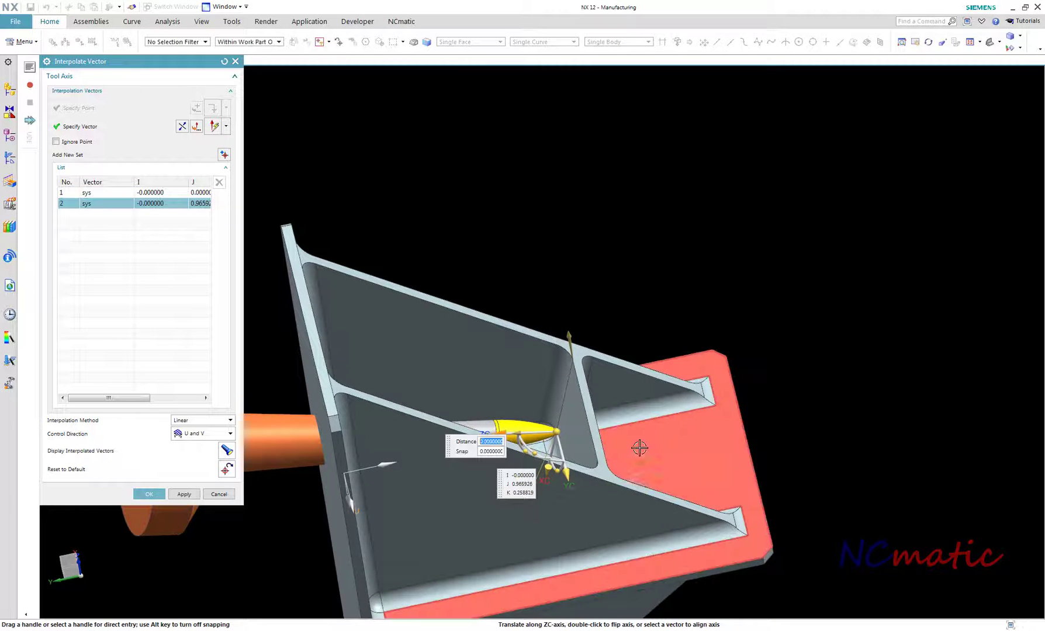
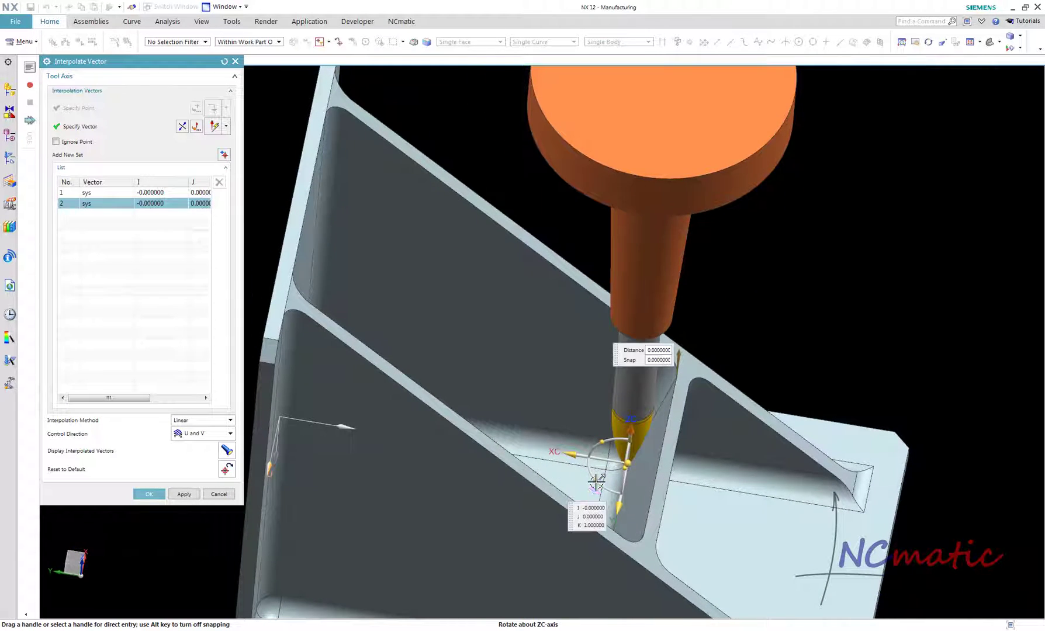
pyautogui.moveTo(596, 482); pyautogui.dragTo(609, 496)
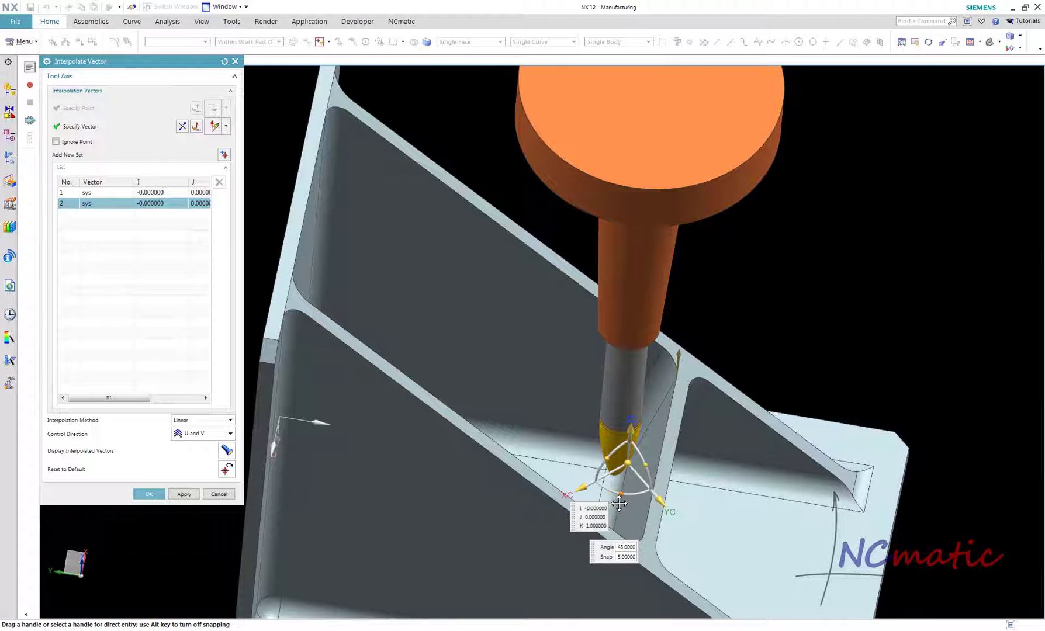
# - Tilt system vector 2 by 10° about its YC axis
pyautogui.moveTo(619, 503); pyautogui.dragTo(604, 456, button='middle')
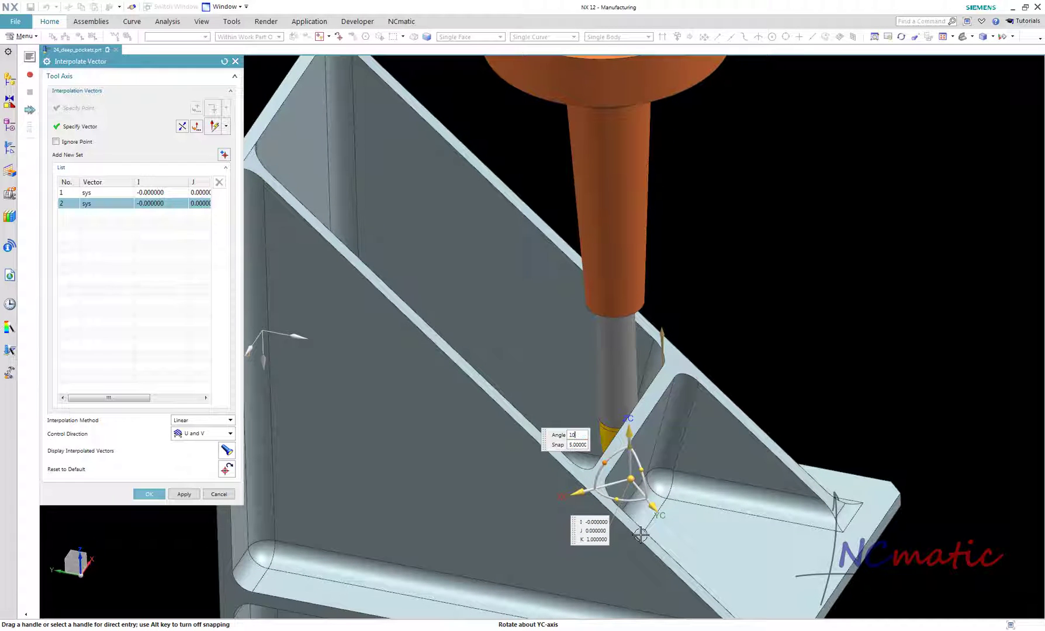
pyautogui.write('10')
pyautogui.press('Return')
pyautogui.moveTo(641, 534); pyautogui.dragTo(542, 533, button='middle')
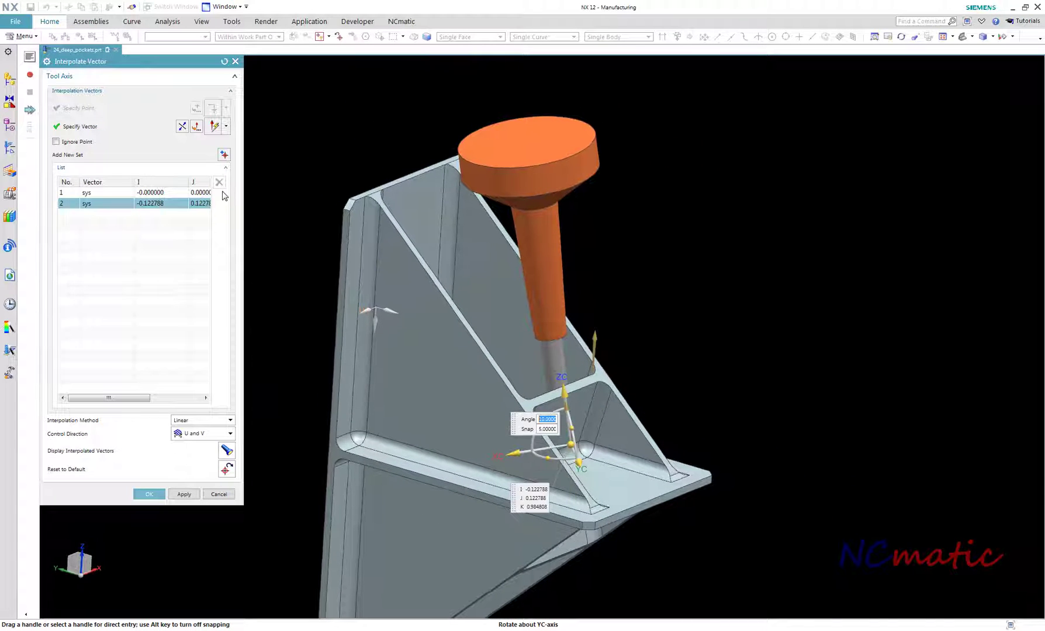
# - Add a new interpolation vector at the upper end of the pocket's blend edge, at the other corner of the cross rib
pyautogui.click(223, 156)
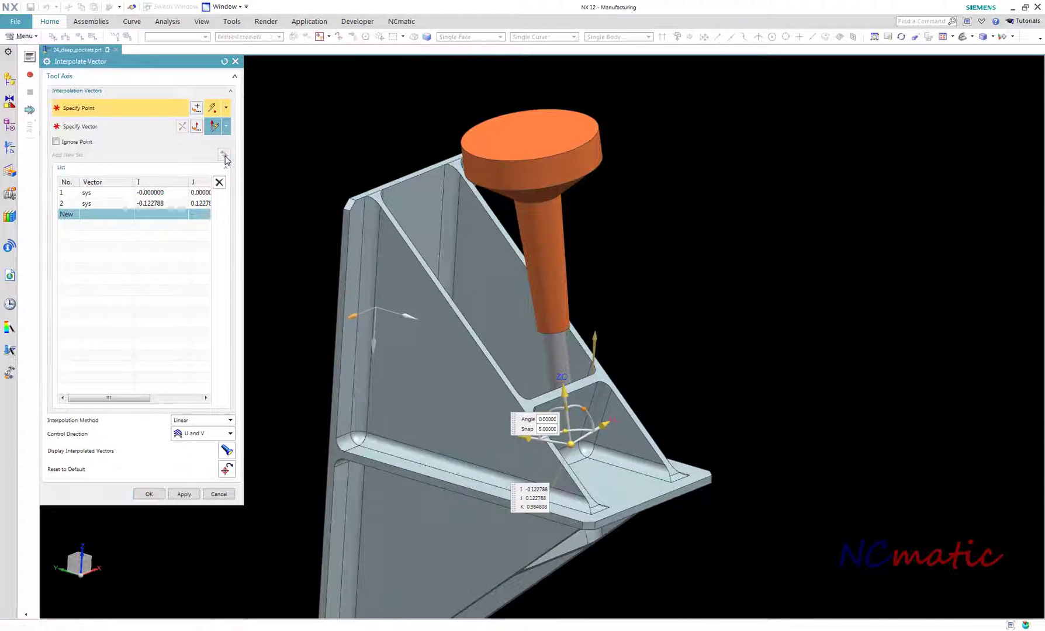
pyautogui.moveTo(496, 374); pyautogui.dragTo(532, 378, button='middle')
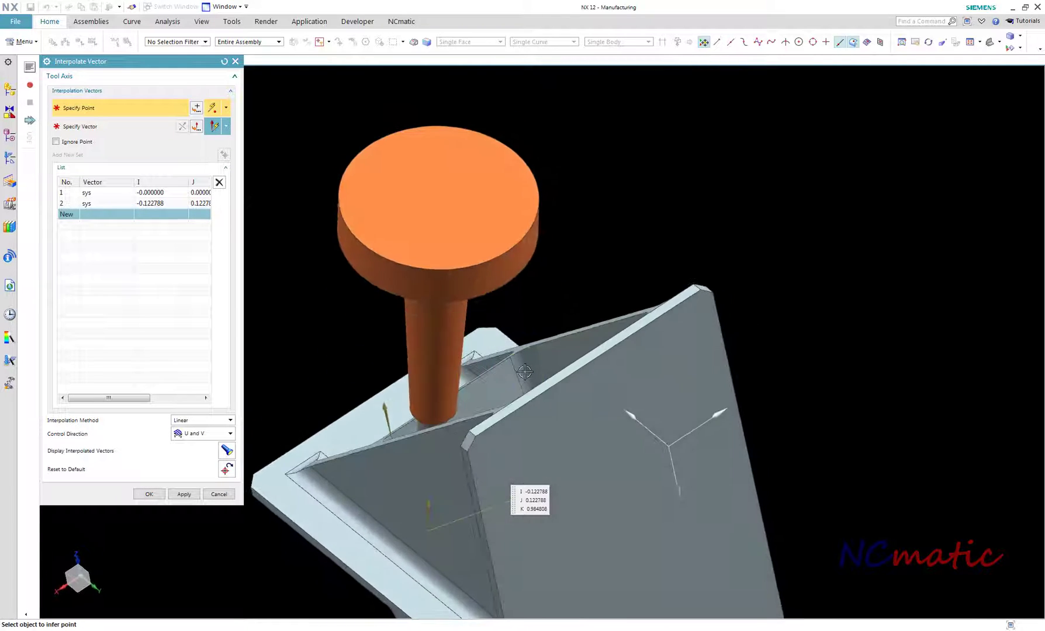
pyautogui.scroll(5, 521, 368)
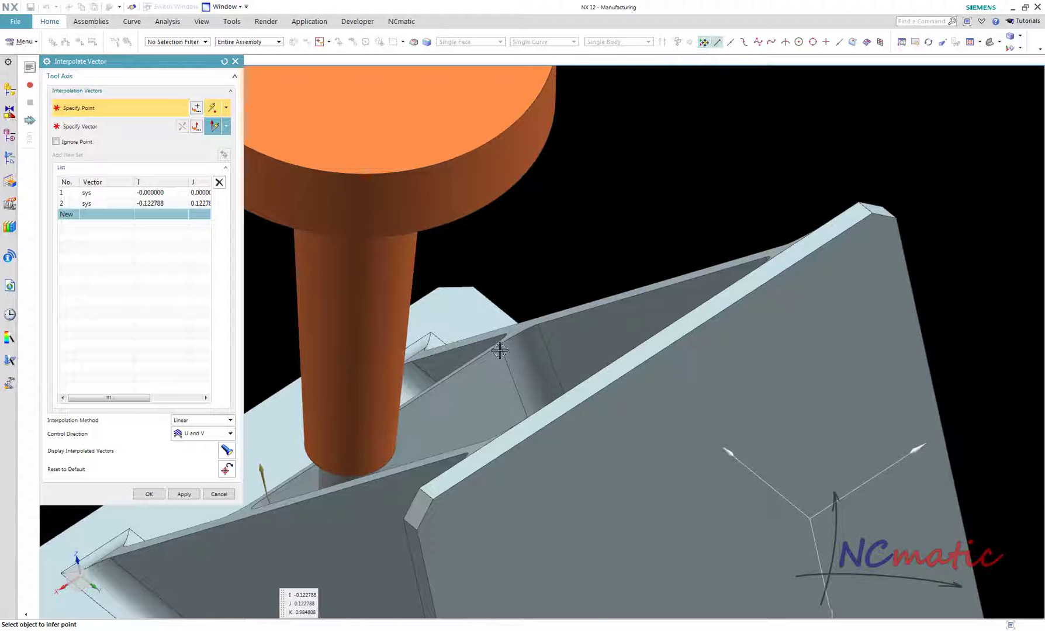
pyautogui.click(499, 344)
pyautogui.moveTo(646, 228); pyautogui.dragTo(529, 273, button='middle')
# - Align user vector 3 with the vertical direction, normal to the base plate face, and check its orientation in the pocket
pyautogui.click(520, 286)
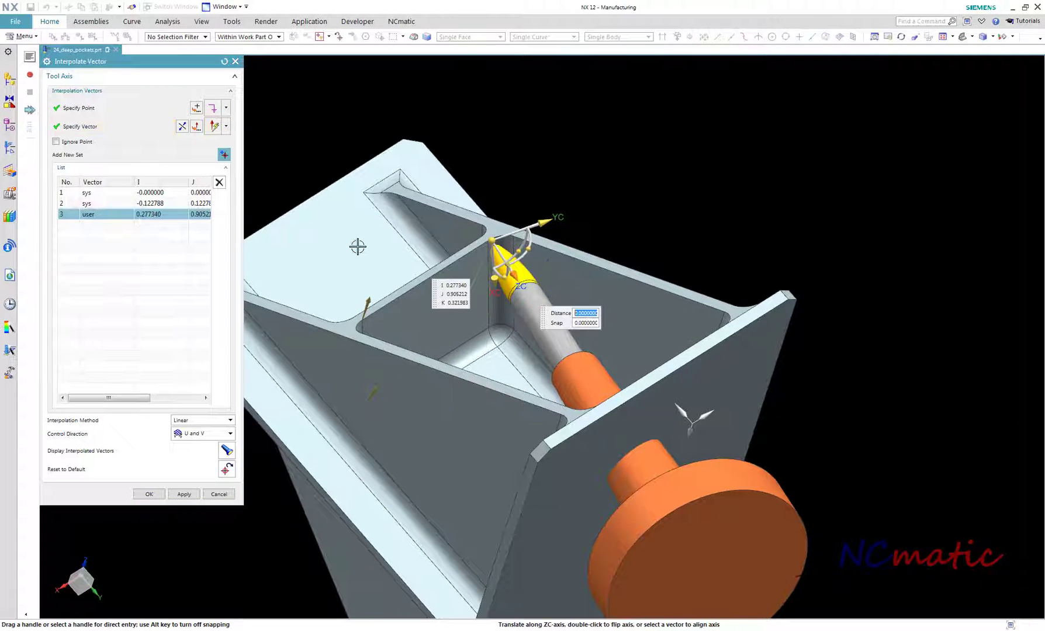
pyautogui.click(340, 251)
pyautogui.moveTo(699, 132); pyautogui.dragTo(664, 266, button='middle')
pyautogui.click(514, 325)
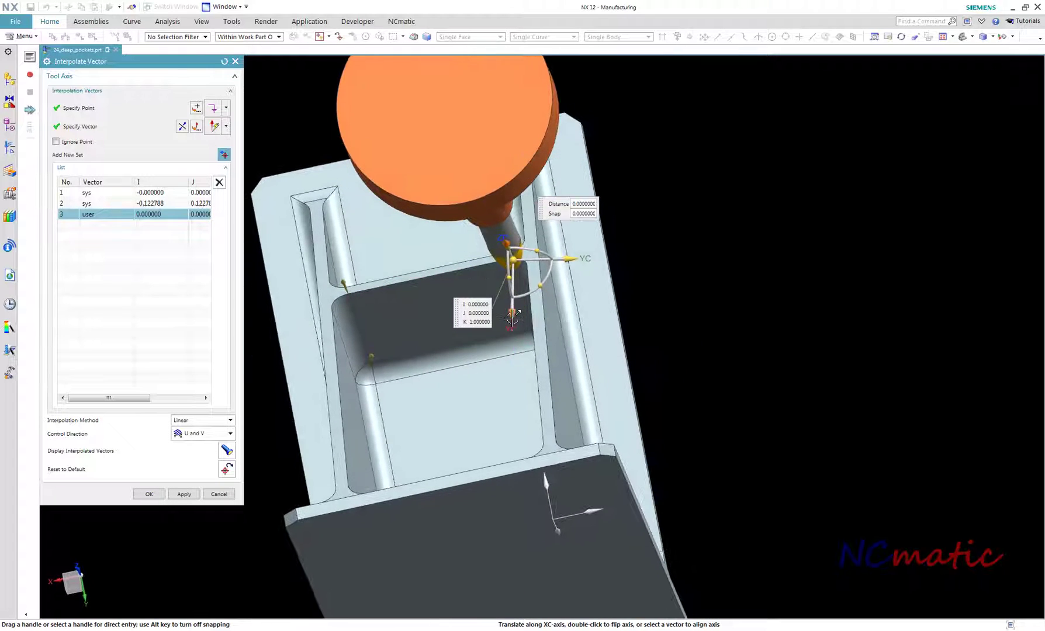
pyautogui.moveTo(515, 325); pyautogui.dragTo(613, 397, button='middle')
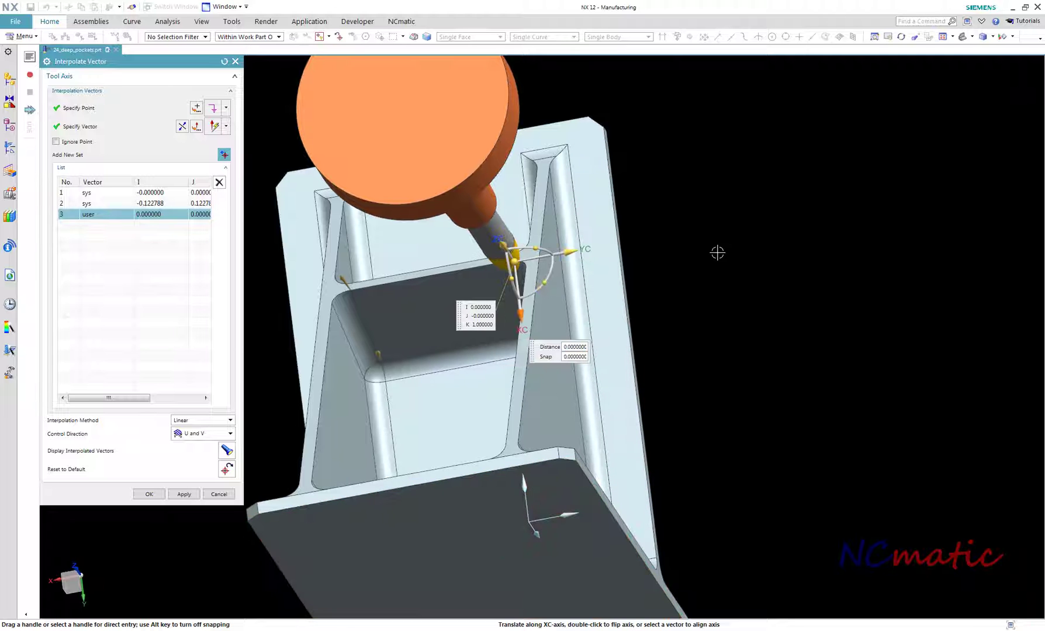
pyautogui.moveTo(716, 252); pyautogui.dragTo(462, 421, button='middle')
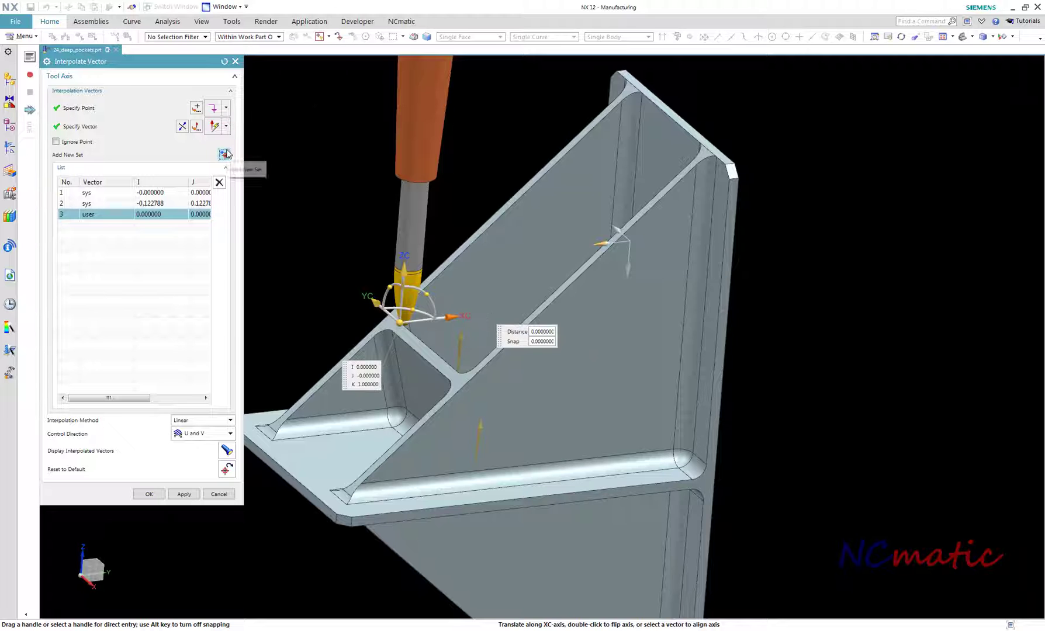
# - Add interpolation vector 4 at the lower end of the same corner edge and align it vertically, squaring its handles to the back plate
pyautogui.click(225, 153)
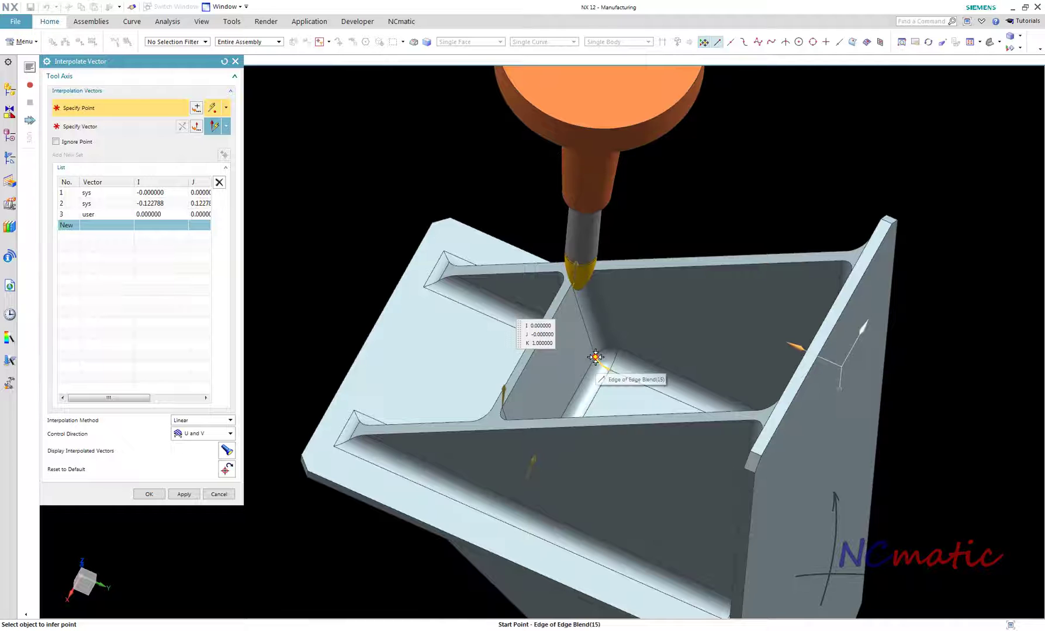
pyautogui.click(596, 357)
pyautogui.click(645, 380)
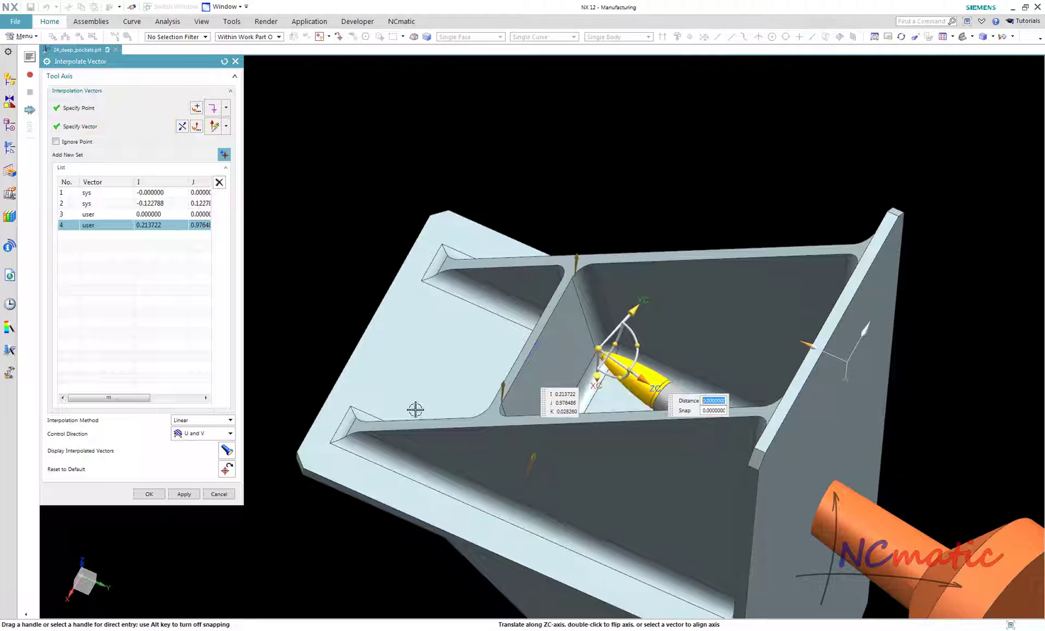
pyautogui.click(462, 357)
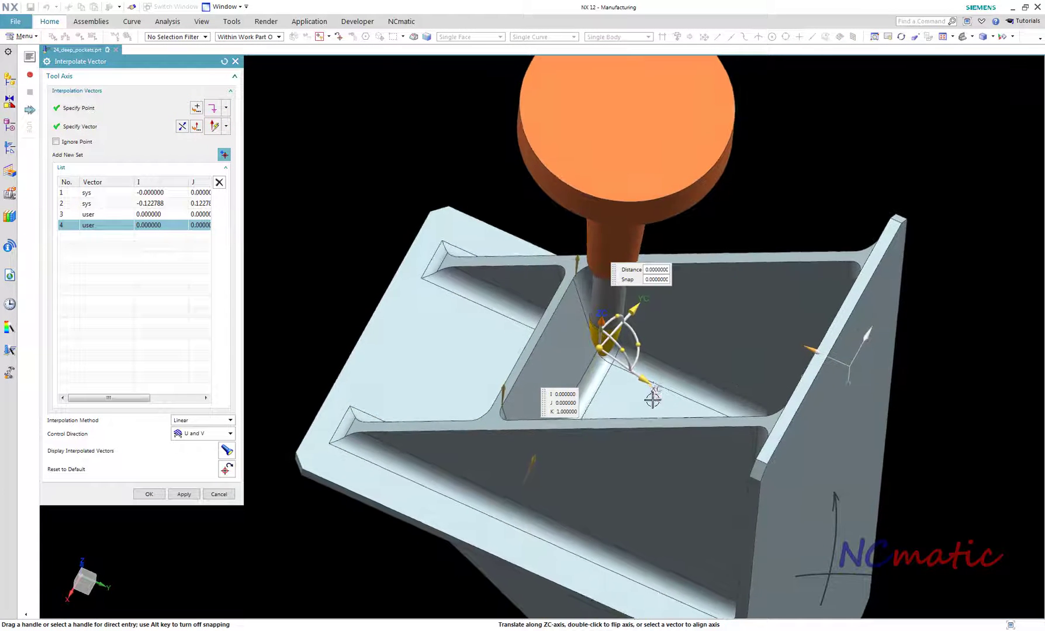
pyautogui.click(864, 497)
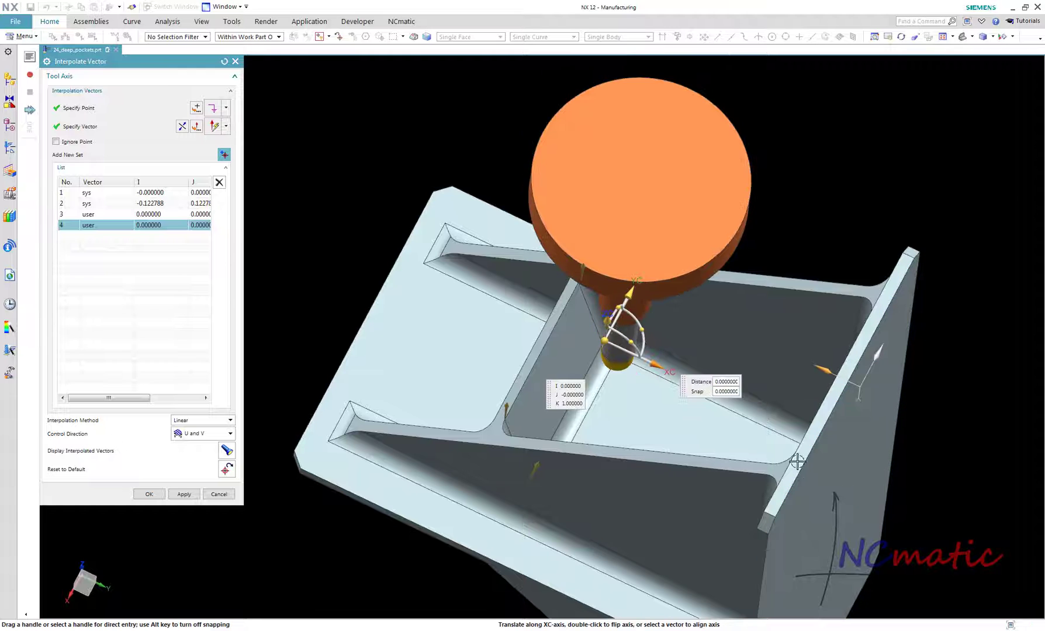
# - Turn the handles of vector 4 by -45° about ZC and tilt the vector 10° about YC
pyautogui.moveTo(643, 327); pyautogui.dragTo(661, 334)
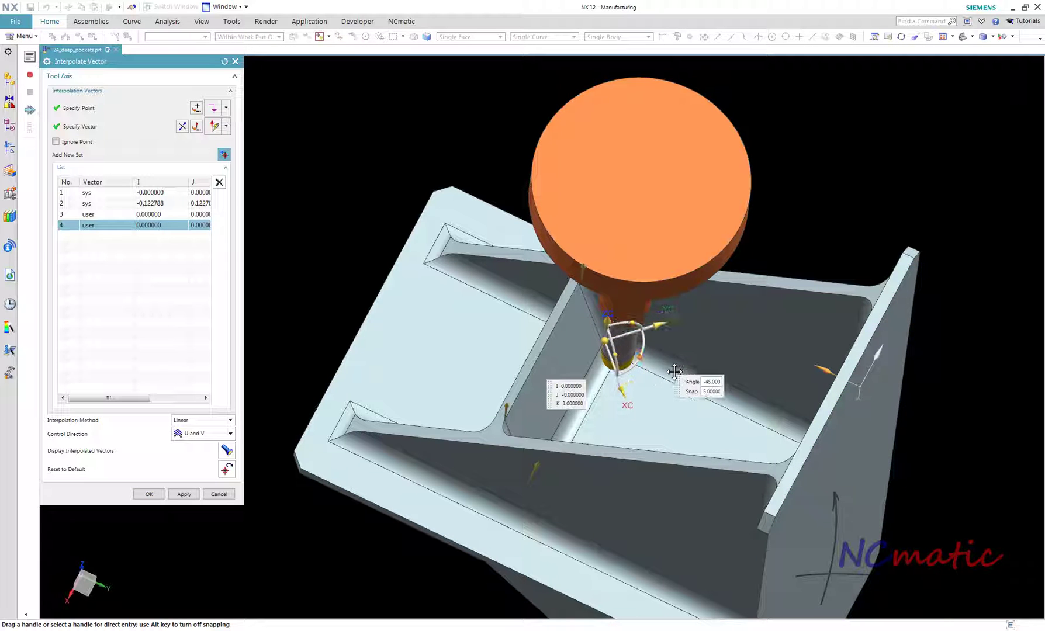
pyautogui.moveTo(761, 377); pyautogui.dragTo(641, 401, button='middle')
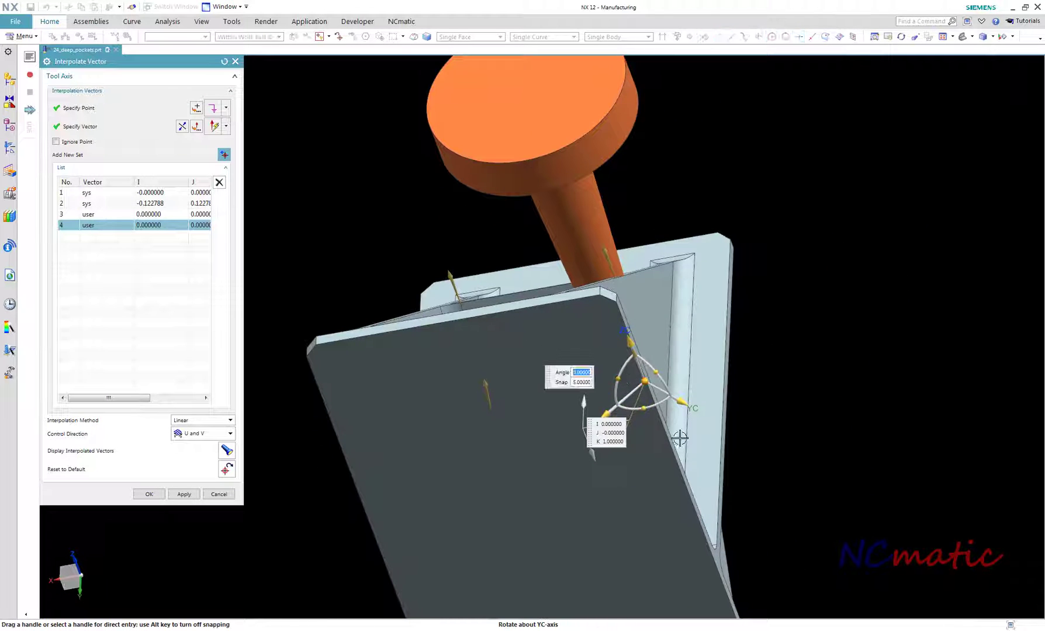
pyautogui.press('Return')
pyautogui.moveTo(680, 438); pyautogui.dragTo(233, 164, button='middle')
# - Add interpolation vector 5 at the upper end of the blend edge beside the back plate and align it vertically
pyautogui.click(224, 155)
pyautogui.moveTo(567, 231); pyautogui.dragTo(772, 321, button='middle')
pyautogui.scroll(3, 772, 321)
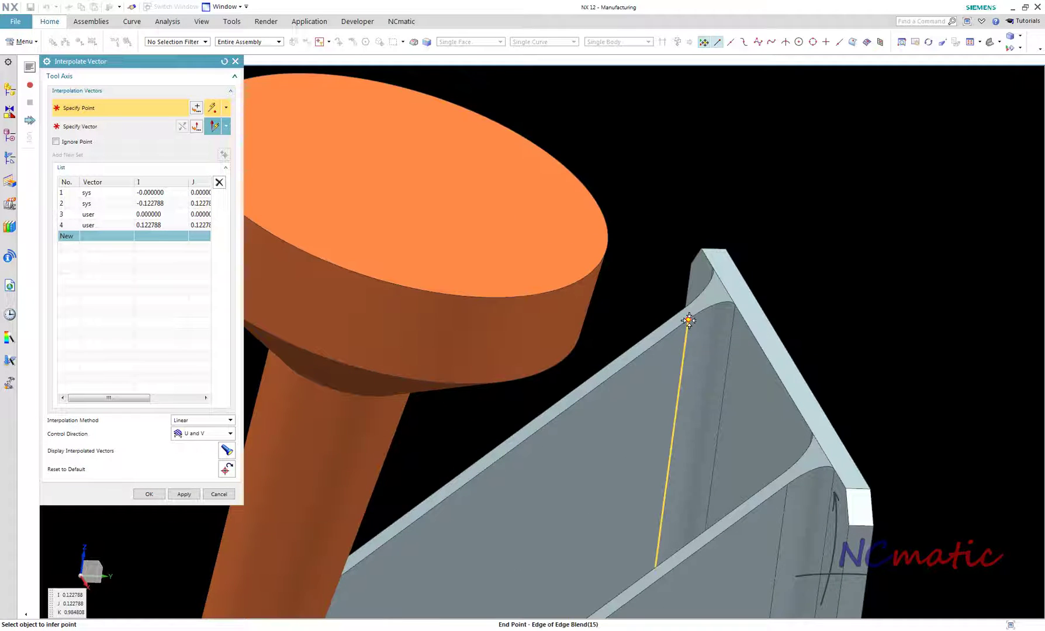
pyautogui.click(690, 320)
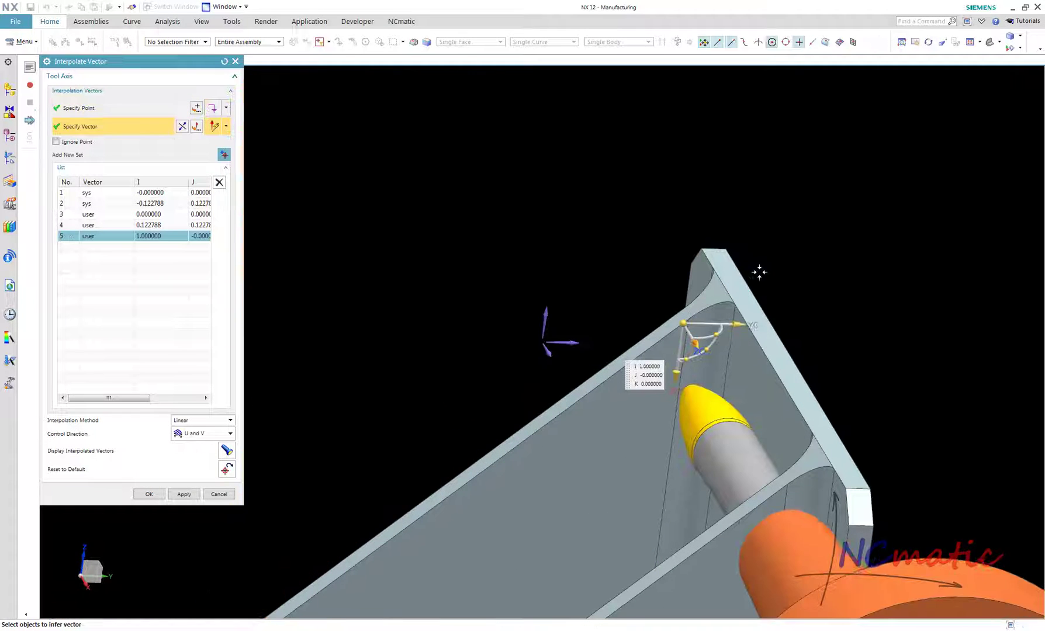
pyautogui.click(701, 339)
pyautogui.click(757, 322)
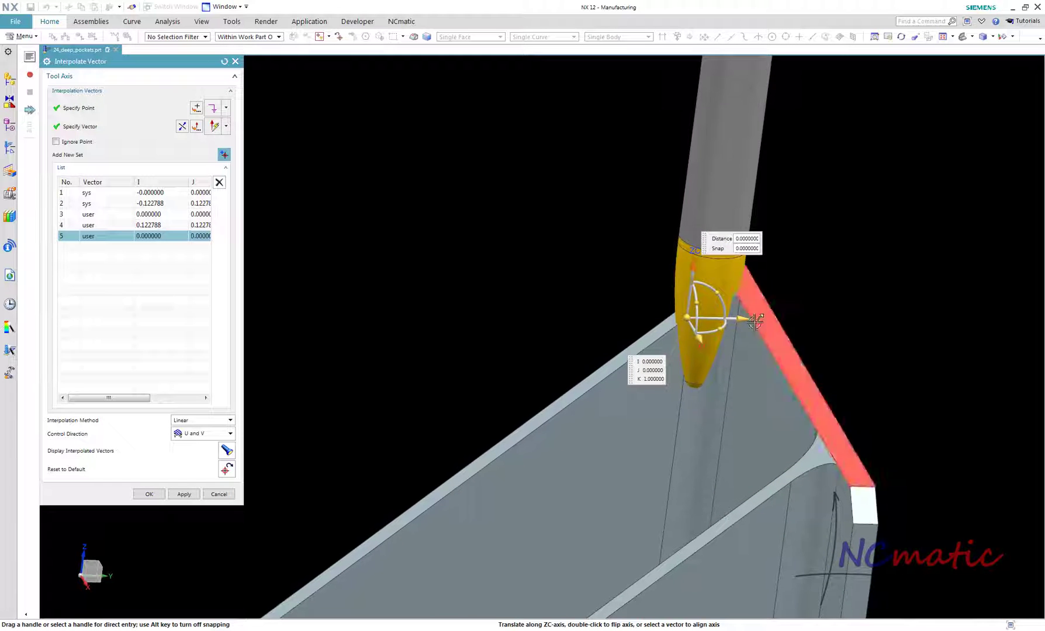
# - Align the YC handle of vector 5 with the back plate face and turn the handles -45° about ZC
pyautogui.moveTo(828, 354); pyautogui.dragTo(853, 341, button='middle')
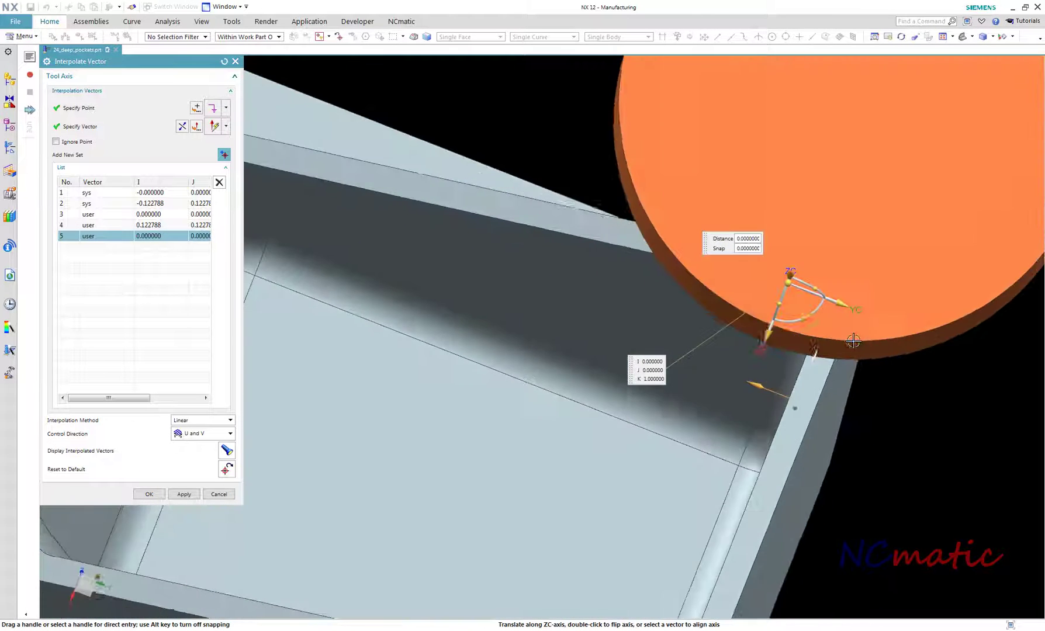
pyautogui.scroll(-3, 854, 340)
pyautogui.scroll(4, 817, 309)
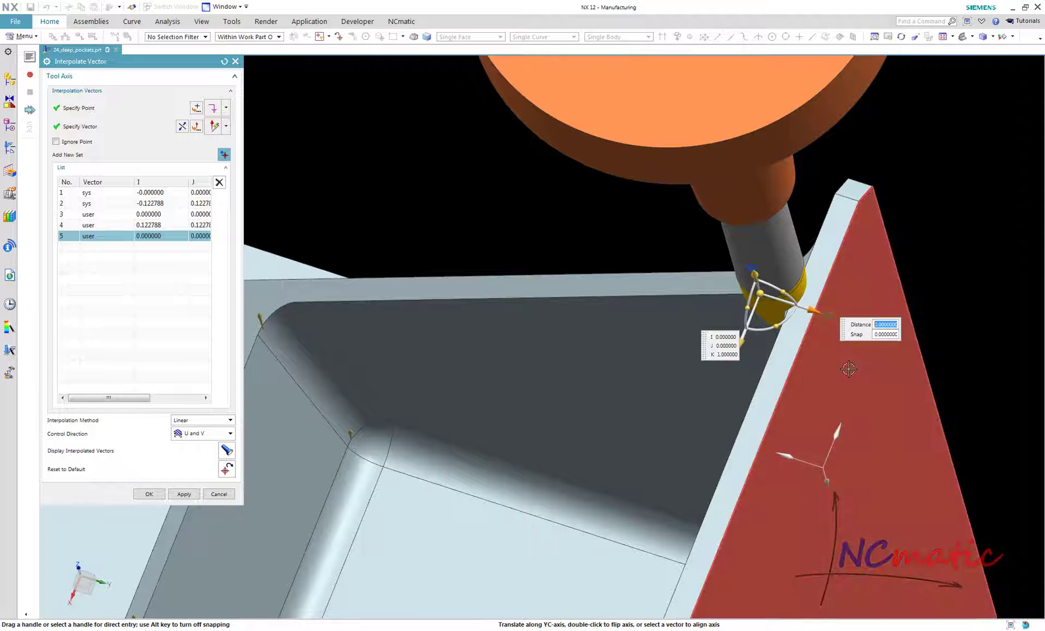
pyautogui.click(848, 371)
pyautogui.moveTo(805, 355); pyautogui.dragTo(841, 327, button='middle')
pyautogui.moveTo(810, 219); pyautogui.dragTo(804, 230)
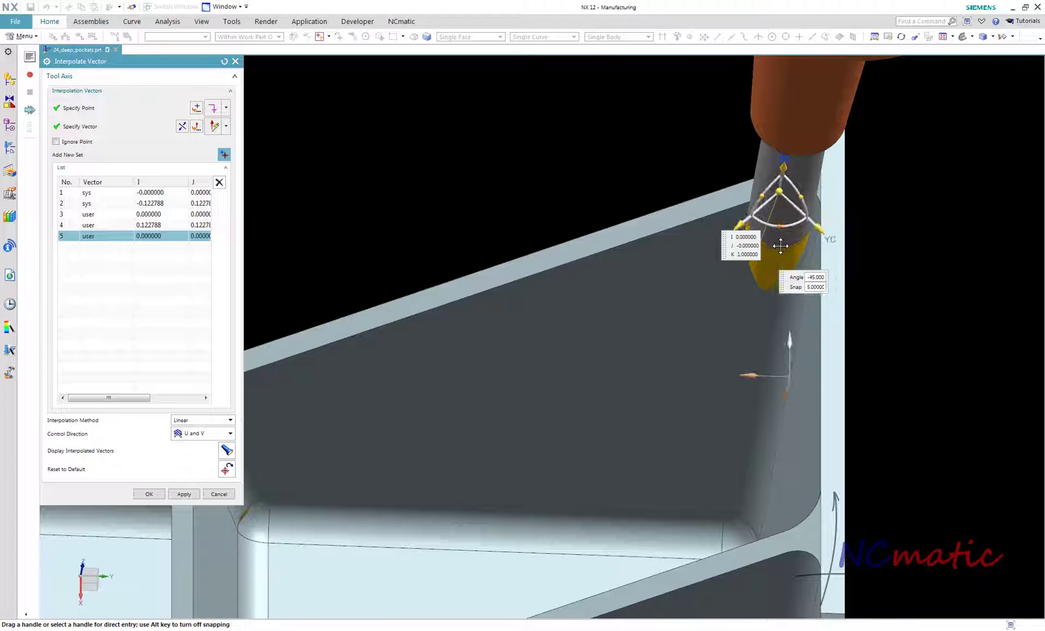
# - Tilt vector 5 by 5° about its YC axis and check the tool against the back plate
pyautogui.moveTo(781, 246); pyautogui.dragTo(777, 204, button='middle')
pyautogui.scroll(2, 773, 208)
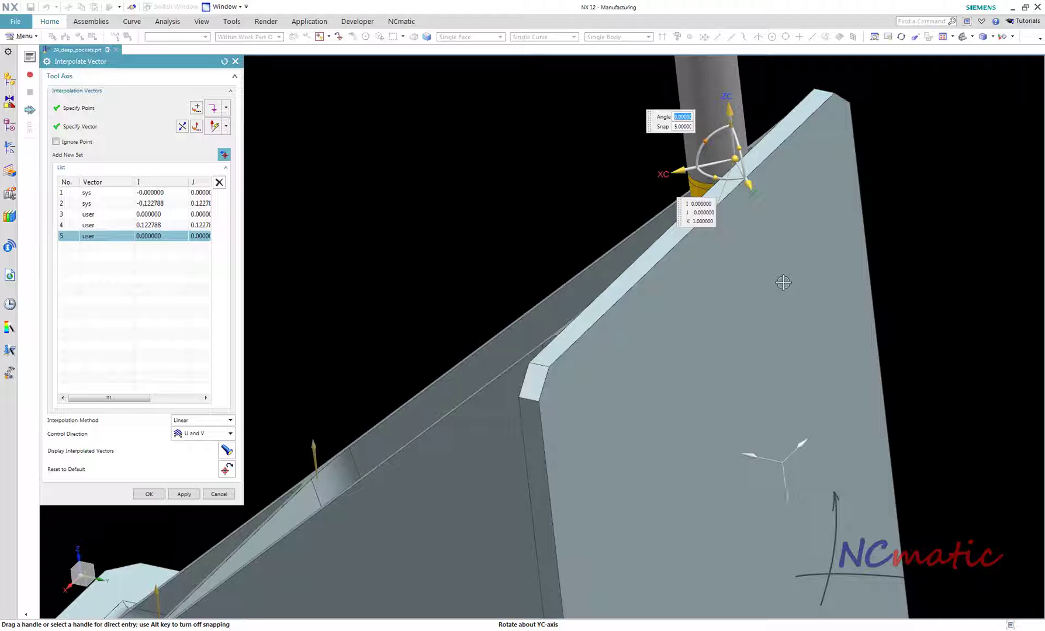
pyautogui.press('Return')
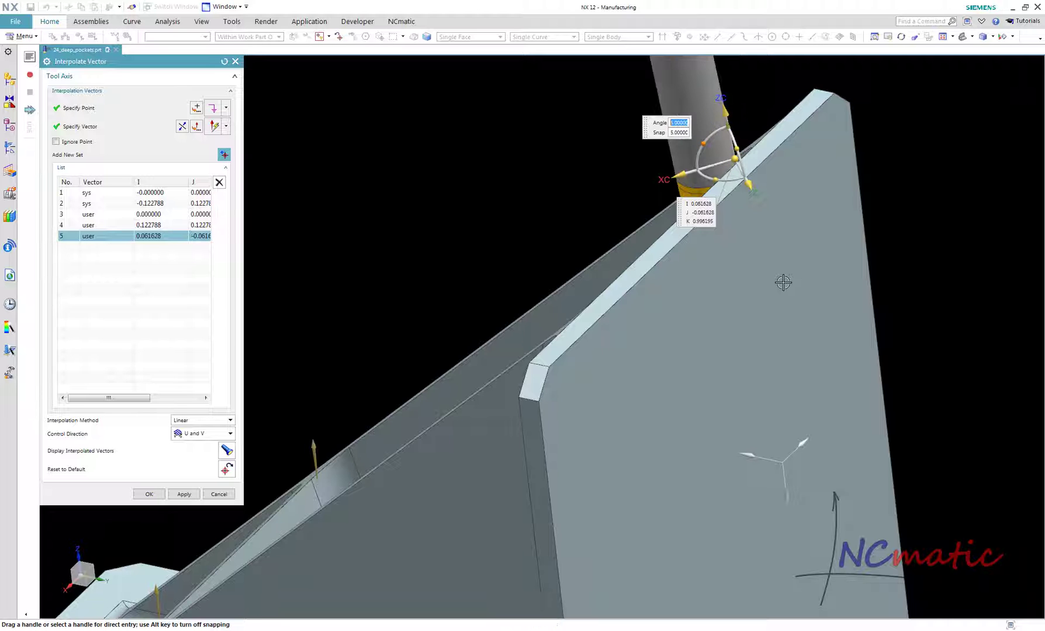
pyautogui.moveTo(783, 282); pyautogui.dragTo(751, 268, button='middle')
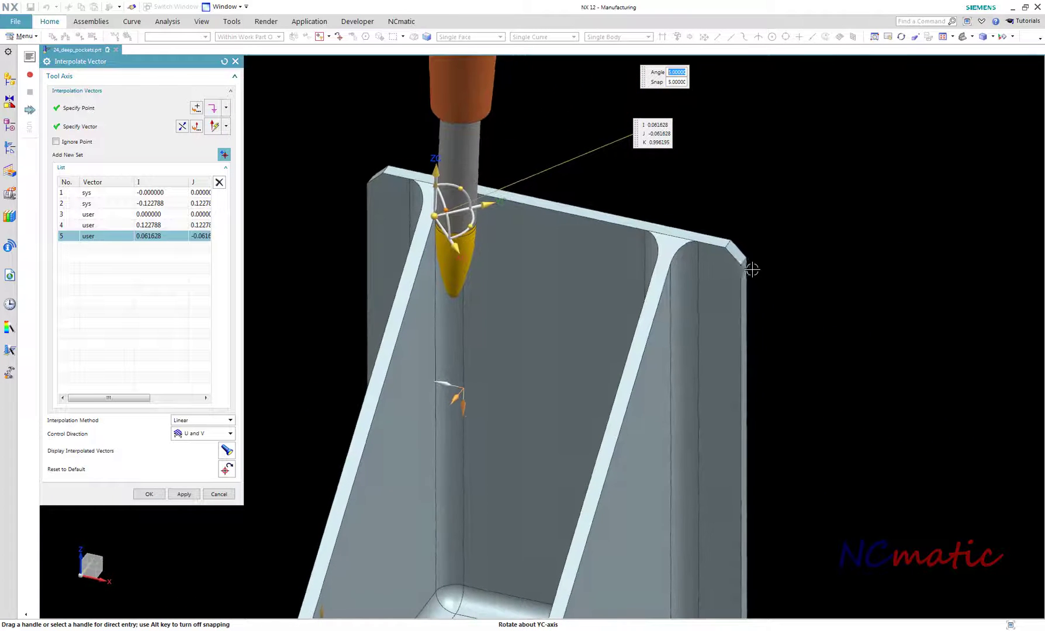
# - Add interpolation vector 6 at the lower end of the blend edge beside the back plate and align it vertically
pyautogui.click(224, 154)
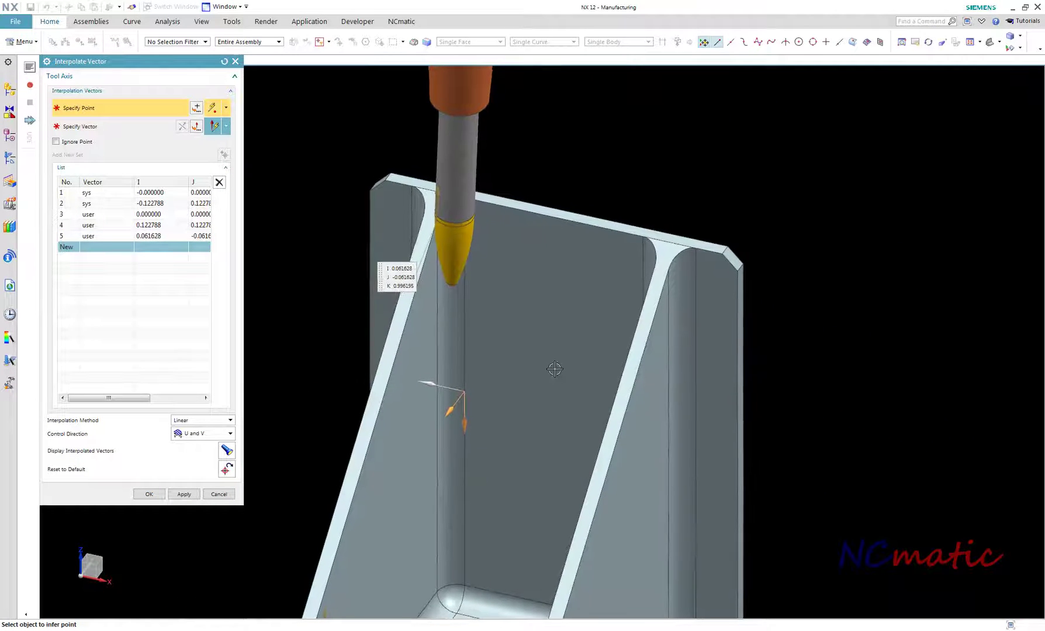
pyautogui.moveTo(551, 376); pyautogui.dragTo(514, 468, button='middle')
pyautogui.moveTo(438, 524); pyautogui.dragTo(435, 482, button='middle')
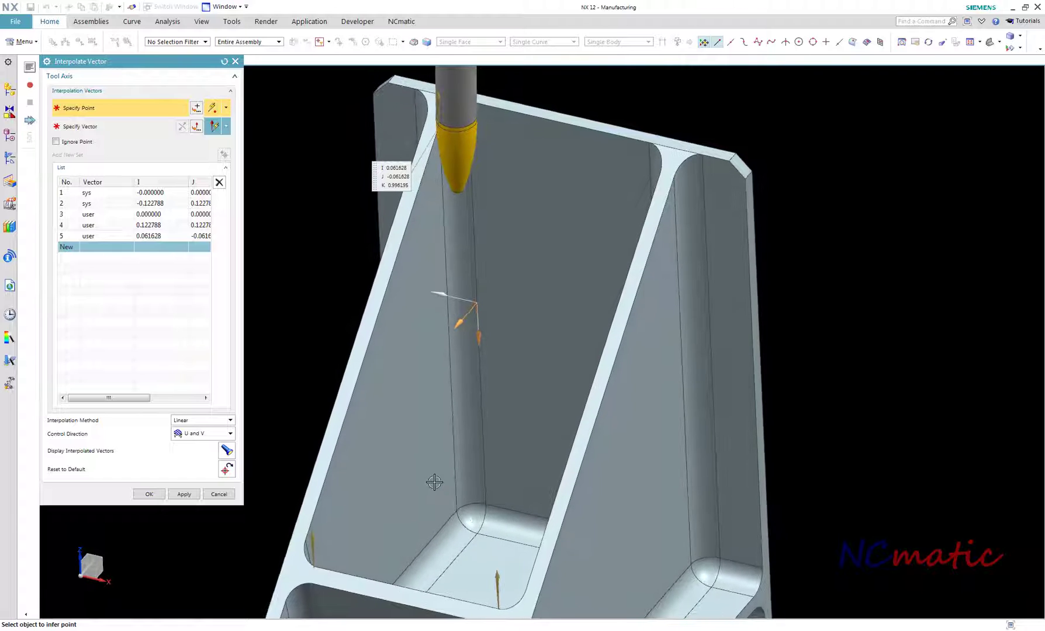
pyautogui.click(456, 511)
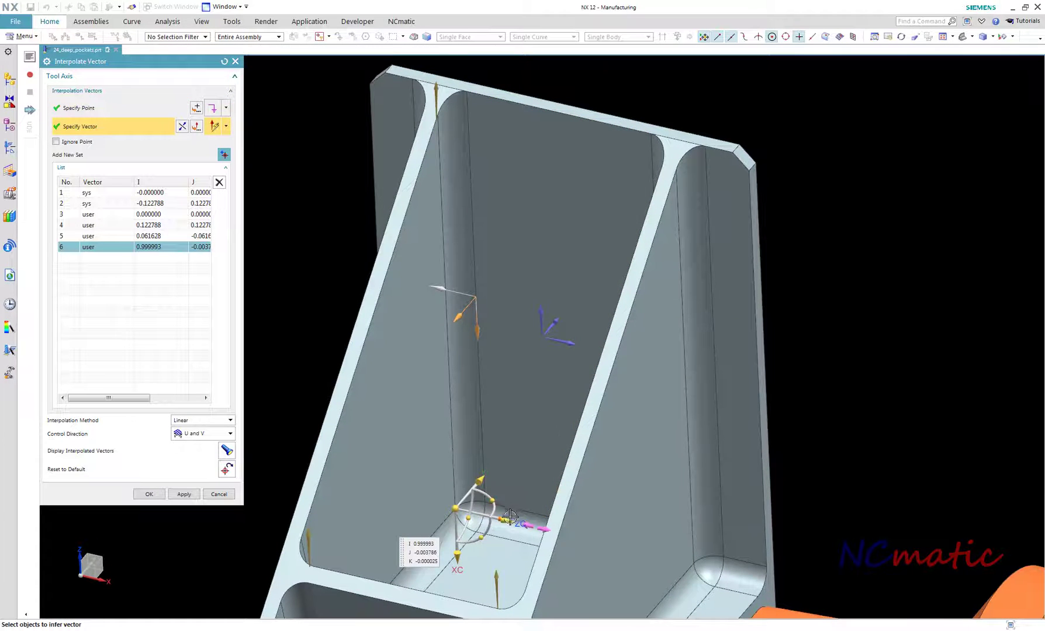
pyautogui.click(515, 563)
pyautogui.moveTo(513, 540); pyautogui.dragTo(528, 501, button='middle')
# - Turn the handles of vector 6 by -45° about ZC and tilt the vector 15° about its YC axis
pyautogui.moveTo(707, 471); pyautogui.dragTo(442, 402, button='middle')
pyautogui.moveTo(442, 402); pyautogui.dragTo(456, 414)
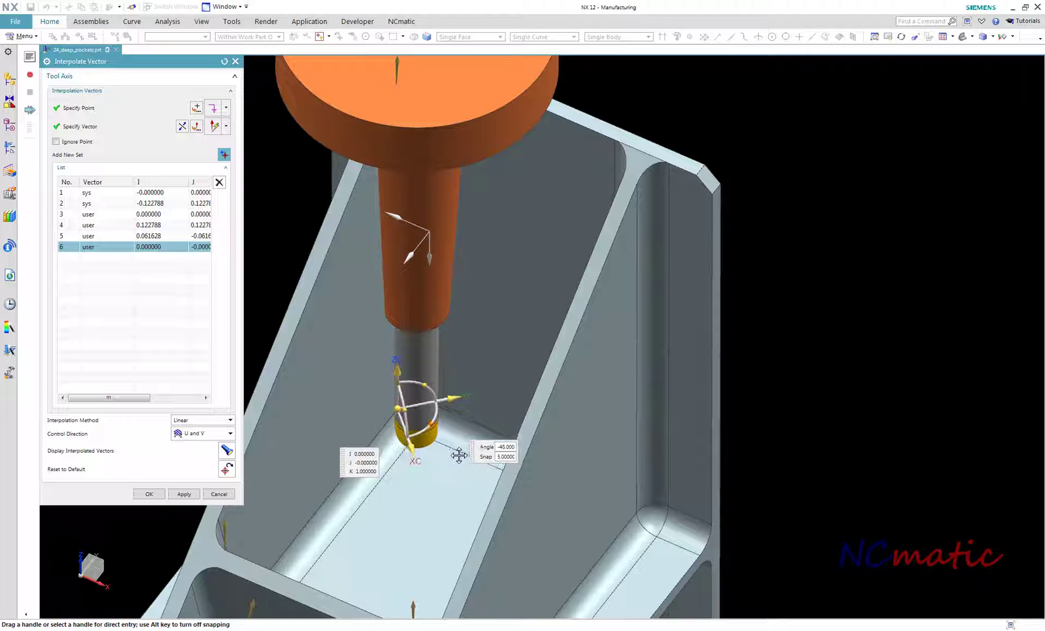
pyautogui.moveTo(459, 455); pyautogui.dragTo(523, 480, button='middle')
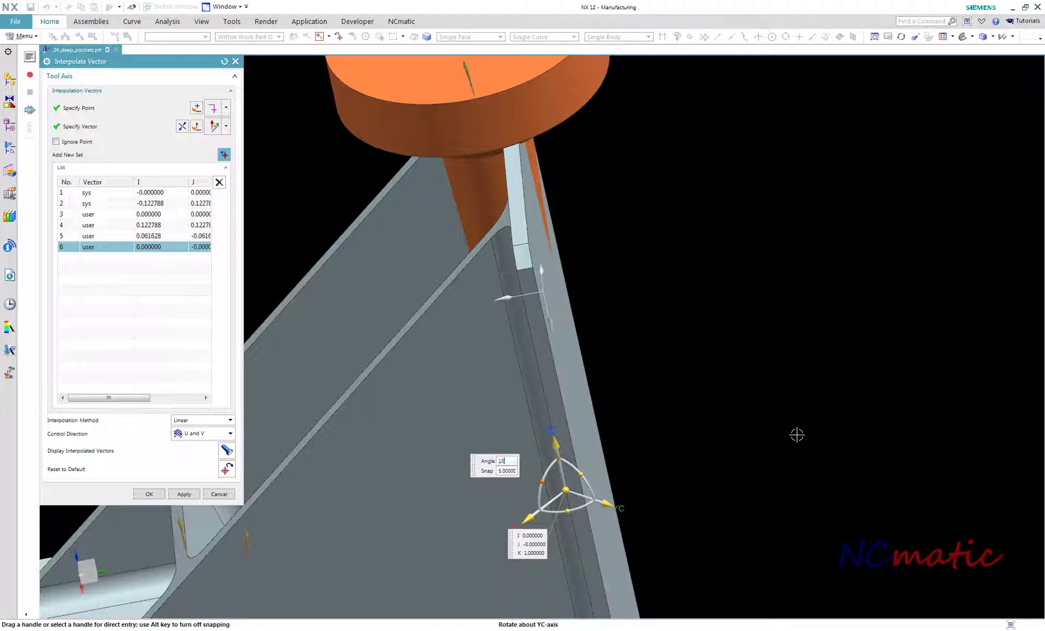
pyautogui.press('Return')
pyautogui.moveTo(798, 436); pyautogui.dragTo(248, 165, button='middle')
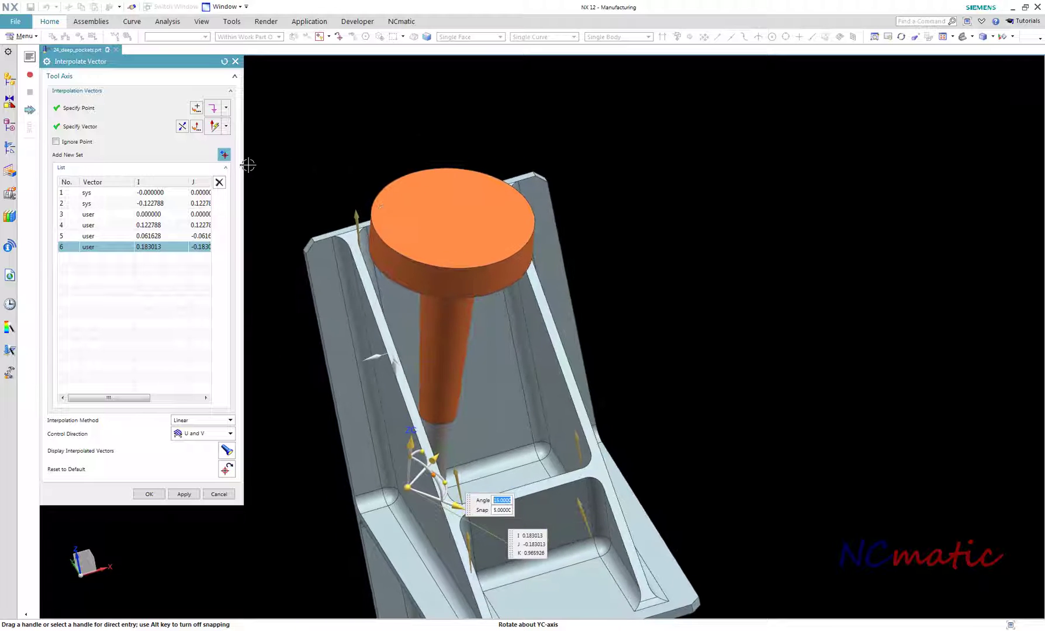
# - Add interpolation vector 7 at the upper end of the opposite blend edge beside the back plate and align it vertically
pyautogui.click(224, 155)
pyautogui.moveTo(444, 274); pyautogui.dragTo(662, 310, button='middle')
pyautogui.scroll(4, 484, 284)
pyautogui.click(485, 287)
pyautogui.click(654, 294)
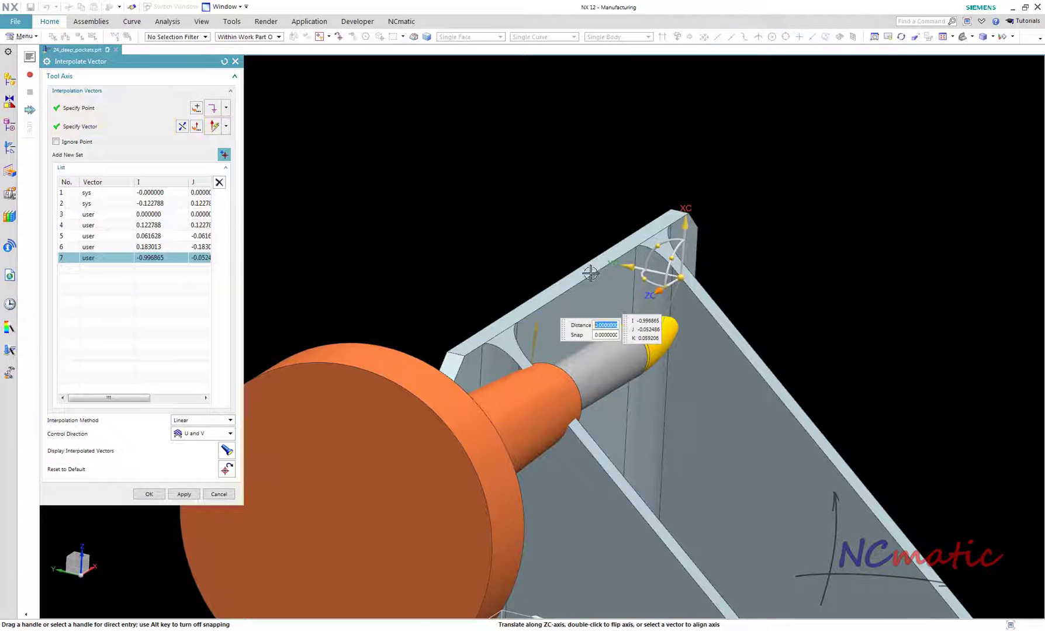
pyautogui.moveTo(631, 266); pyautogui.dragTo(604, 363, button='middle')
pyautogui.moveTo(627, 404); pyautogui.dragTo(704, 296, button='middle')
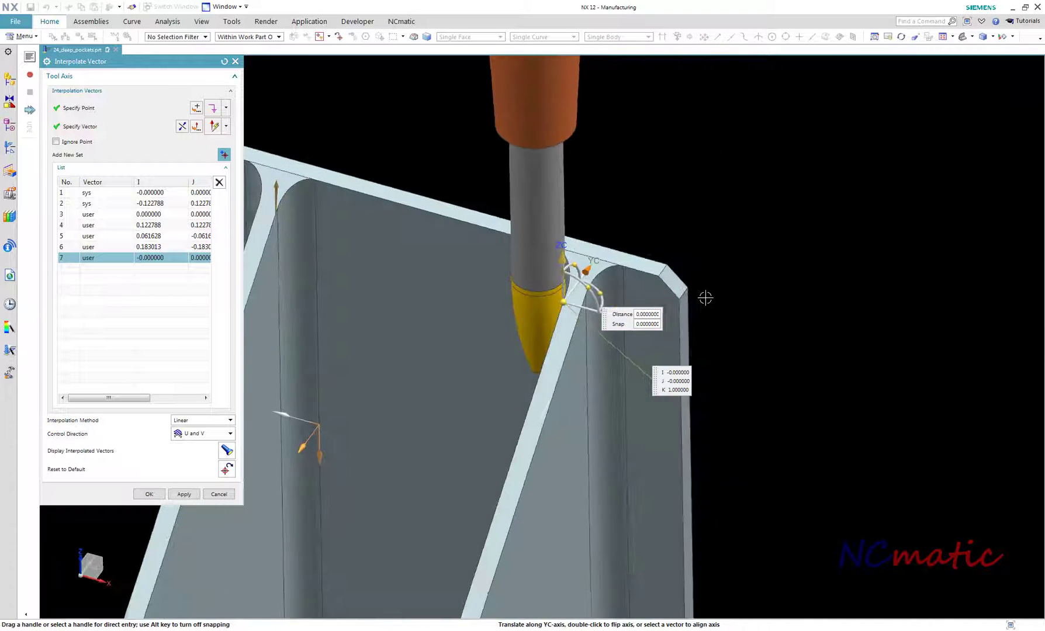
# - Turn the handles of vector 7 by -45° about ZC and tilt the vector 5° about its XC axis
pyautogui.moveTo(602, 299); pyautogui.dragTo(604, 316)
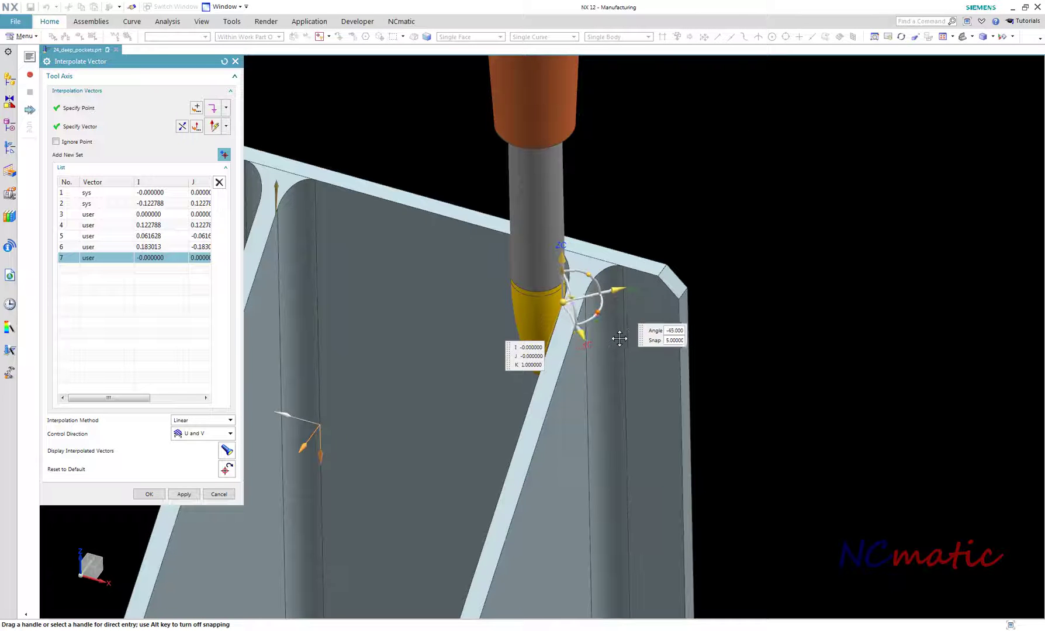
pyautogui.moveTo(615, 266); pyautogui.dragTo(584, 268, button='middle')
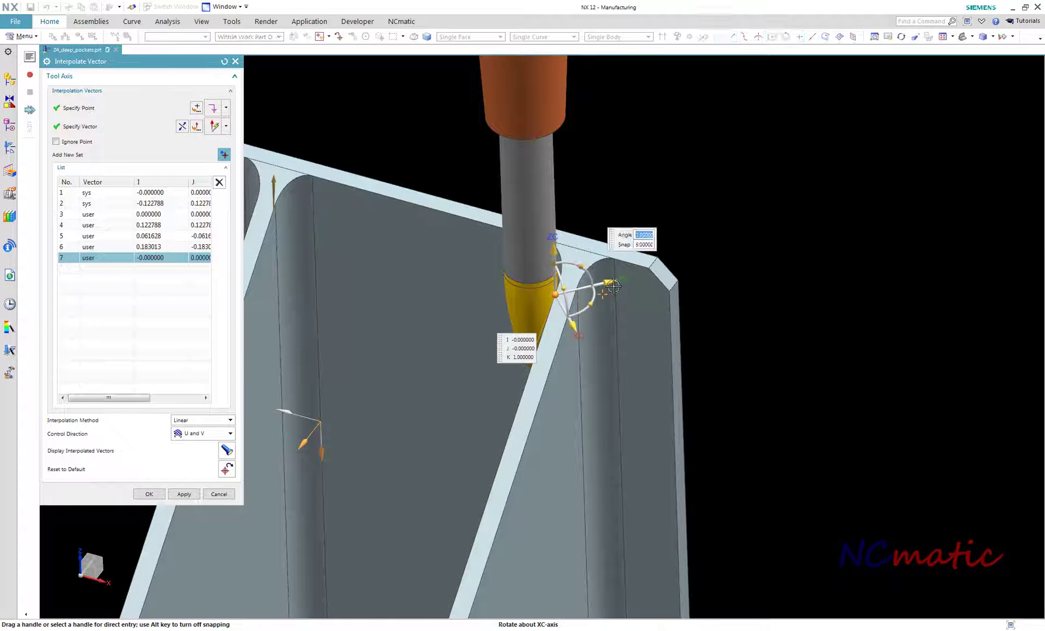
pyautogui.press('Return')
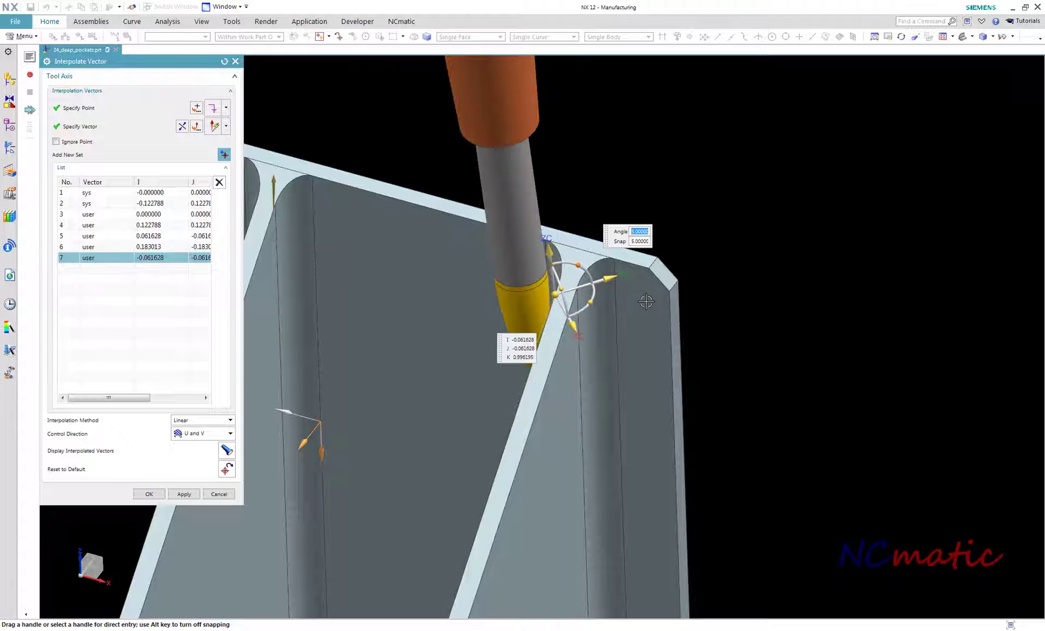
pyautogui.moveTo(646, 301); pyautogui.dragTo(641, 246, button='middle')
# - Add interpolation vector 8 at the lower end of the opposite blend edge beside the back plate and align it vertically
pyautogui.middleClick(642, 246)
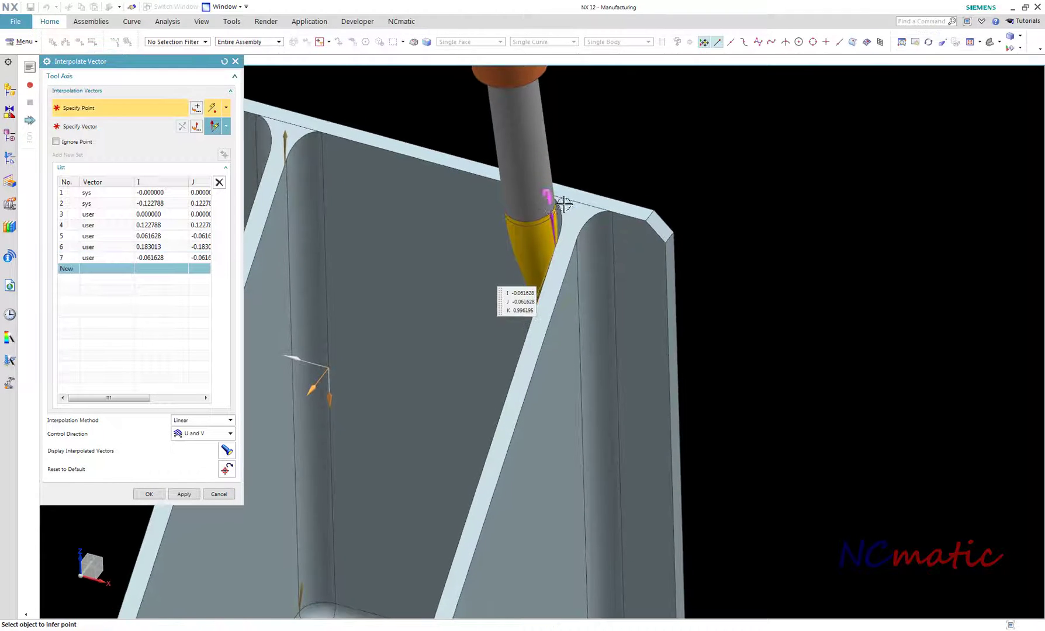
pyautogui.scroll(-4, 564, 204)
pyautogui.moveTo(564, 204); pyautogui.dragTo(587, 345, button='middle')
pyautogui.scroll(2, 470, 346)
pyautogui.click(470, 347)
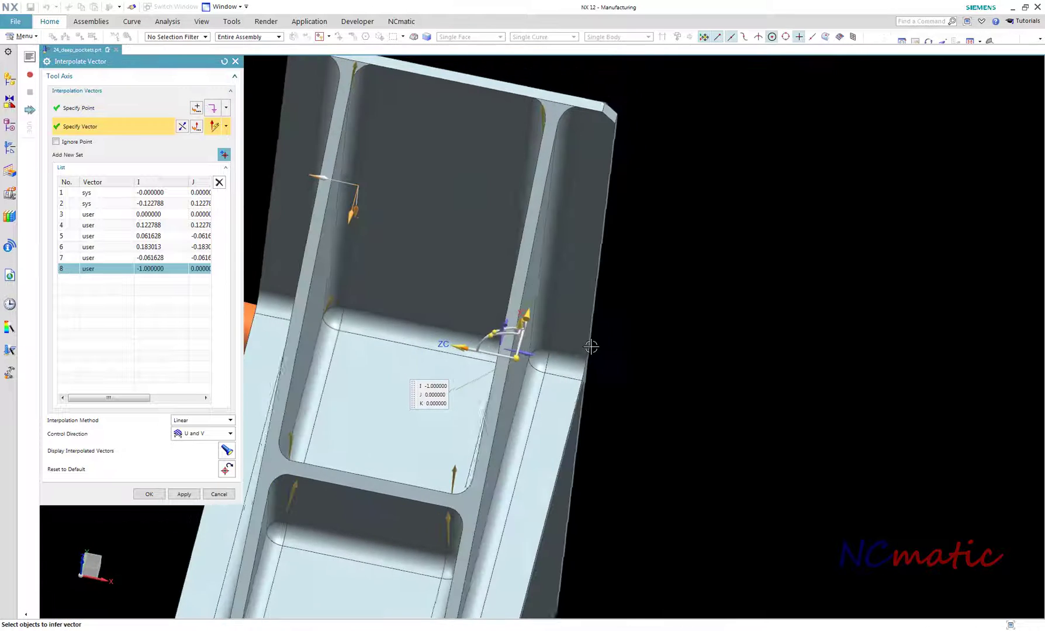
pyautogui.click(460, 342)
pyautogui.click(534, 373)
pyautogui.moveTo(534, 373); pyautogui.dragTo(564, 388, button='middle')
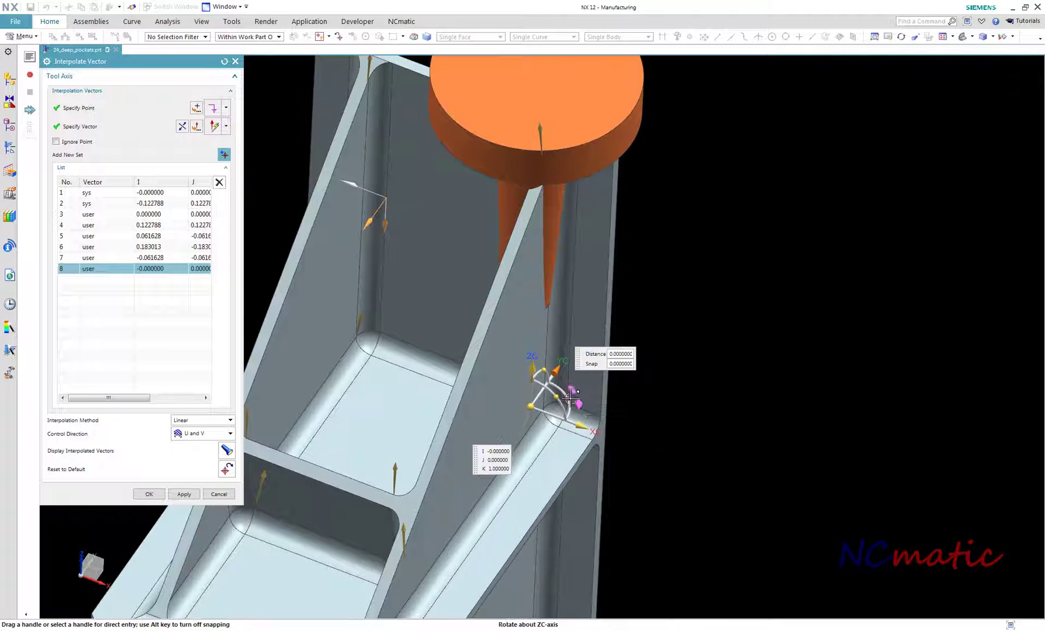
# - Turn the handles of vector 8 by 45° about ZC, tilt it -15° about YC and accept the interpolation vectors
pyautogui.moveTo(582, 384); pyautogui.dragTo(576, 367)
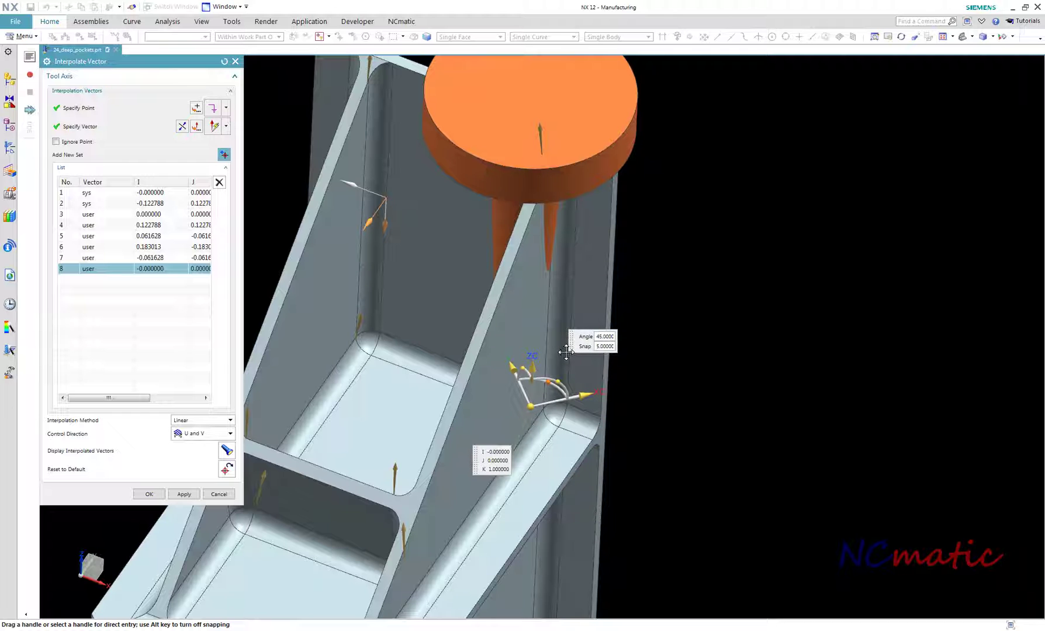
pyautogui.moveTo(713, 388); pyautogui.dragTo(339, 518, button='middle')
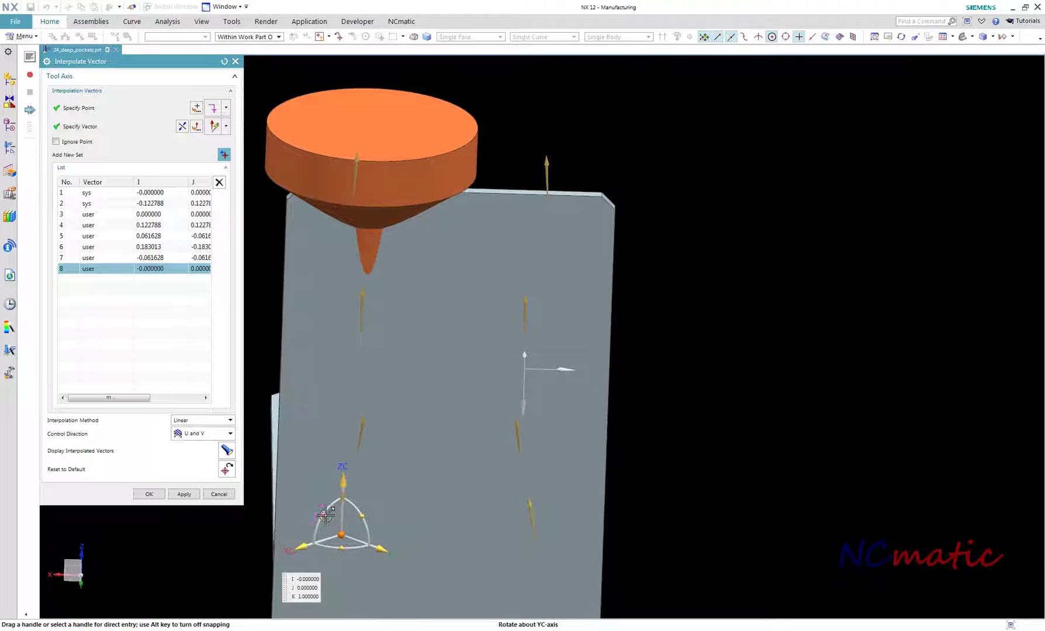
pyautogui.moveTo(498, 506); pyautogui.dragTo(251, 506, button='middle')
pyautogui.press('Return')
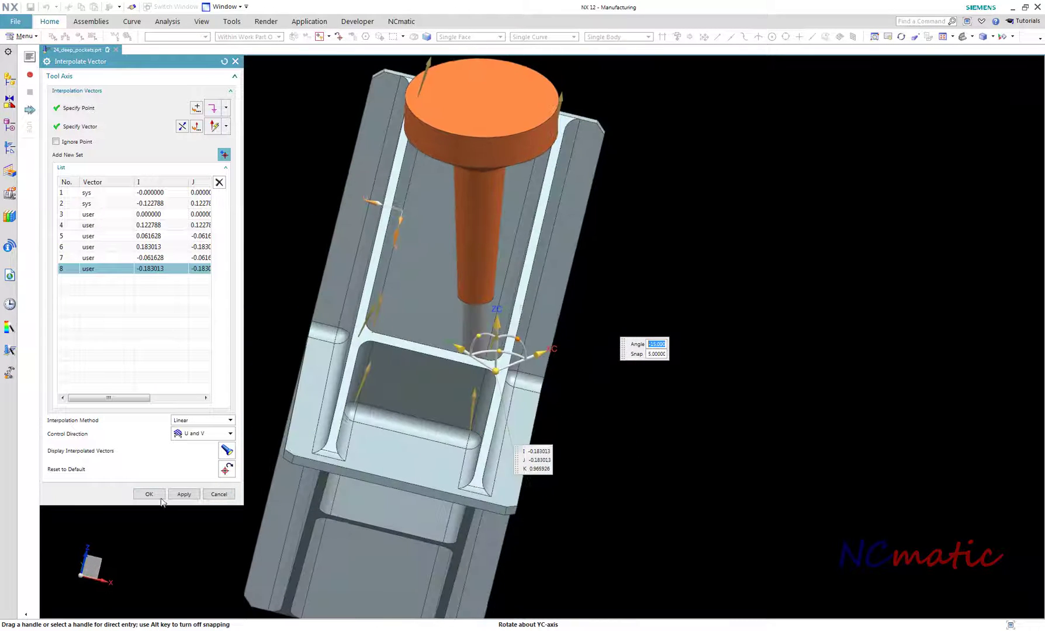
pyautogui.click(150, 497)
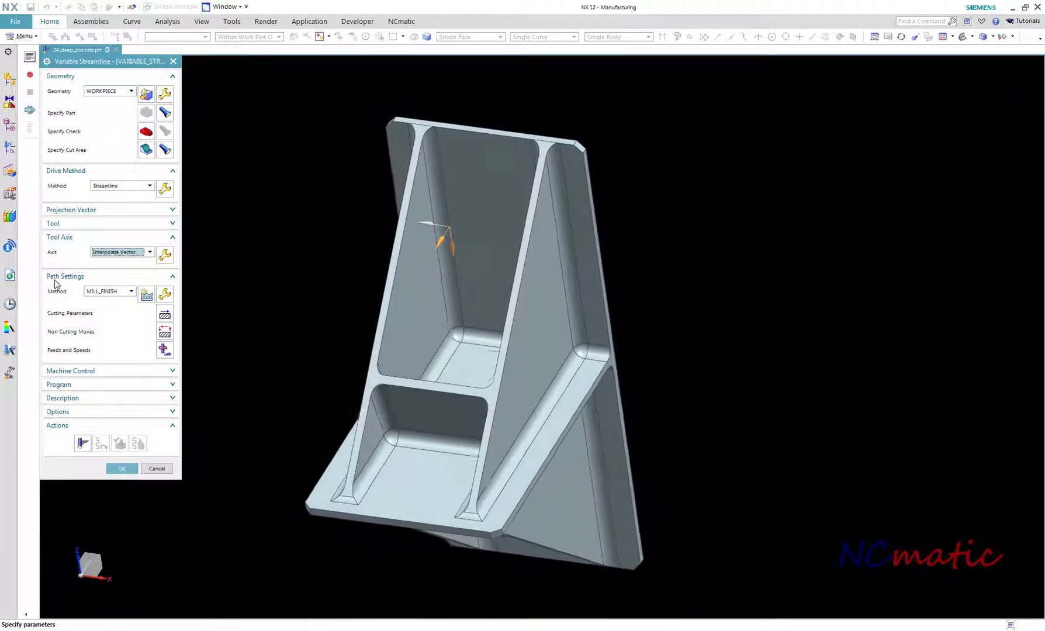
# - Generate the tool path and inspect the tool position on the uppermost pass along the back wall
pyautogui.click(82, 446)
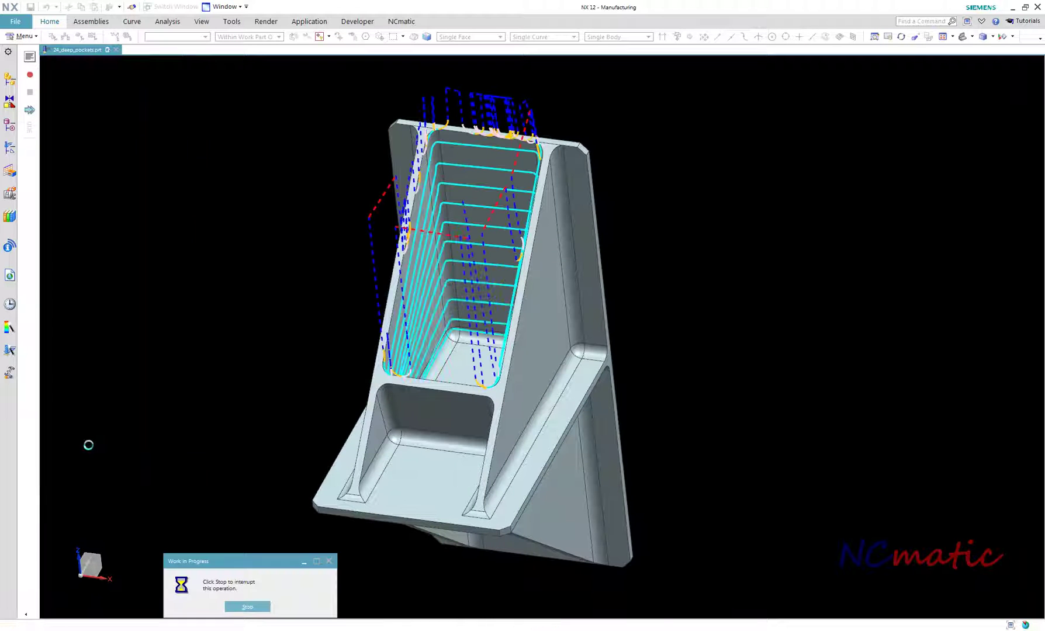
pyautogui.scroll(2, 506, 197)
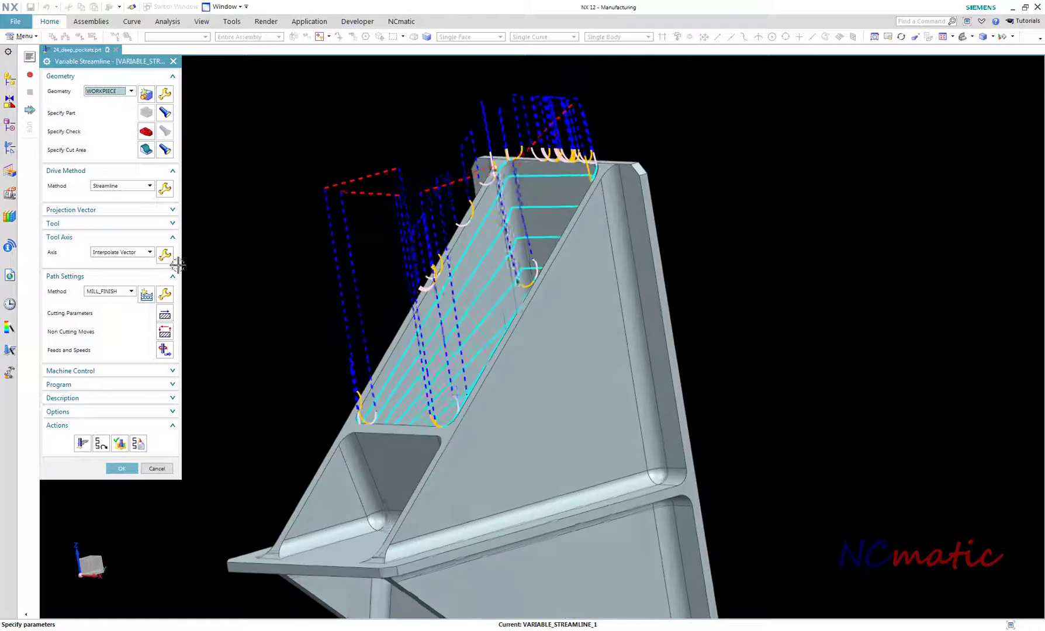
pyautogui.click(119, 445)
pyautogui.scroll(2, 544, 180)
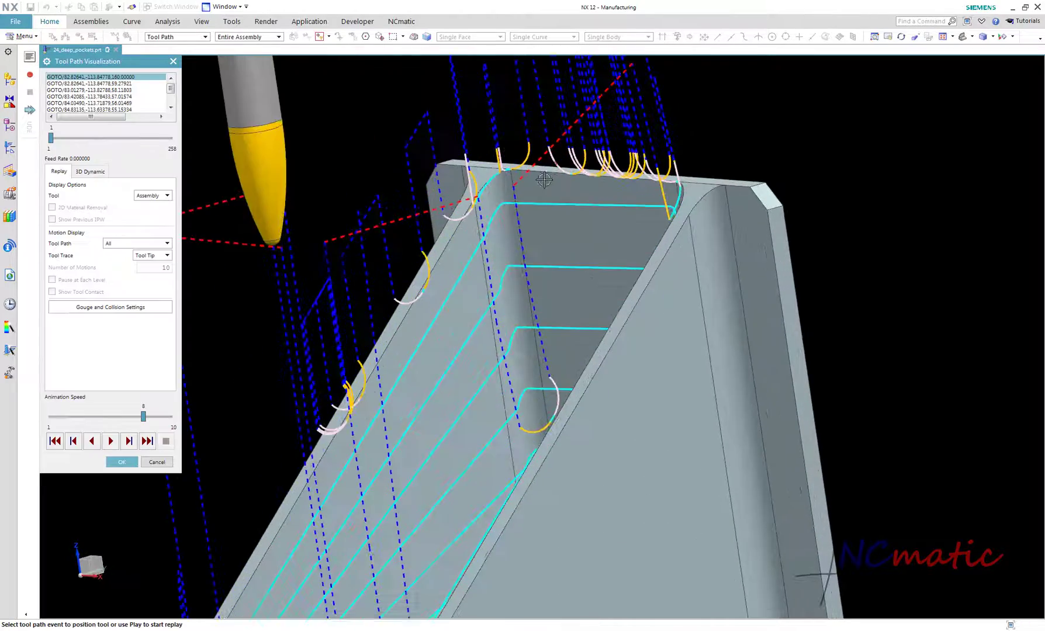
pyautogui.click(549, 204)
pyautogui.moveTo(672, 245); pyautogui.dragTo(633, 255, button='middle')
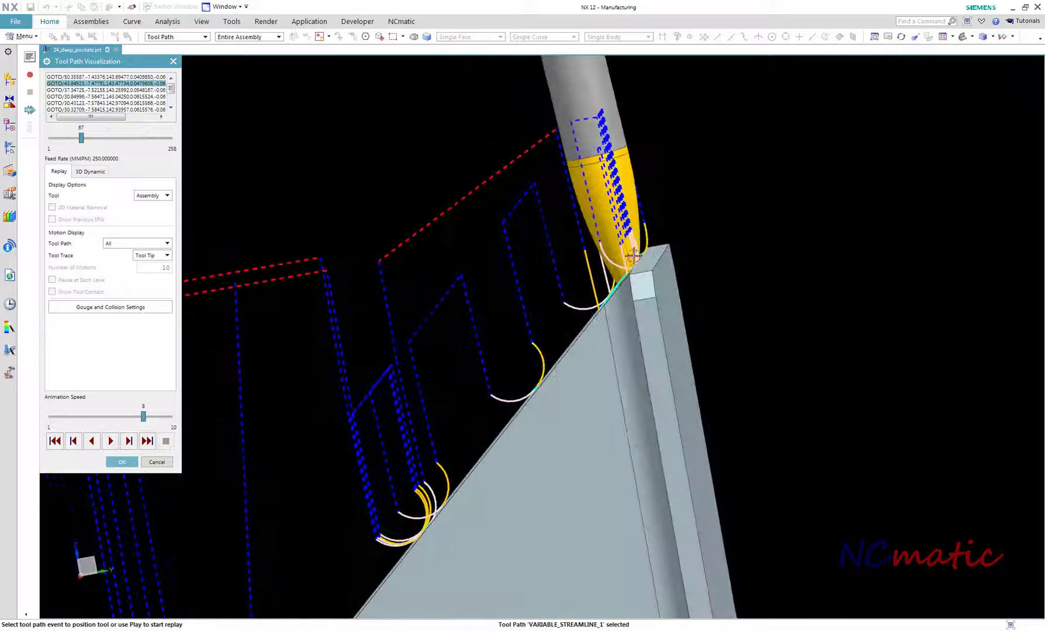
pyautogui.moveTo(631, 178); pyautogui.dragTo(467, 345, button='middle')
pyautogui.click(121, 463)
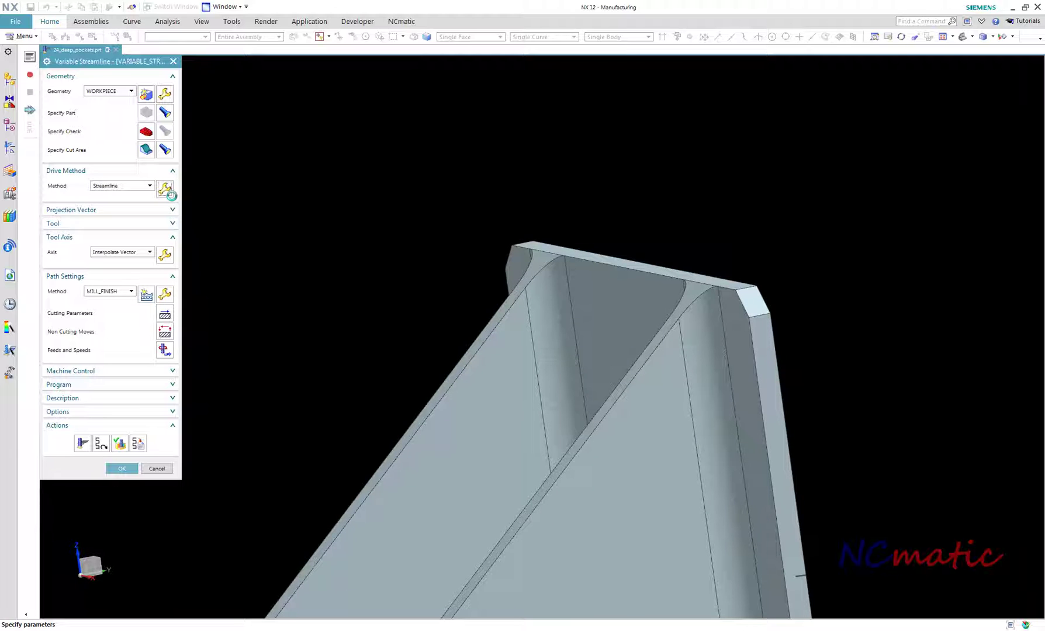
# - Adjust the Start Step % under the streamline drive's Trim and Extend settings and regenerate the tool path
pyautogui.click(165, 188)
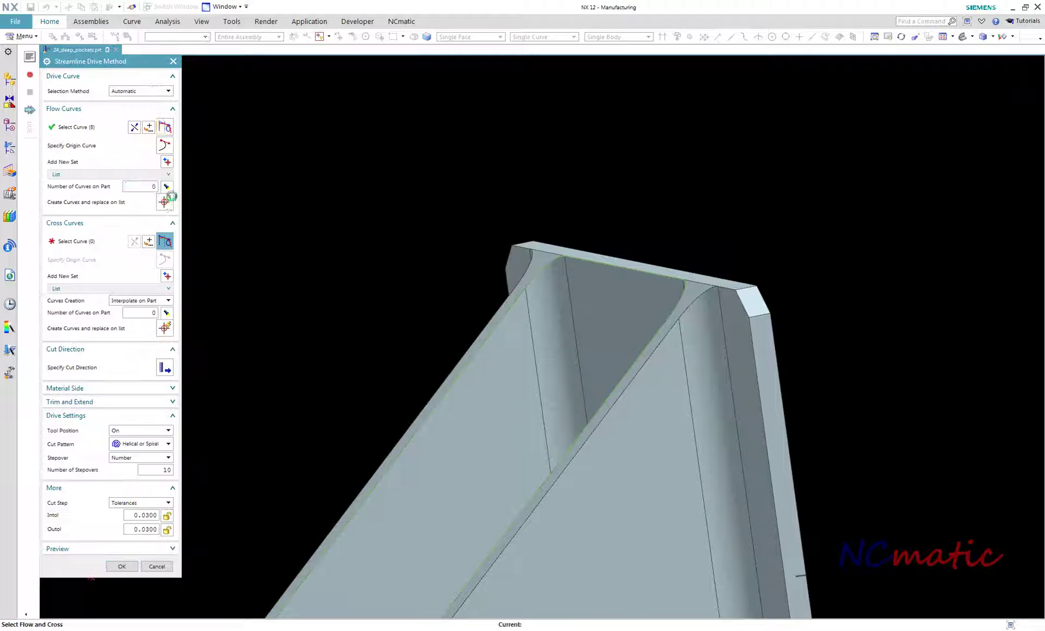
pyautogui.click(112, 402)
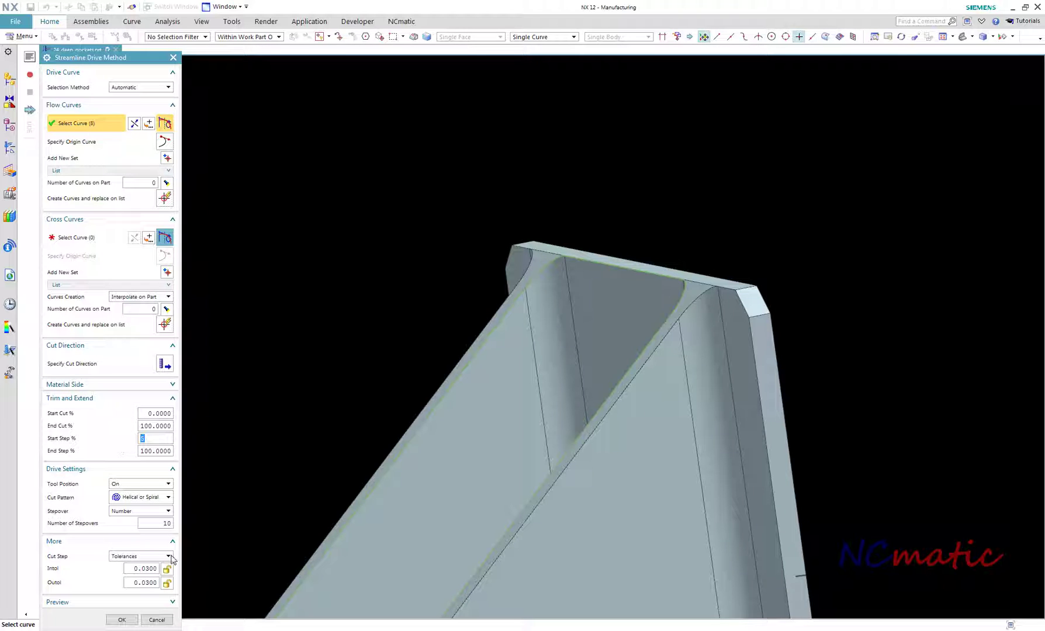
pyautogui.moveTo(503, 335); pyautogui.dragTo(495, 265, button='middle')
pyautogui.scroll(-3, 485, 262)
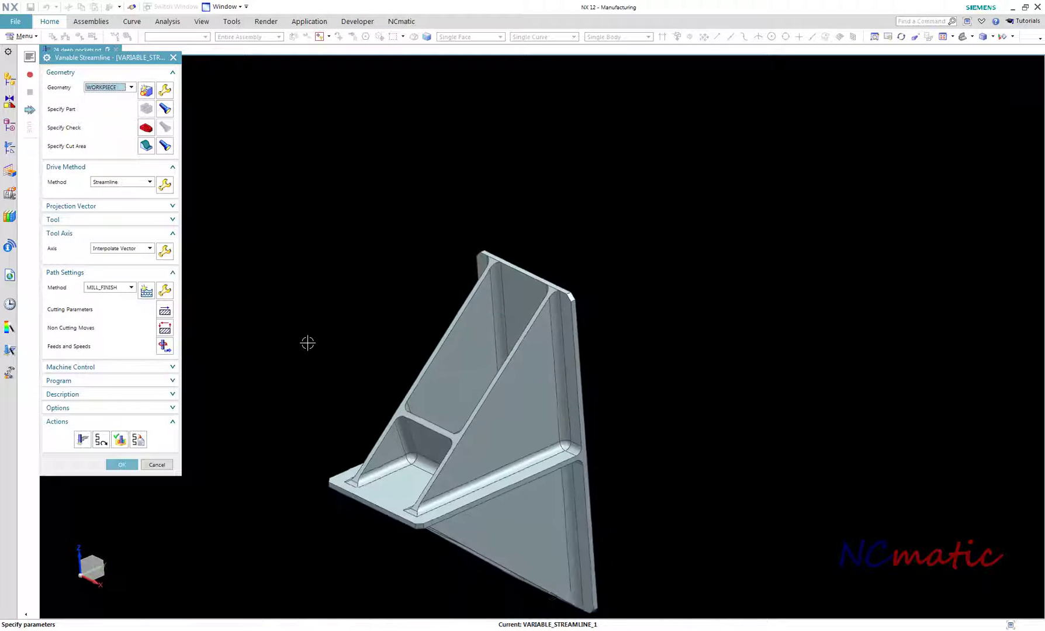
pyautogui.click(87, 443)
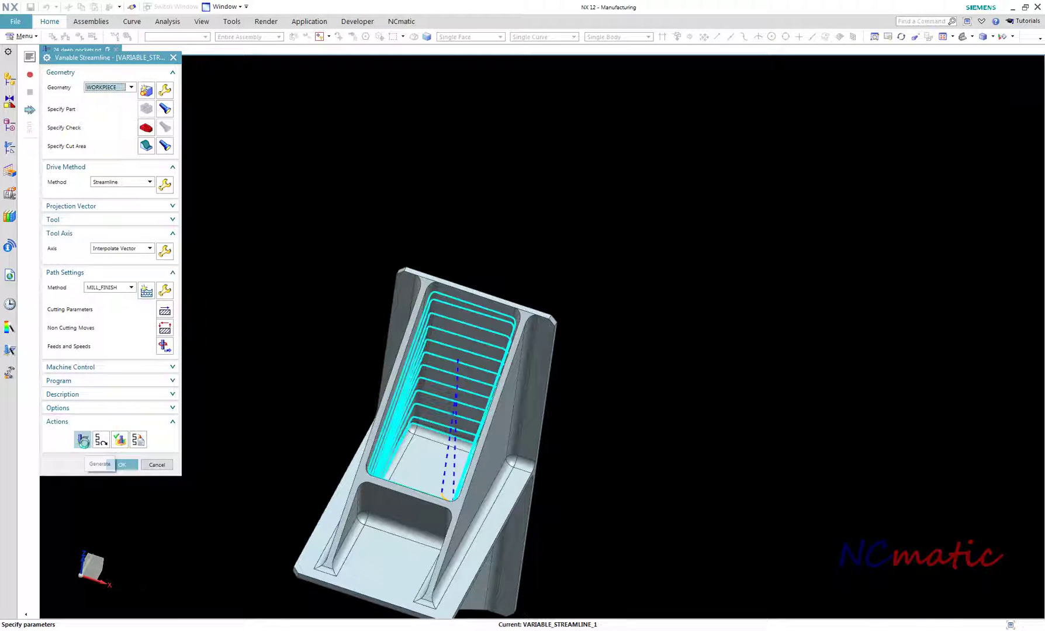
# - Replay the complete tool path with the tool assembly displayed and accept the Variable Streamline operation
pyautogui.click(120, 441)
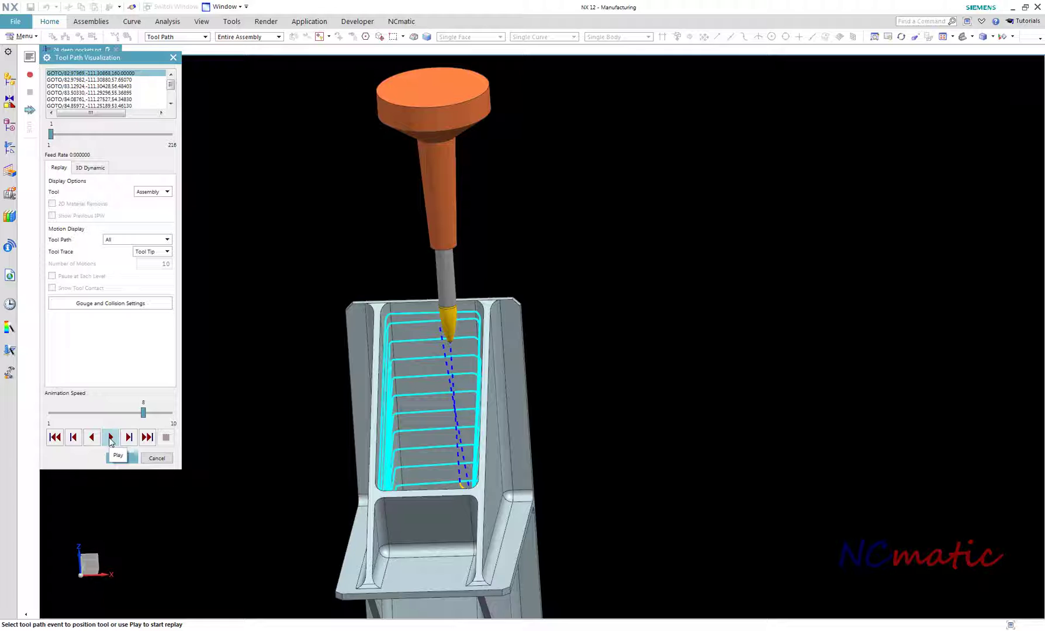
pyautogui.click(110, 439)
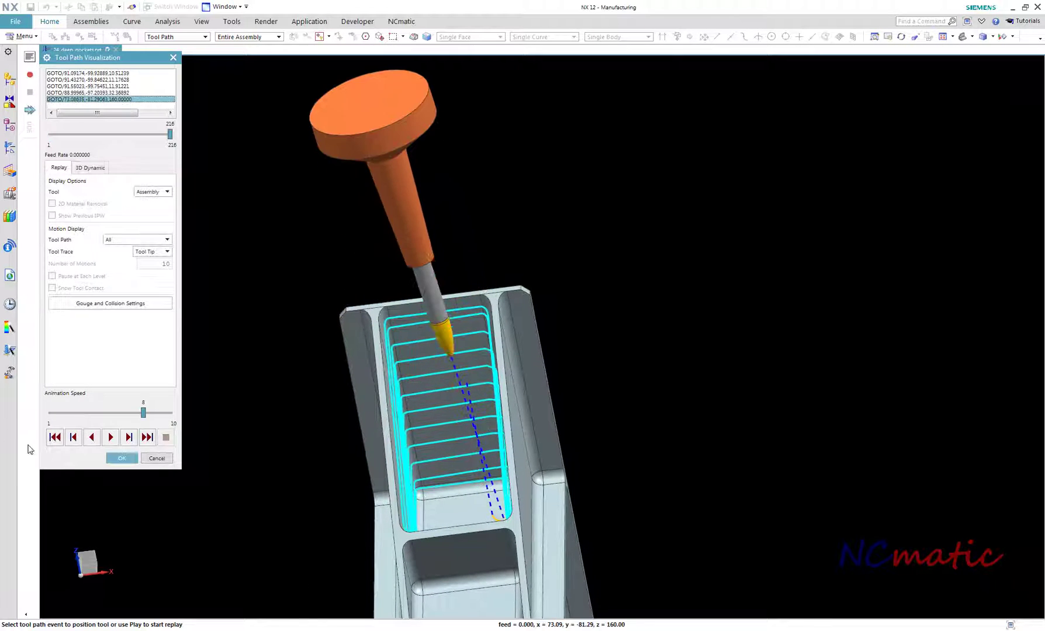
pyautogui.click(121, 459)
pyautogui.click(121, 463)
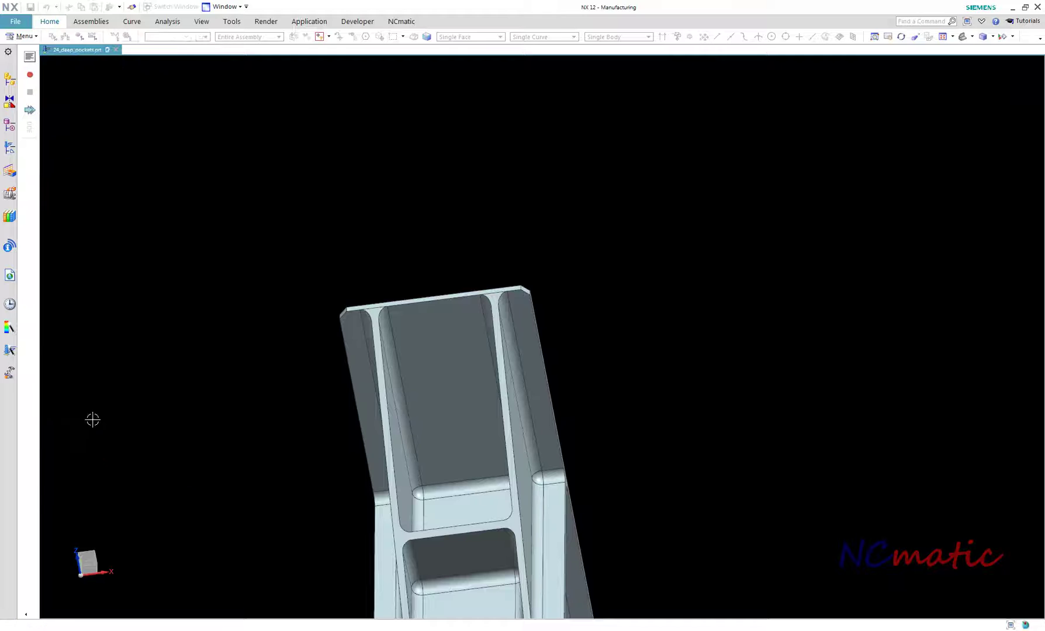
# - Run a gouge check on VARIABLE_STREAMLINE_1 with tool and holder collision checking enabled and review the report
pyautogui.click(14, 151)
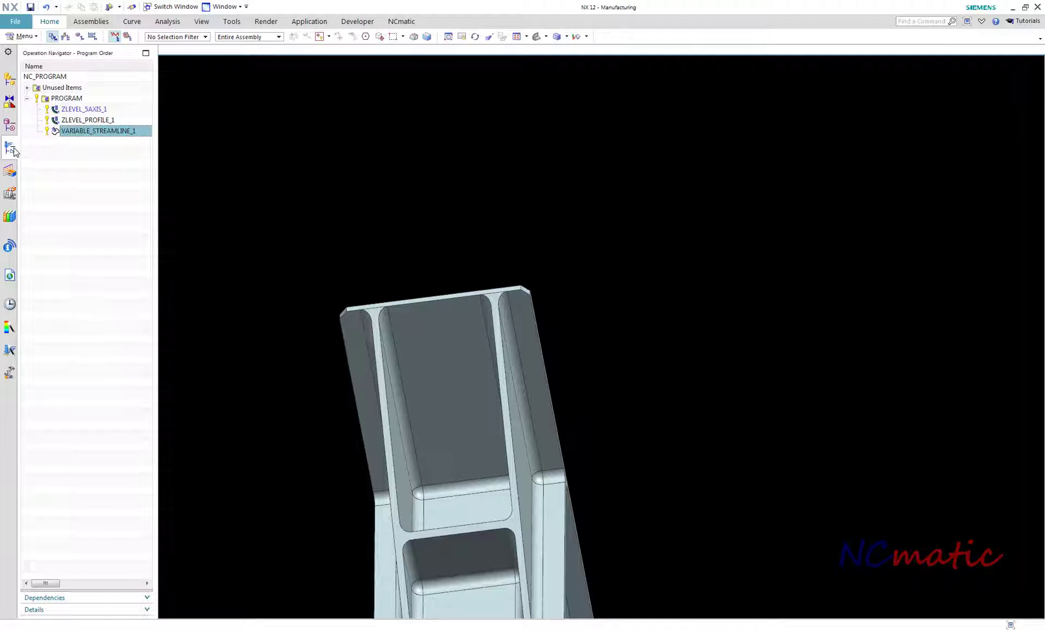
pyautogui.click(69, 165)
pyautogui.rightClick(87, 136)
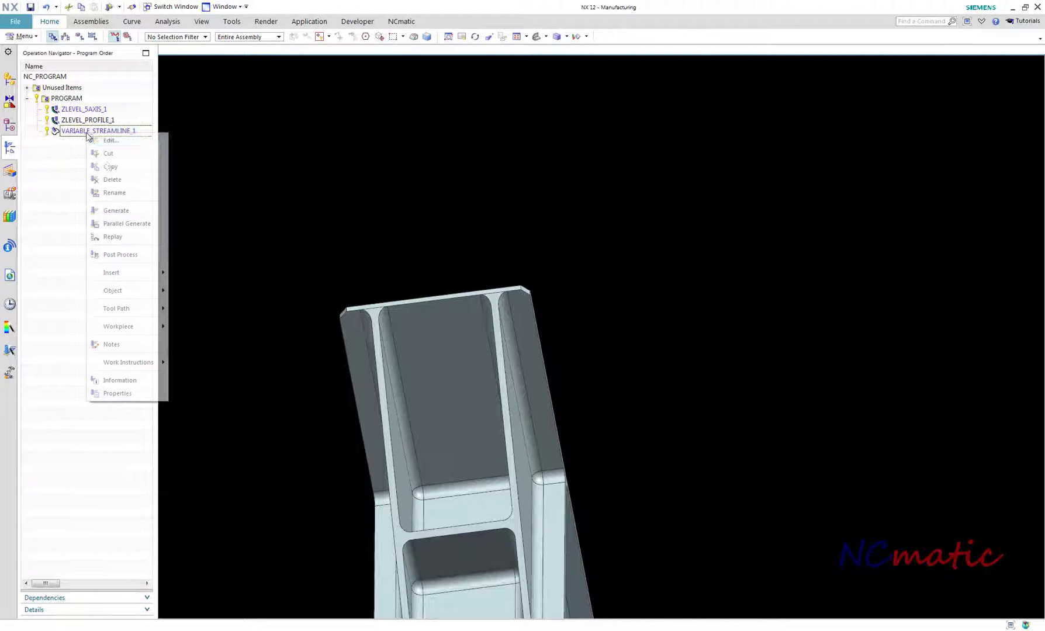
pyautogui.moveTo(131, 311)
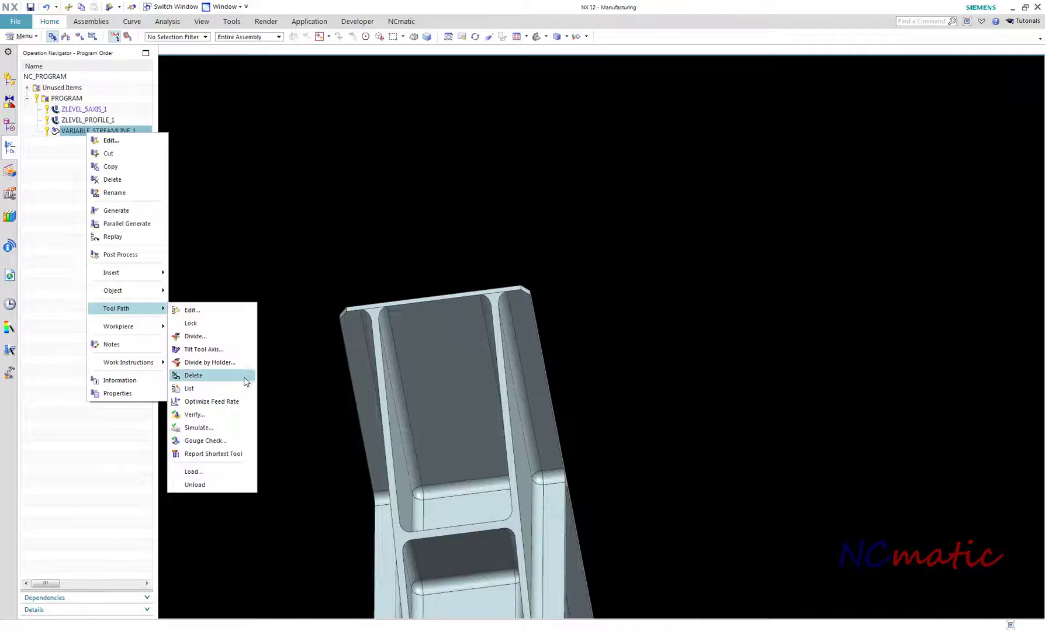
pyautogui.click(243, 441)
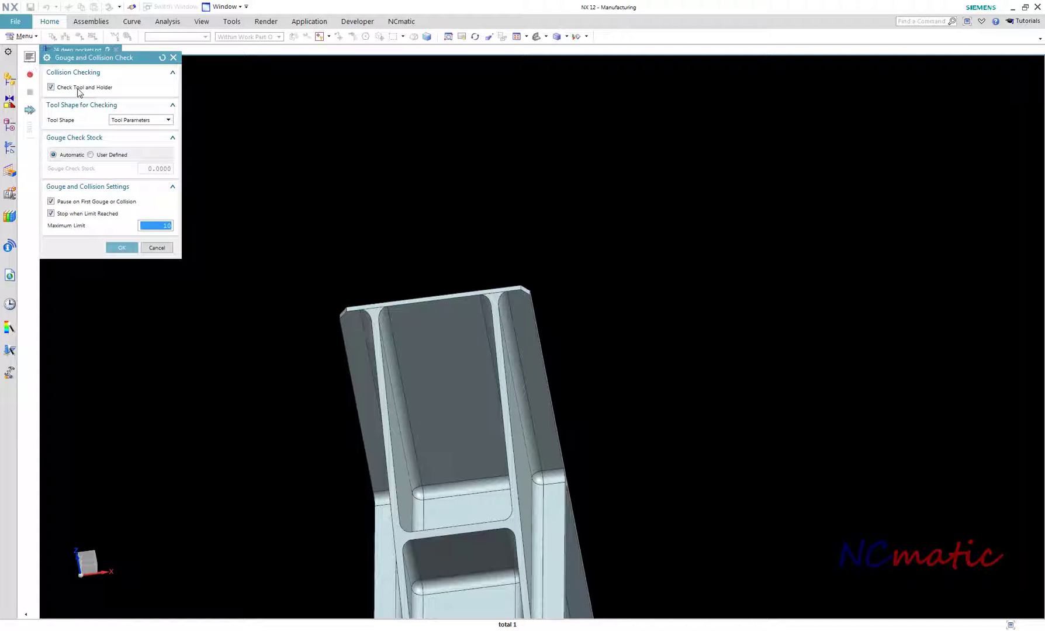
pyautogui.click(115, 249)
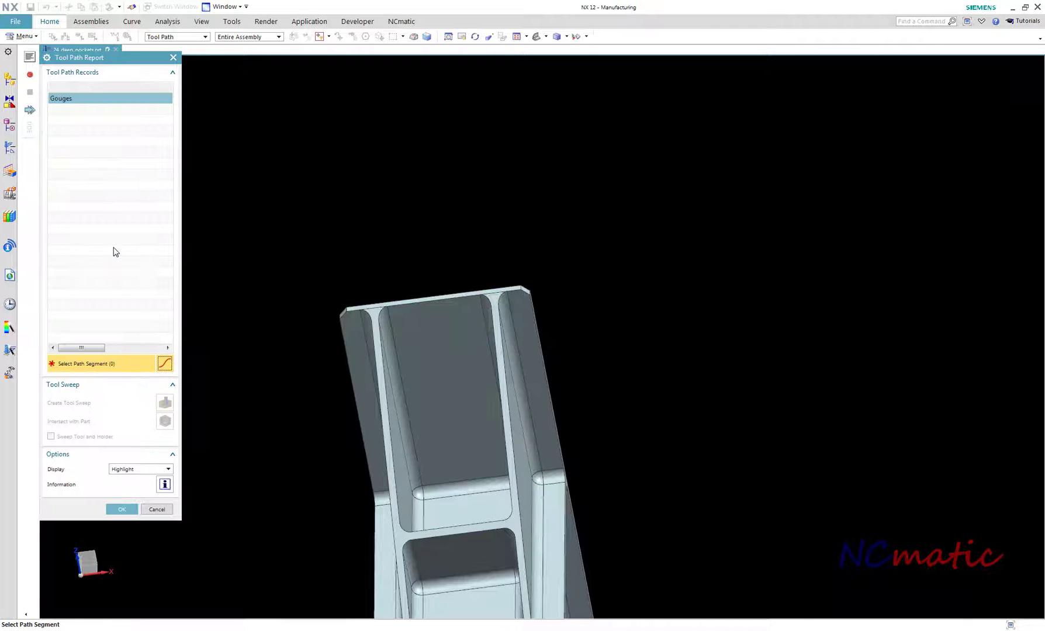
pyautogui.click(121, 510)
pyautogui.click(9, 149)
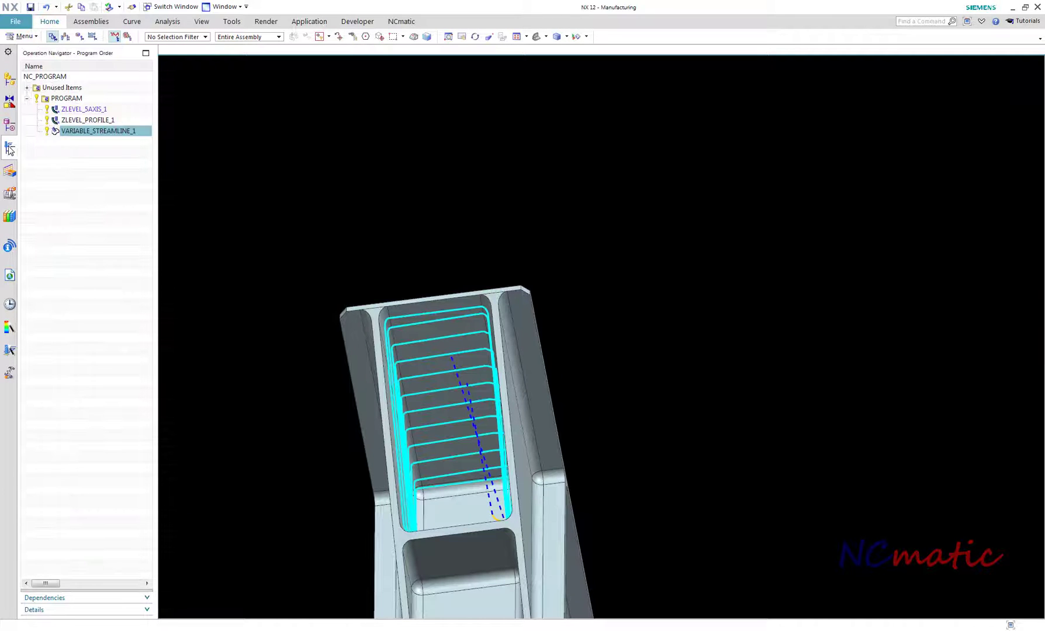
pyautogui.moveTo(156, 167); pyautogui.dragTo(163, 221)
pyautogui.click(122, 246)
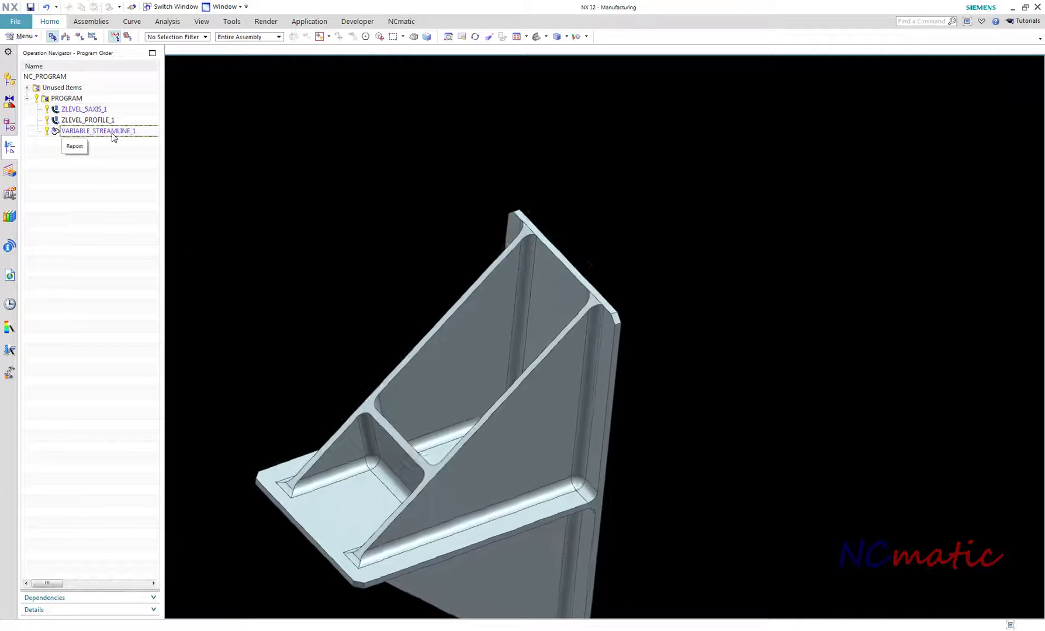
pyautogui.click(113, 130)
pyautogui.click(96, 201)
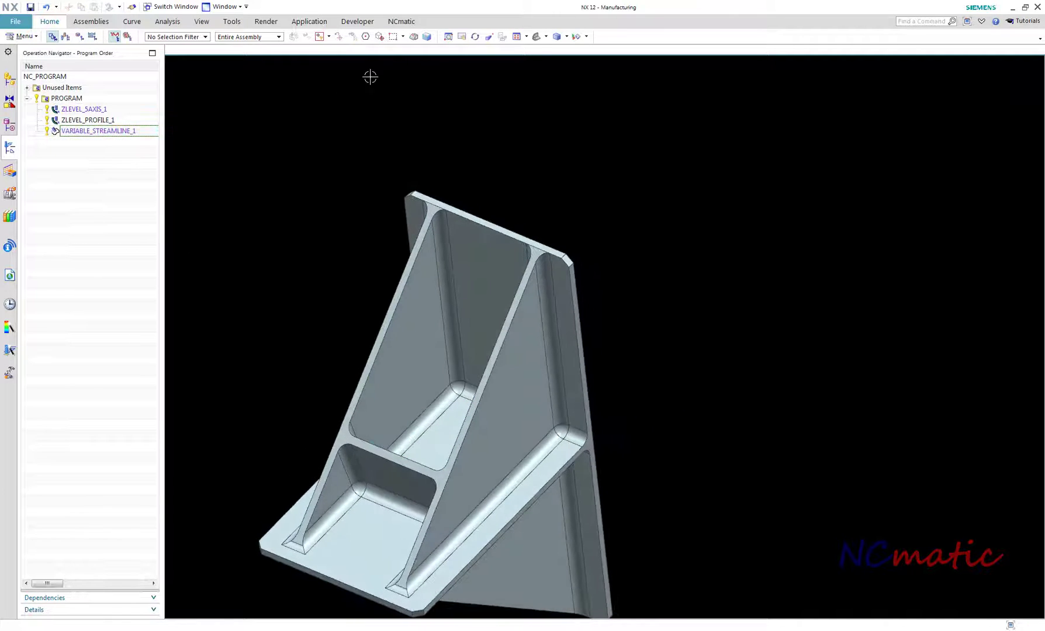
# - Display the ZLEVEL_PROFILE_1 tool path in the deep pocket of the part
pyautogui.click(536, 37)
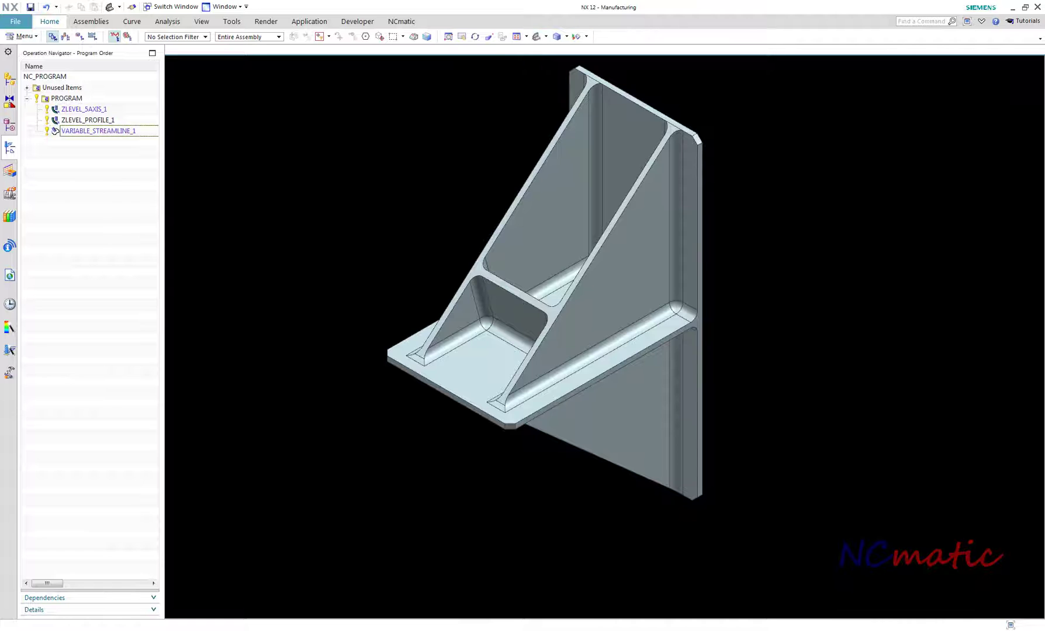
pyautogui.click(10, 147)
pyautogui.click(10, 149)
pyautogui.click(88, 120)
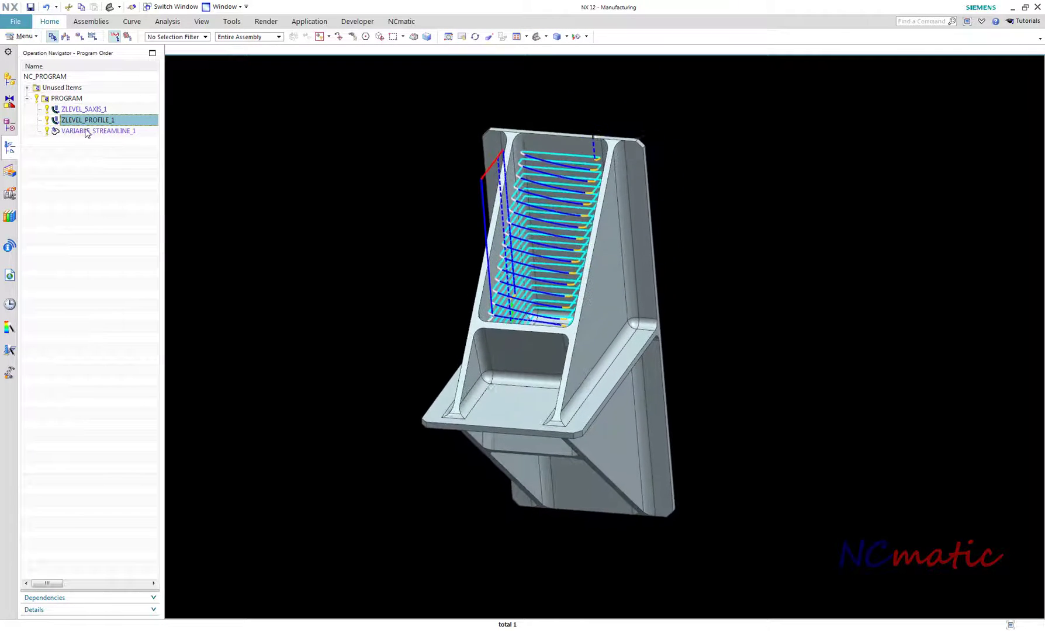
# - Verify the ZLEVEL_5AXIS_1 tool path and examine the ball-nose tool's contact with the pocket's side wall partway down
pyautogui.click(82, 110)
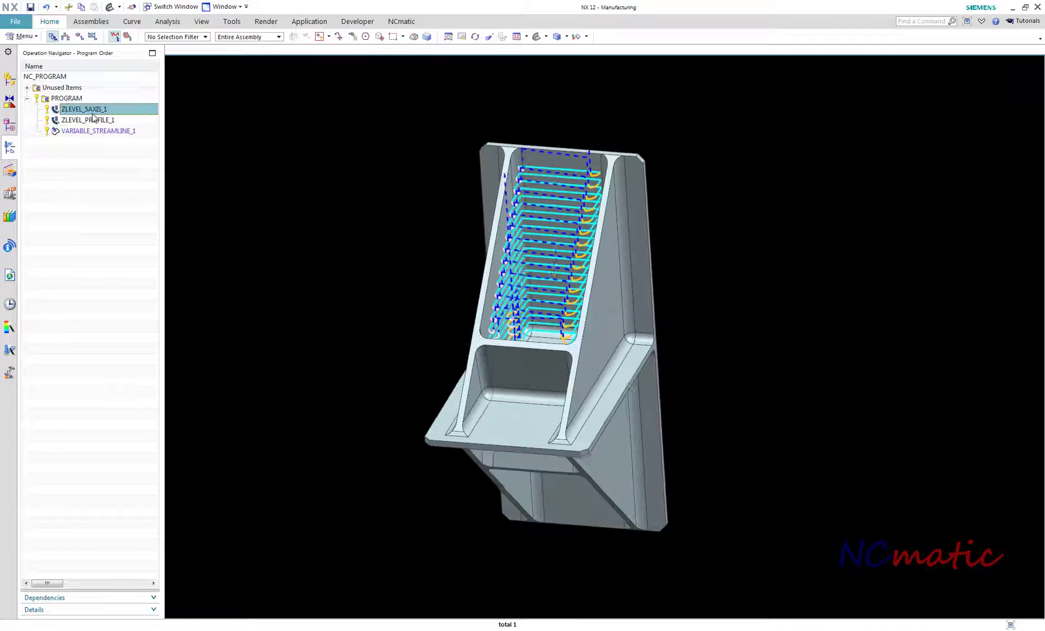
pyautogui.click(49, 23)
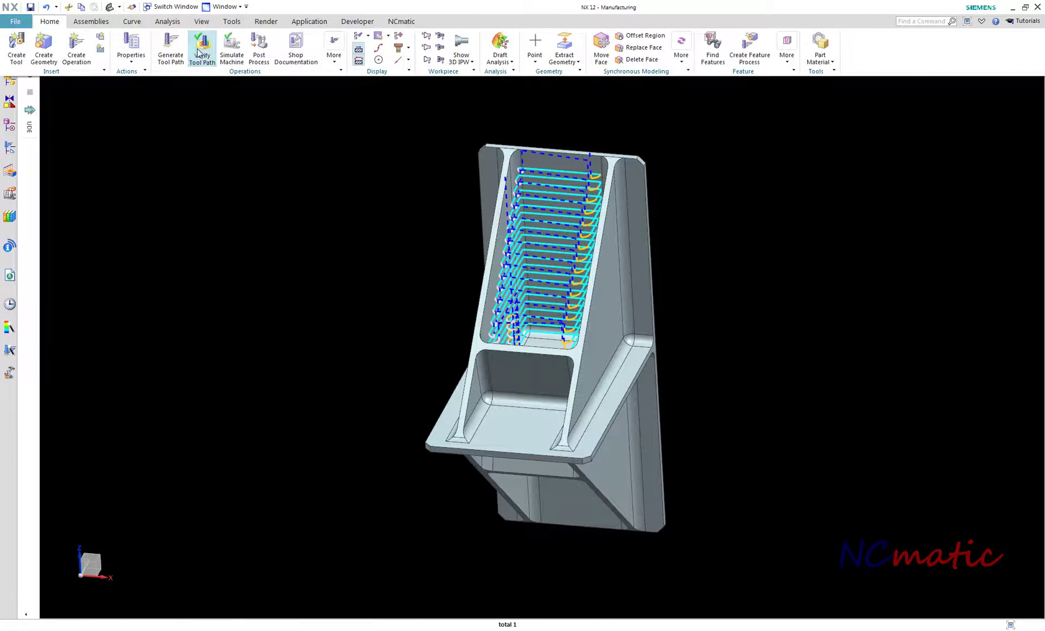
pyautogui.click(202, 49)
pyautogui.scroll(5, 551, 250)
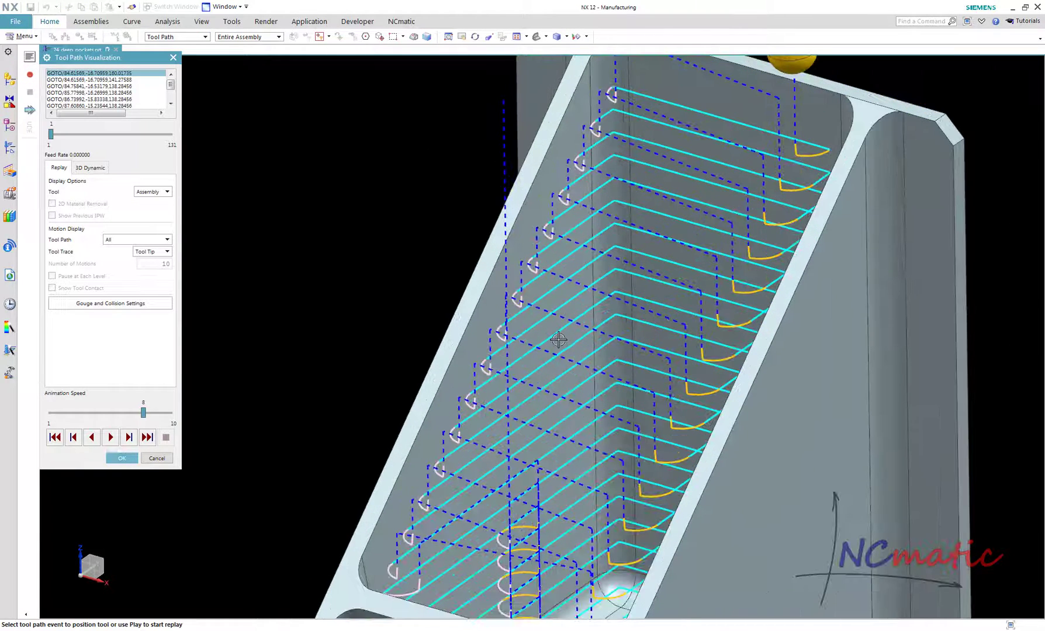
pyautogui.click(563, 331)
pyautogui.press('F8')
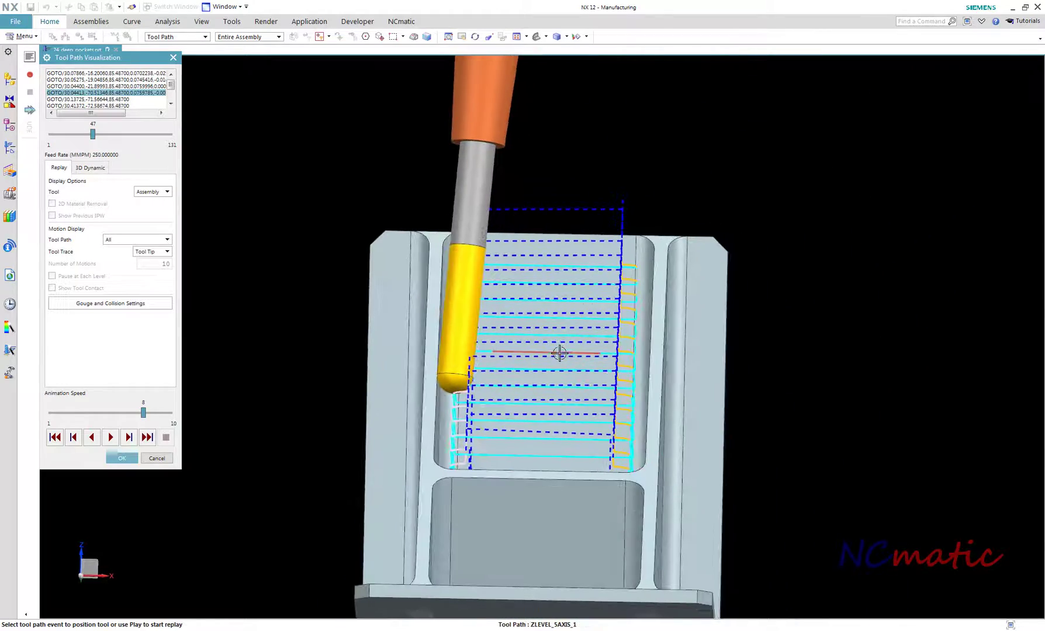
pyautogui.scroll(6, 403, 331)
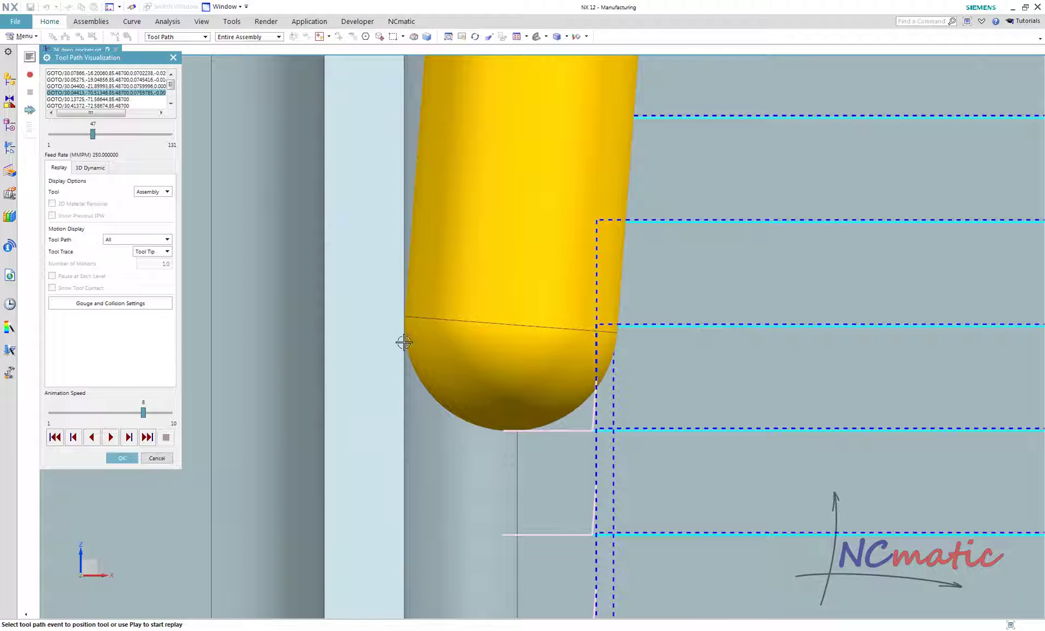
pyautogui.scroll(-6, 578, 322)
pyautogui.middleClick(332, 348)
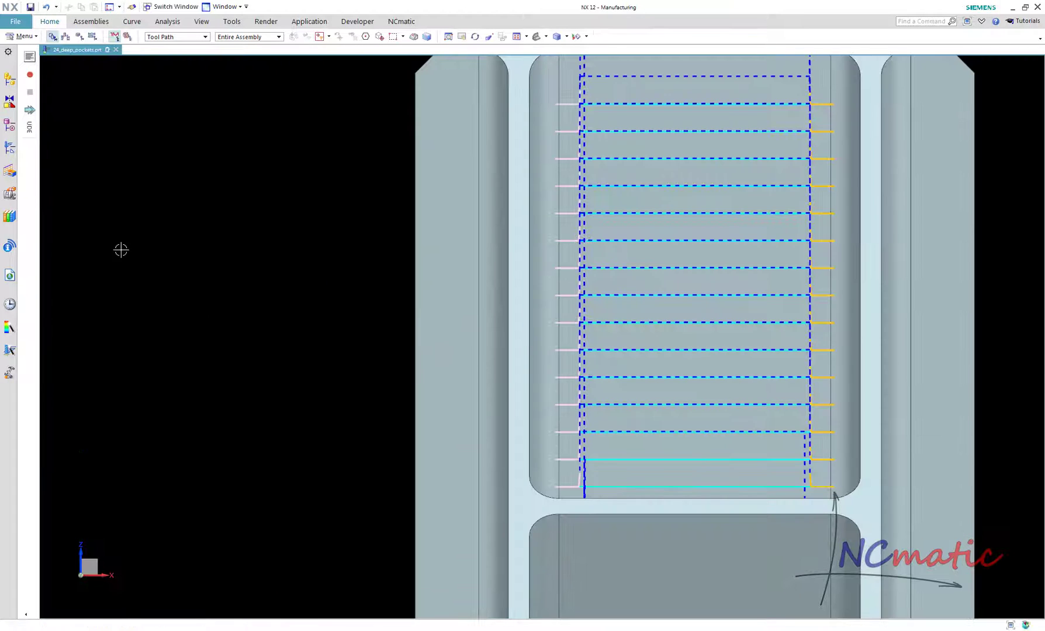
# - Verify the VARIABLE_STREAMLINE_1 tool path and position the tool assembly on passes along the pocket's side wall
pyautogui.click(10, 148)
pyautogui.click(92, 132)
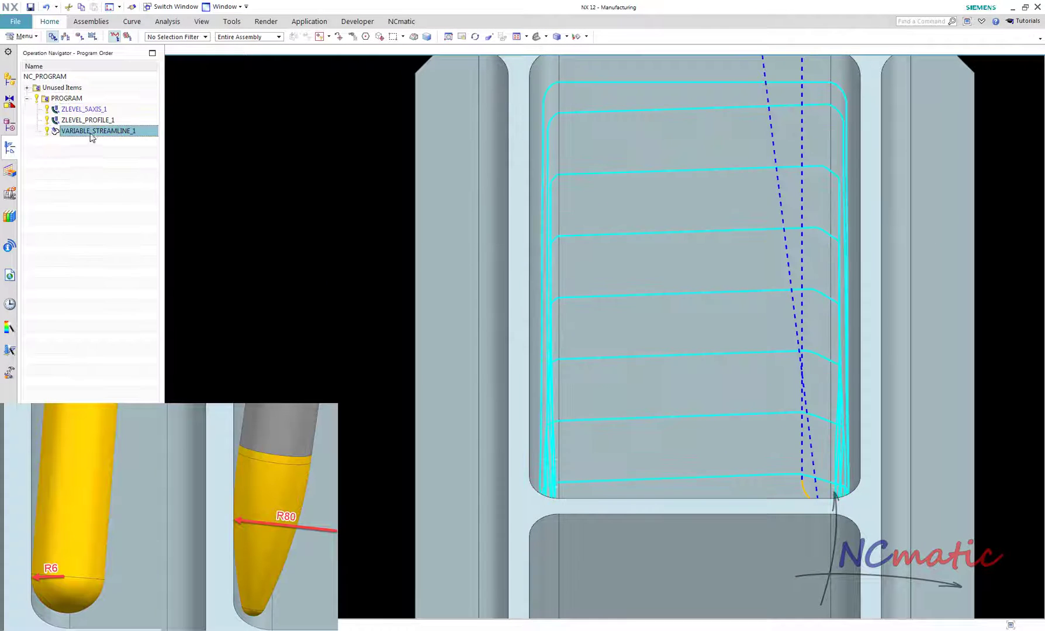
pyautogui.click(50, 21)
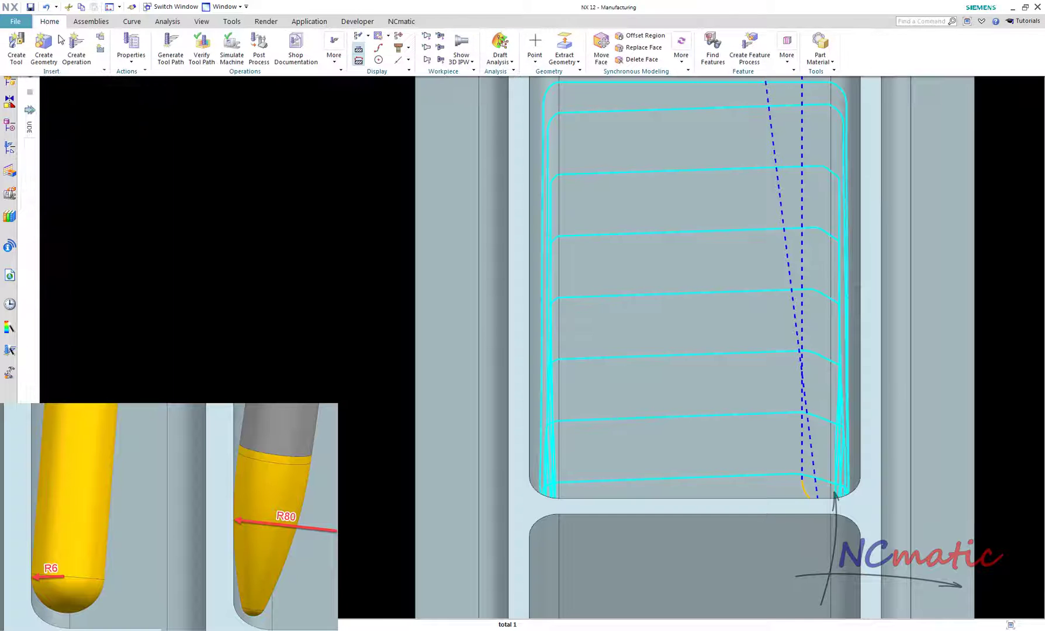
pyautogui.click(202, 57)
pyautogui.moveTo(528, 322); pyautogui.dragTo(573, 319, button='middle')
pyautogui.click(604, 320)
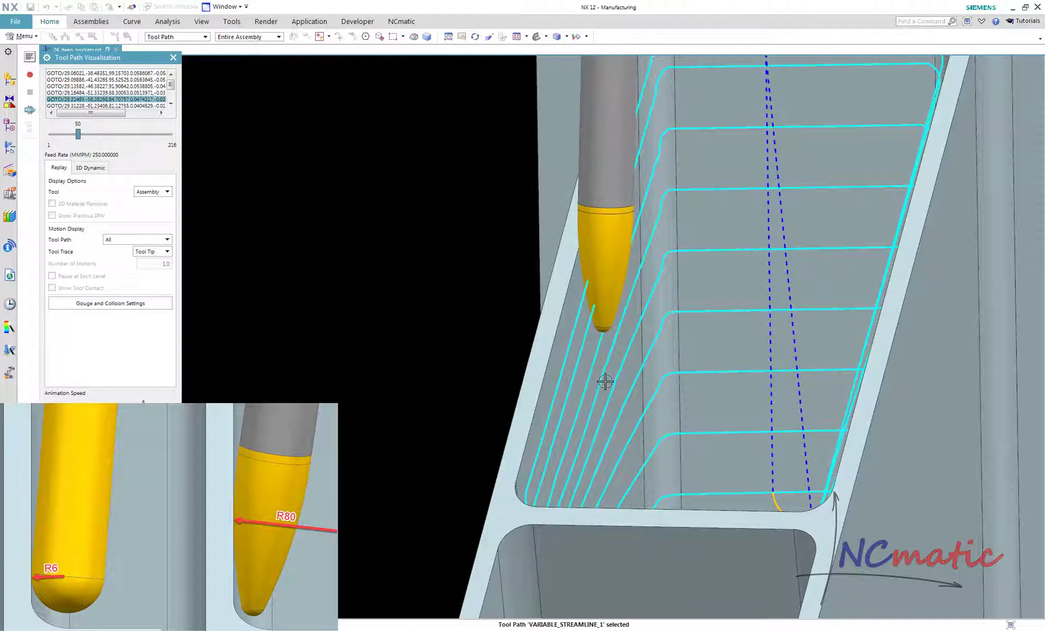
pyautogui.click(590, 381)
# - Examine closely how the curved flank of the streamline tool contacts the pocket's side wall, and close the verification
pyautogui.moveTo(536, 325); pyautogui.dragTo(615, 349, button='middle')
pyautogui.scroll(-2, 542, 332)
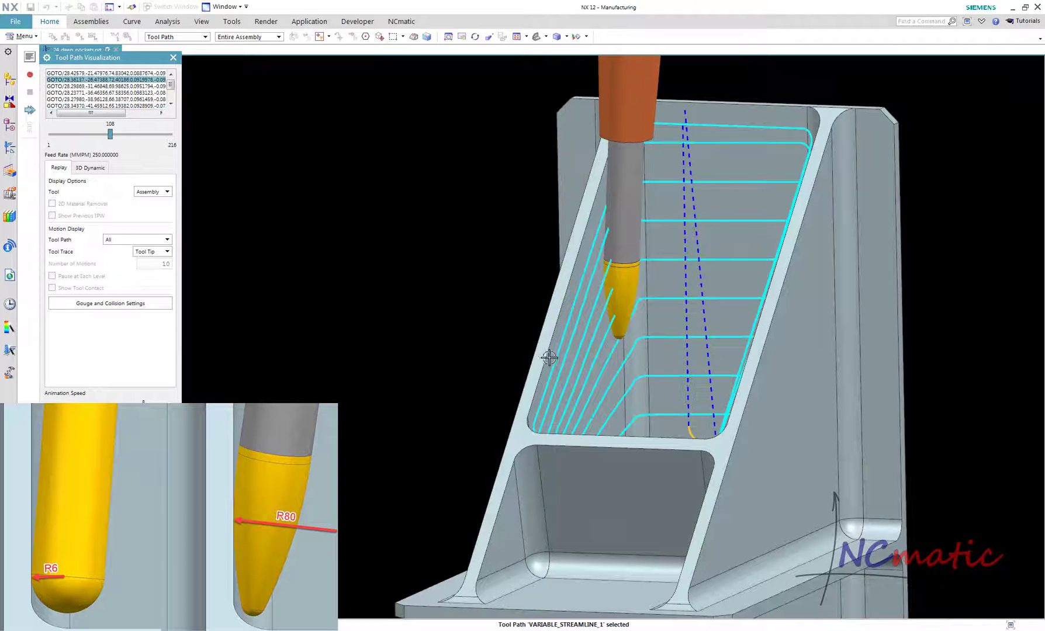
pyautogui.moveTo(550, 354); pyautogui.dragTo(558, 354, button='middle')
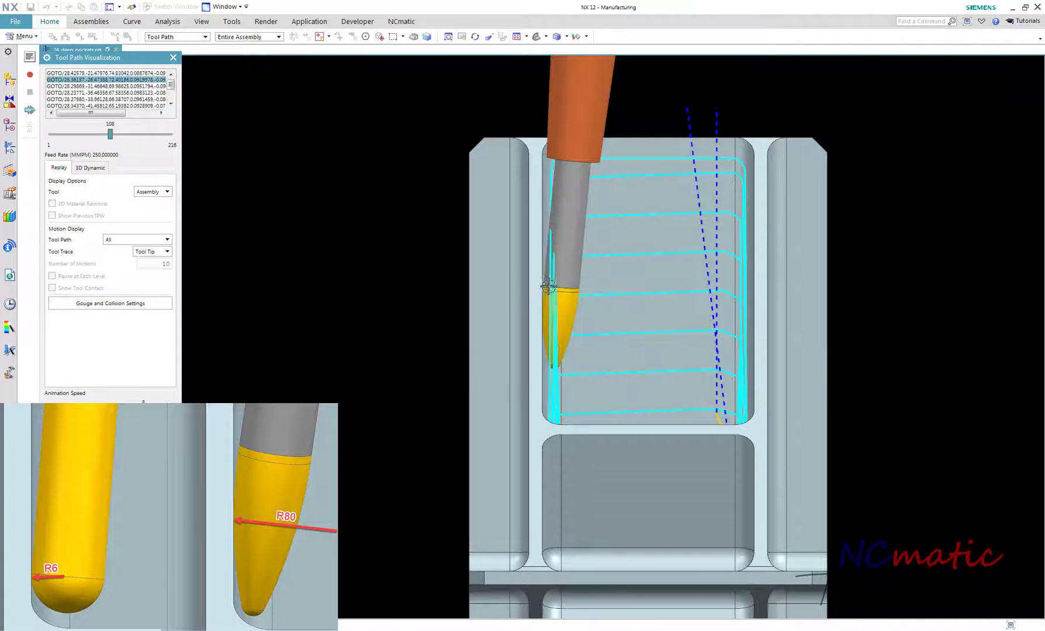
pyautogui.scroll(3, 548, 286)
pyautogui.scroll(2, 562, 343)
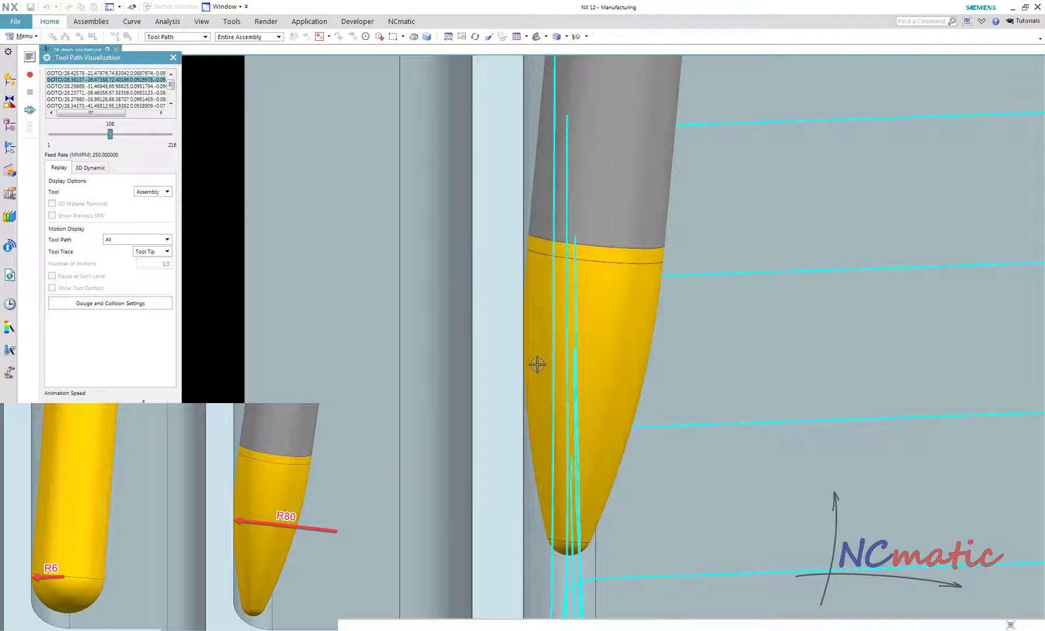
pyautogui.scroll(2, 555, 350)
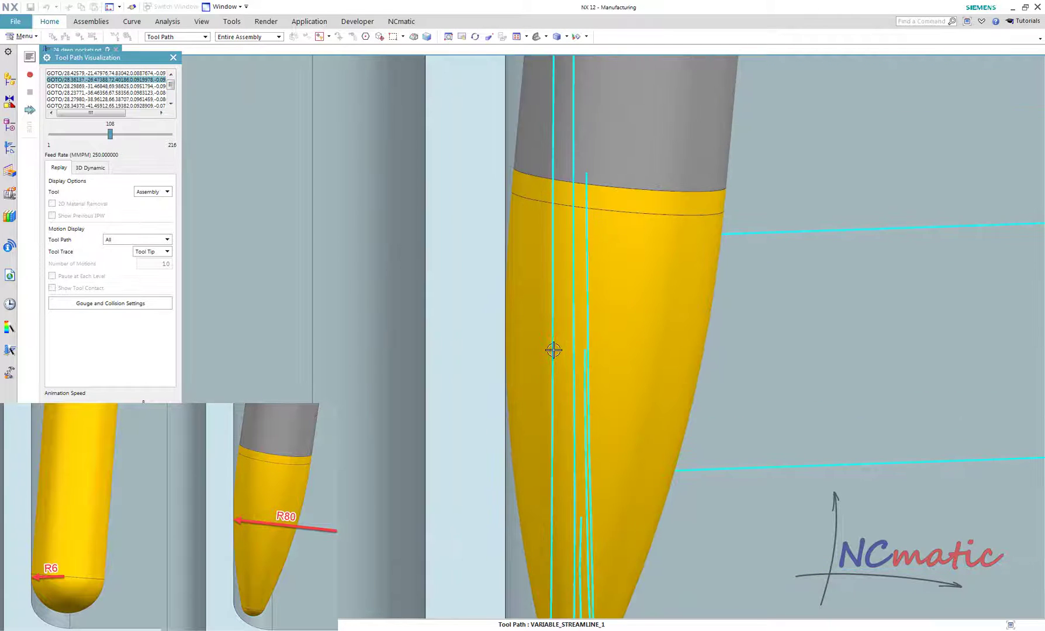
pyautogui.scroll(-3, 554, 350)
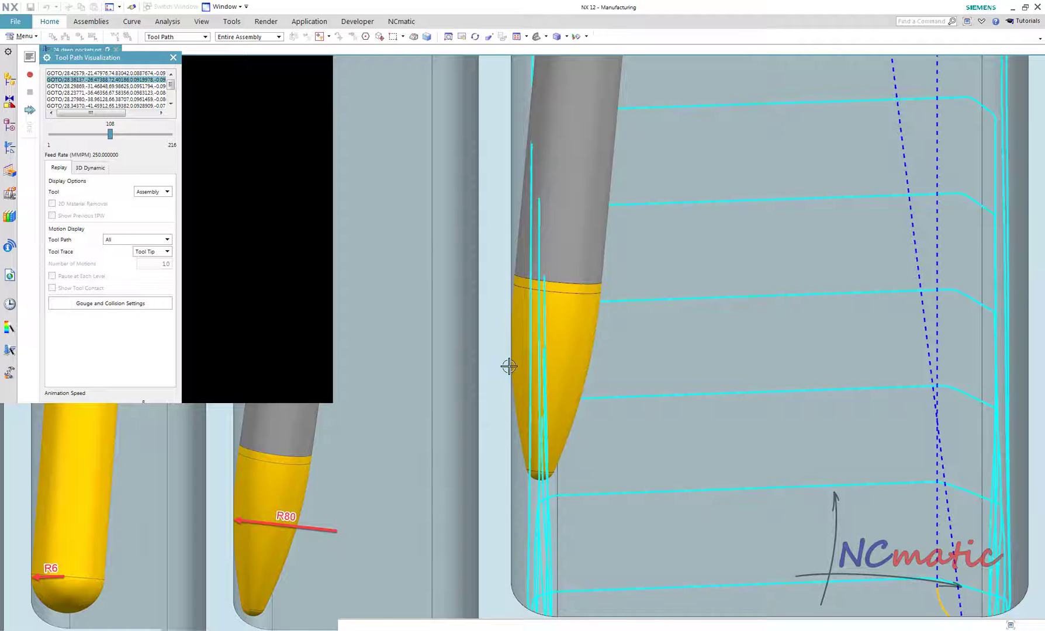
pyautogui.press('Escape')
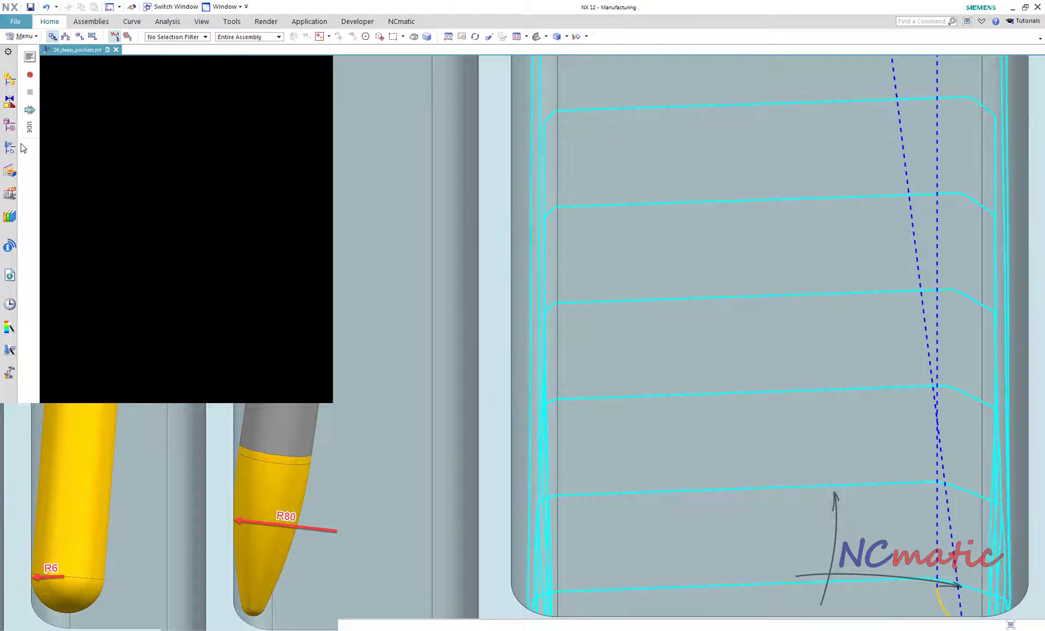
# - Replay ZLEVEL_5AXIS_1 with the tool on a lower side-wall pass to compare its ball-nose contact, and finish the verification
pyautogui.click(9, 148)
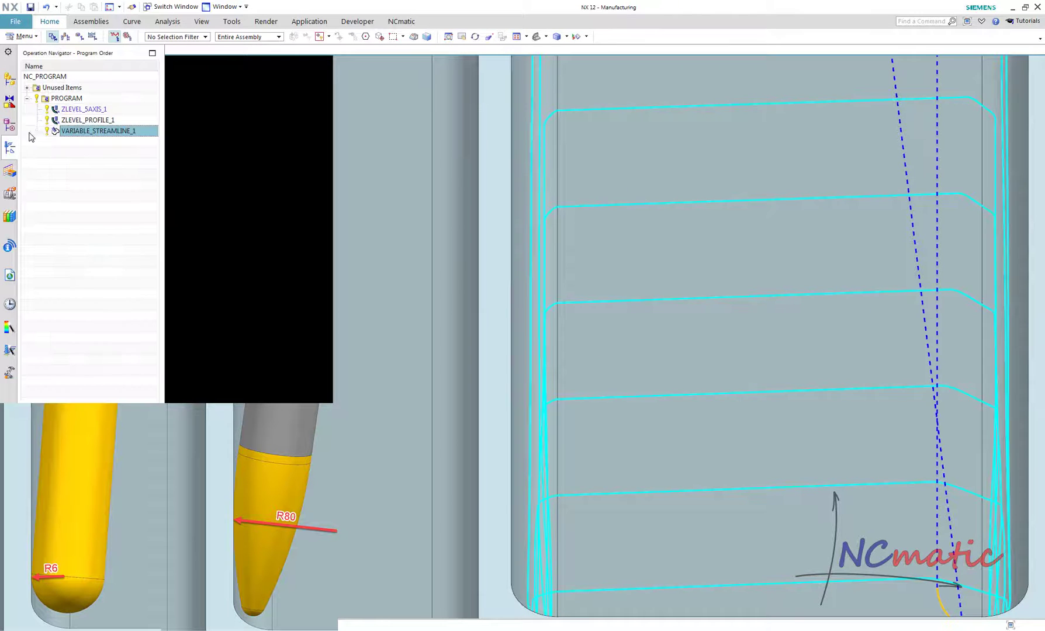
pyautogui.click(86, 109)
pyautogui.click(46, 23)
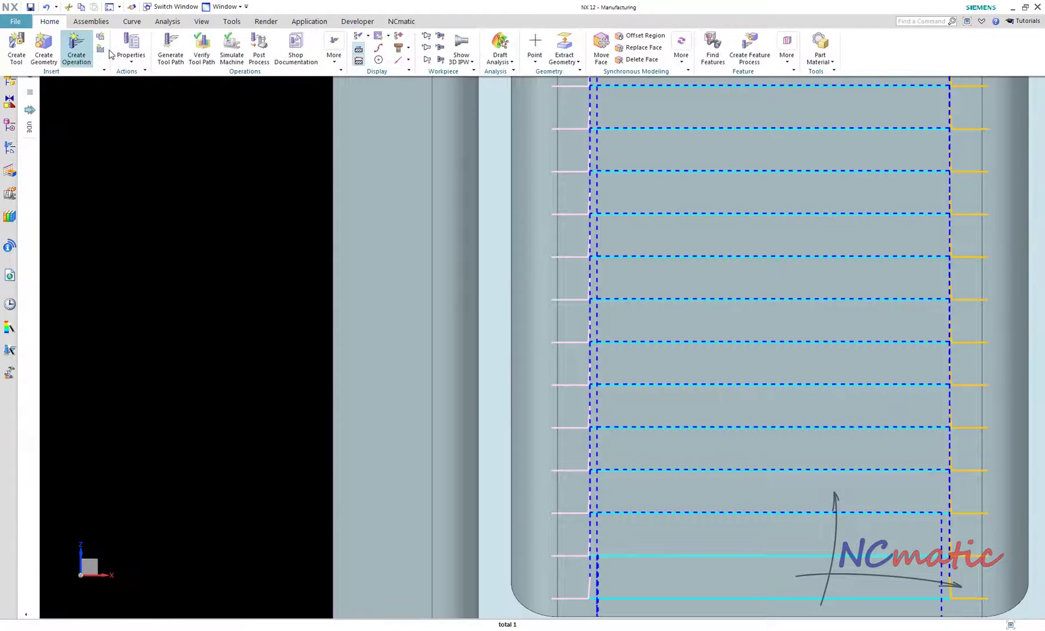
pyautogui.click(201, 47)
pyautogui.moveTo(581, 413); pyautogui.dragTo(616, 388, button='middle')
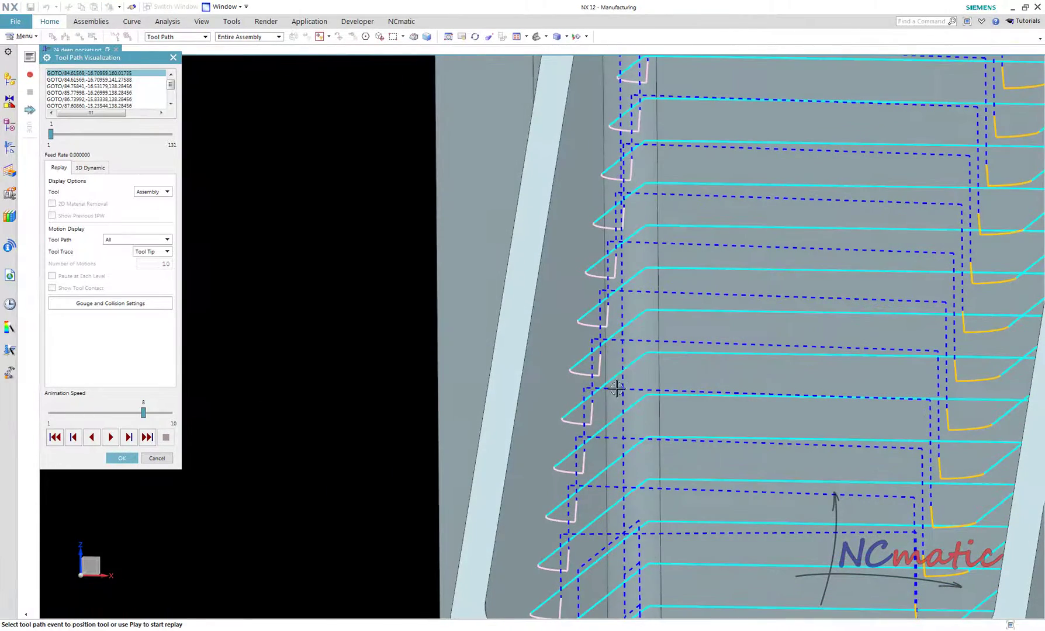
pyautogui.click(616, 371)
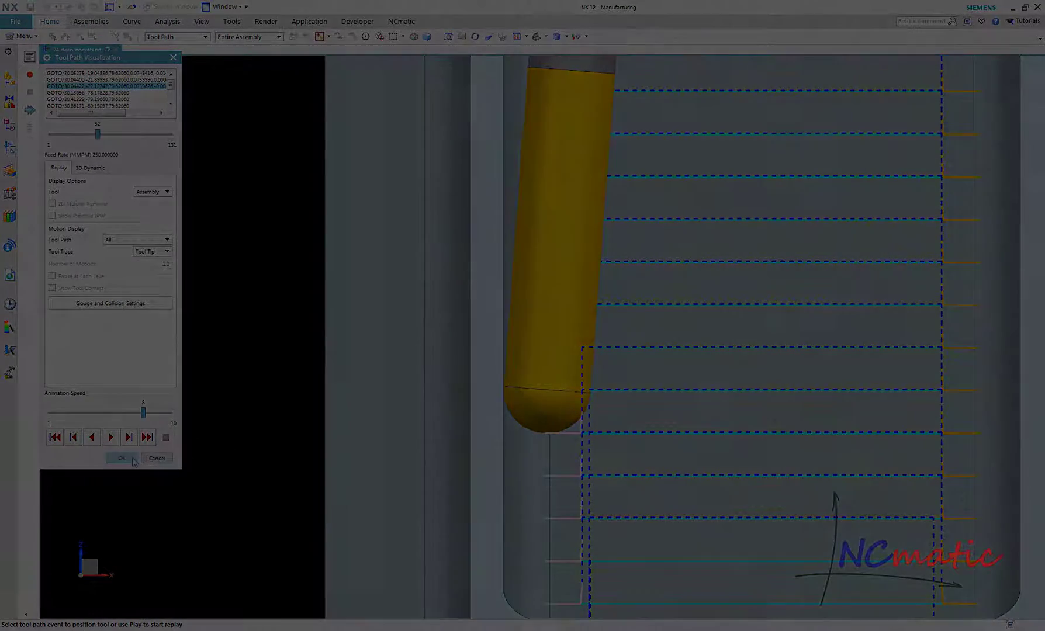
pyautogui.click(134, 461)
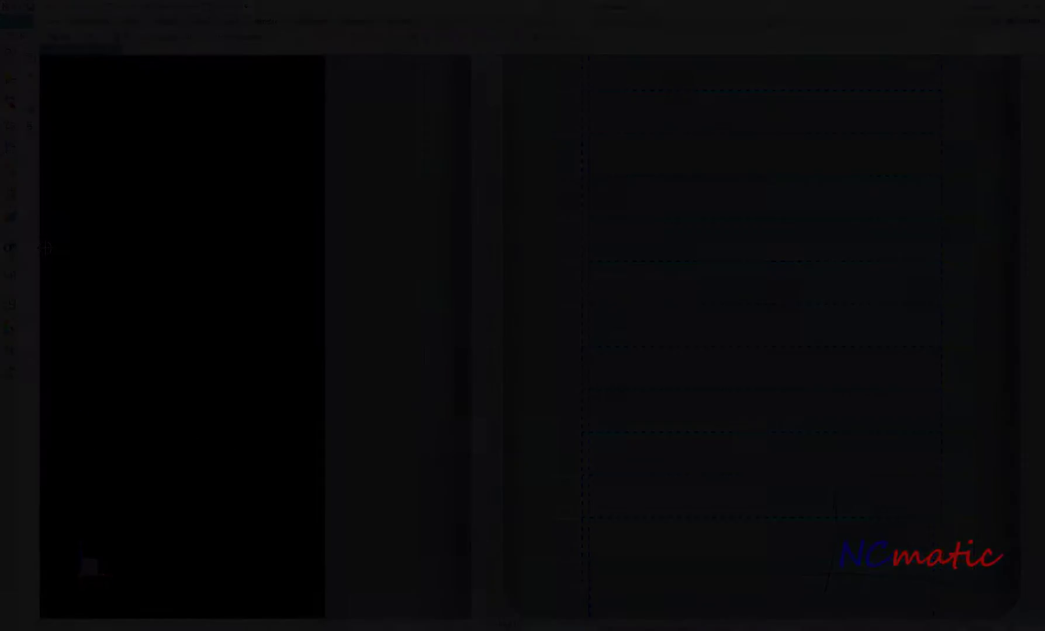